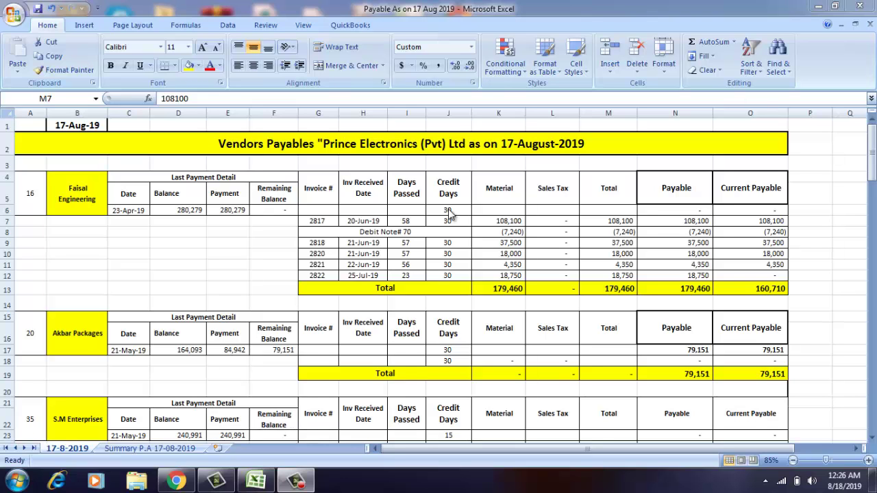
# Inspect the Current Payable formula in O7 for Faisal Engineering's 20-Jun-19 invoice
pyautogui.click(478, 218)
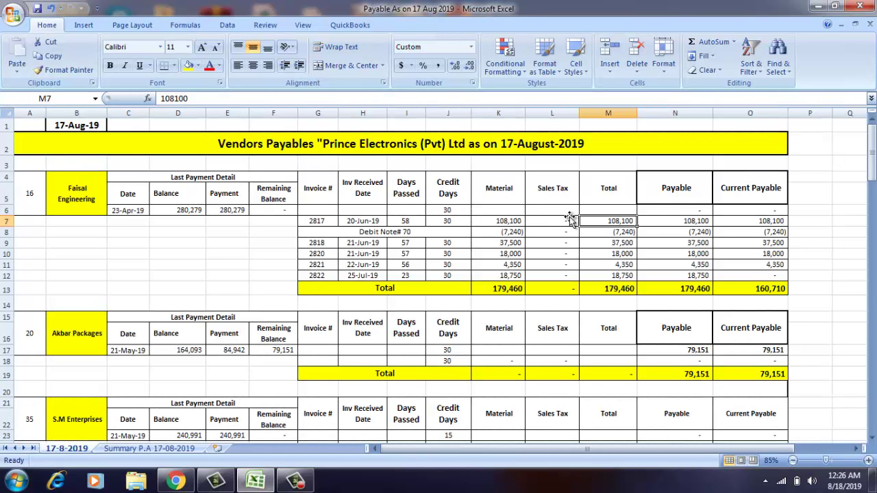
pyautogui.click(725, 221)
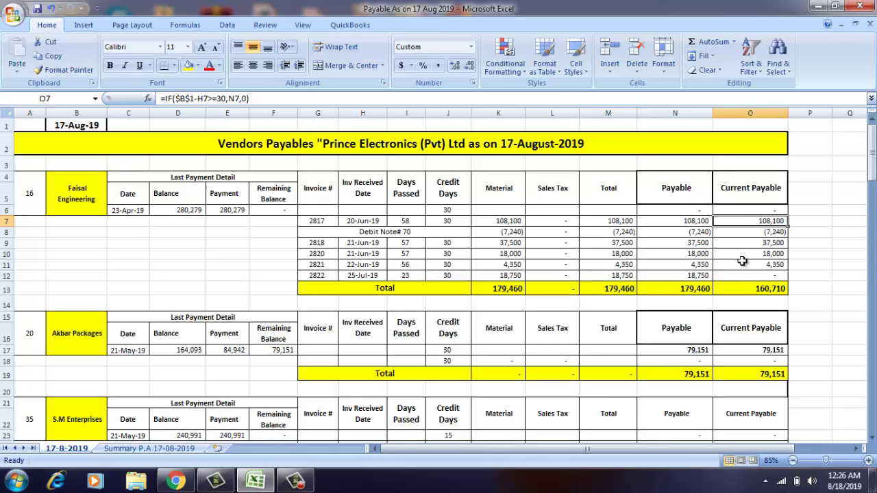
pyautogui.press('Up')
pyautogui.press('Down')
pyautogui.press('F2')
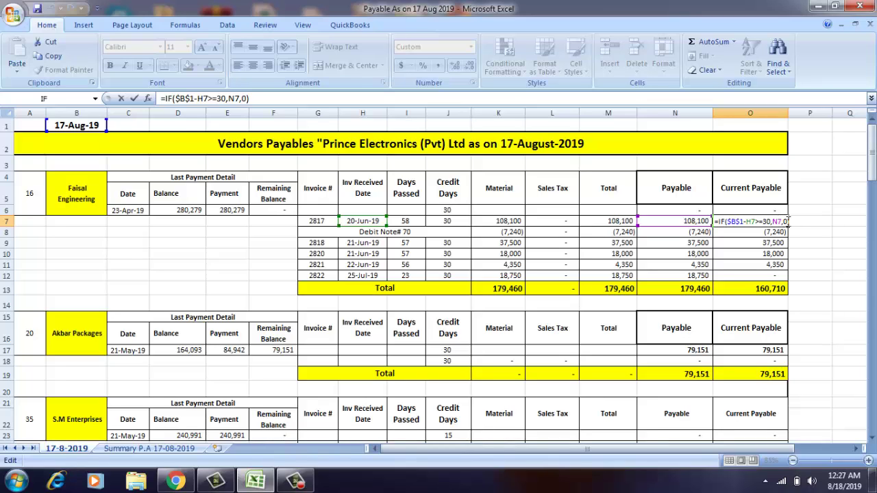
pyautogui.press('Return')
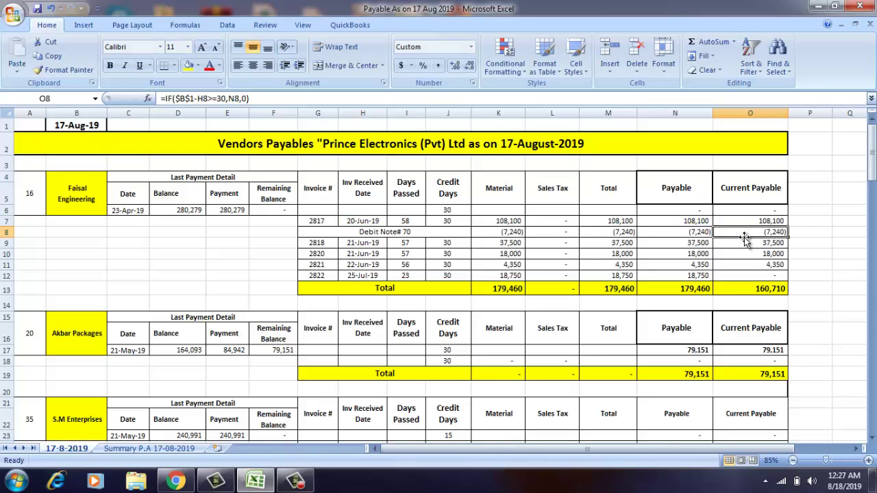
# Review the Credit Days, Material, Total and Payable cells in row 7 of the Faisal Engineering block
pyautogui.press('Left')
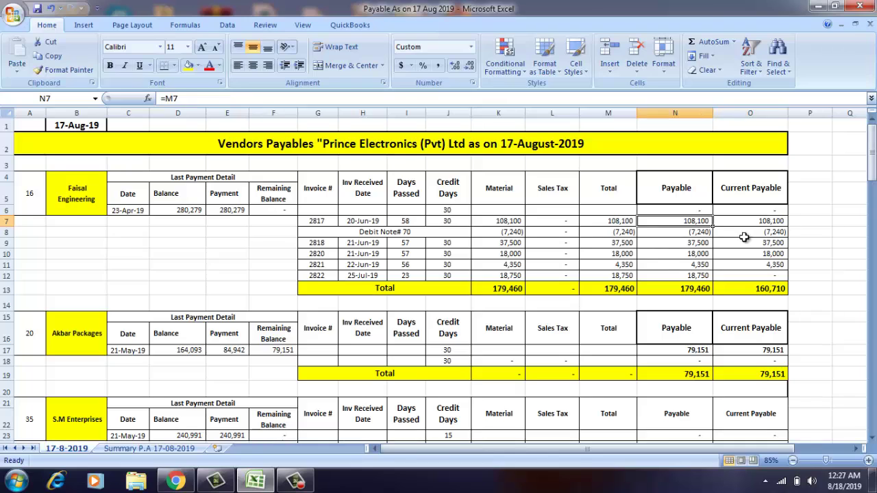
pyautogui.press('Left')
pyautogui.press('Left')
pyautogui.press('Left')
pyautogui.press('Left')
pyautogui.press('Up')
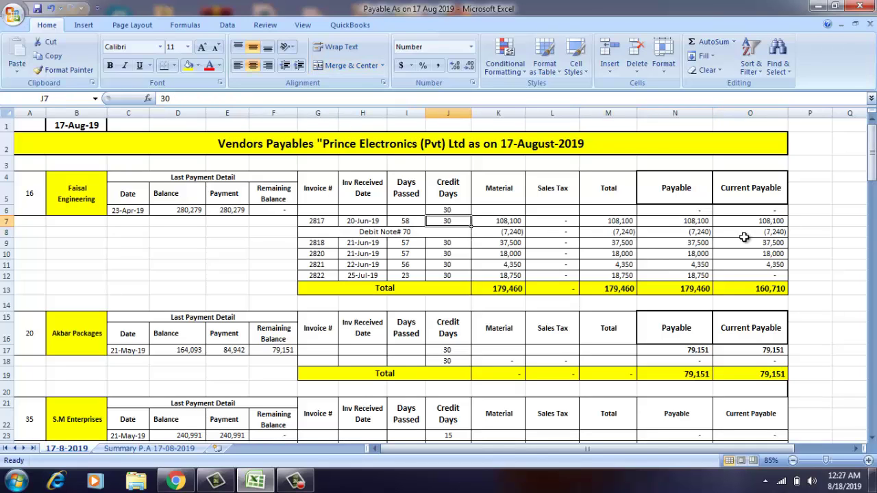
pyautogui.press('Up')
pyautogui.press('Down')
pyautogui.press('Right')
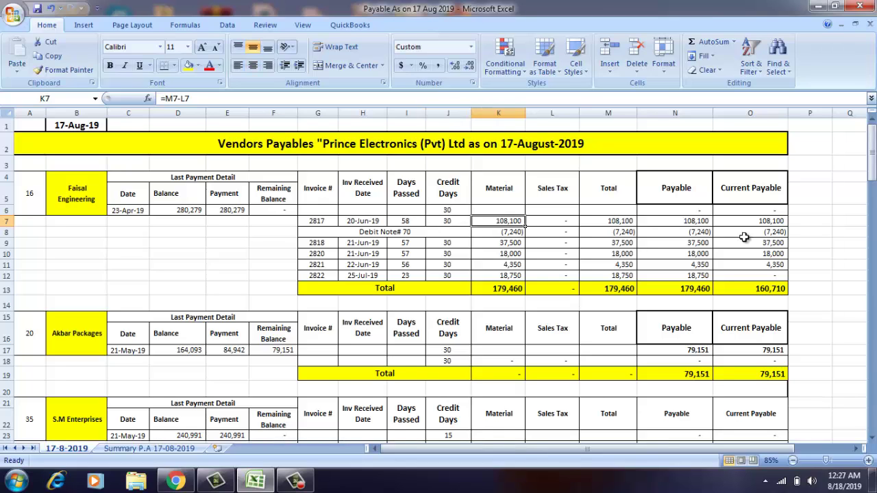
pyautogui.press('Up')
pyautogui.press('Up')
pyautogui.press('Down')
pyautogui.press('Down')
pyautogui.press('Right')
pyautogui.press('Right')
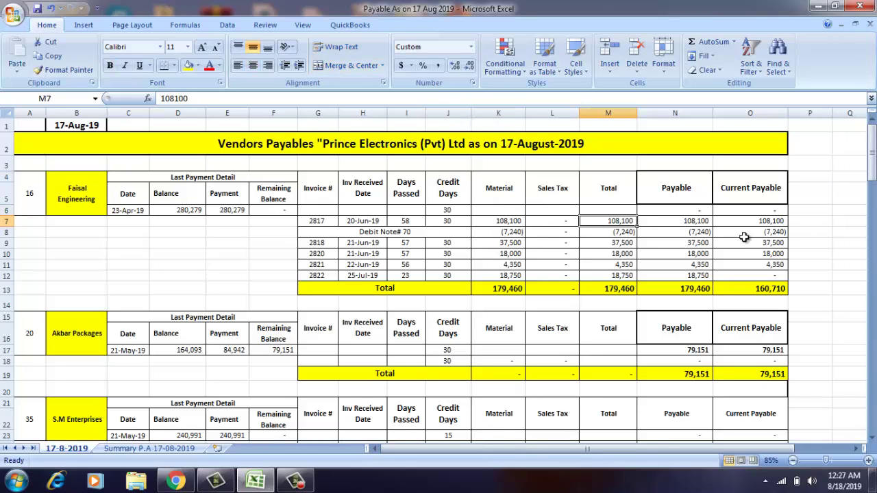
pyautogui.press('Right')
pyautogui.press('Up')
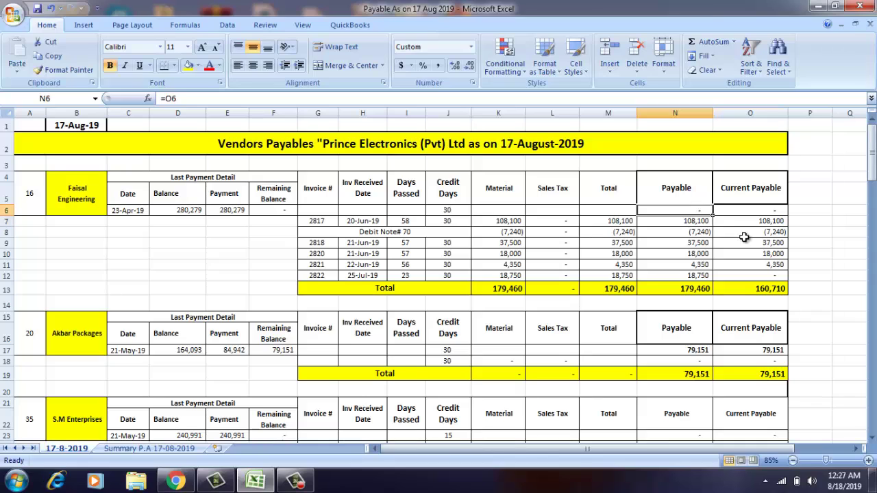
# Inspect the Current Payable and Payable total formulas in row 13 for Faisal Engineering
pyautogui.press('Down')
pyautogui.press('Down')
pyautogui.press('Down')
pyautogui.press('Down')
pyautogui.press('Down')
pyautogui.press('Down')
pyautogui.press('Down')
pyautogui.press('Right')
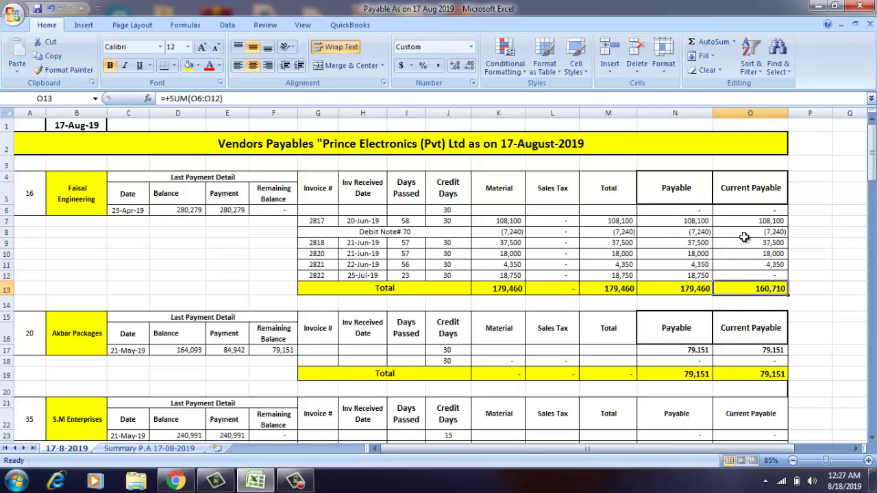
pyautogui.press('Left')
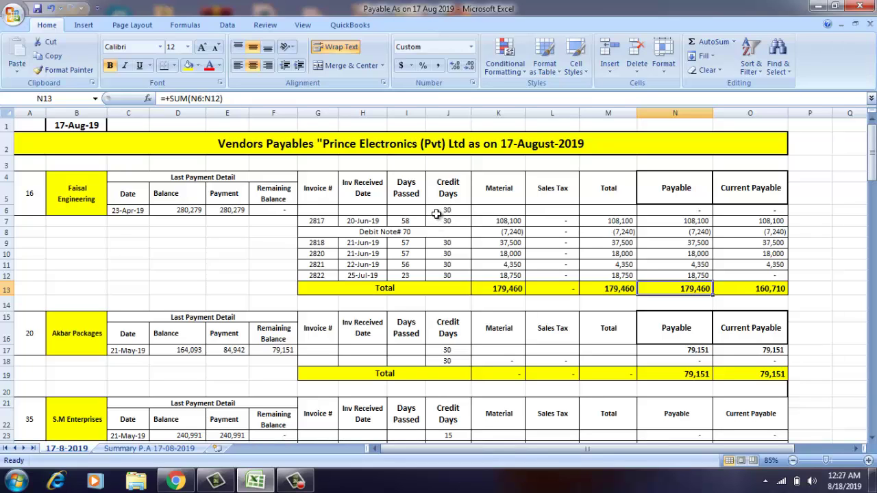
# Compare Days Passed with Credit Days for the 25-Jul-19 invoice in row 12 and inspect its Current Payable formula
pyautogui.click(438, 252)
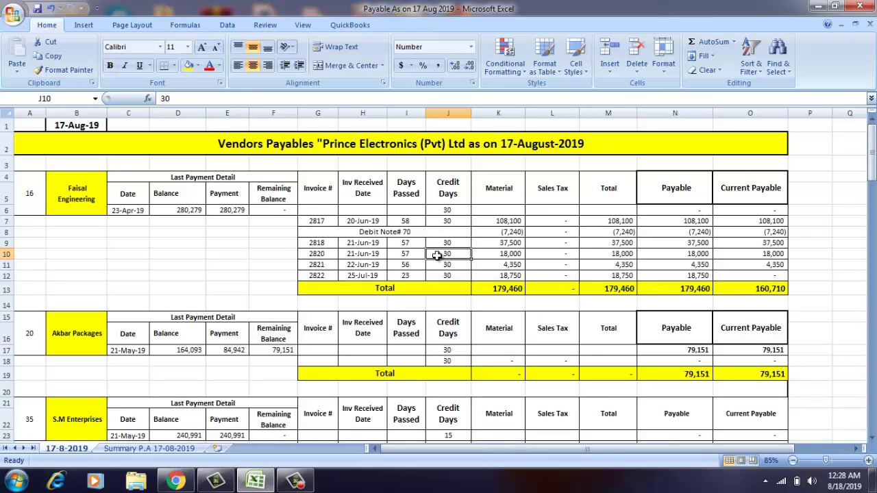
pyautogui.click(404, 266)
pyautogui.press('Down')
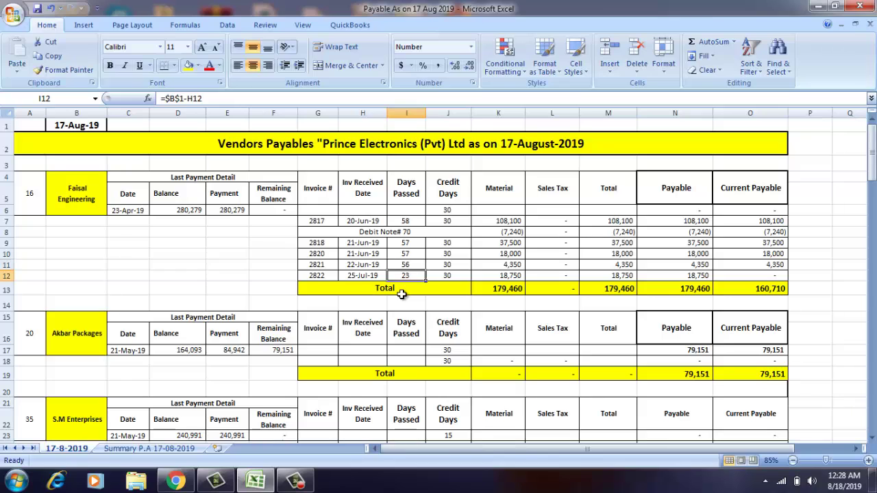
pyautogui.press('Left')
pyautogui.press('Left')
pyautogui.press('Right')
pyautogui.press('Right')
pyautogui.press('Right')
pyautogui.press('Left')
pyautogui.press('Right')
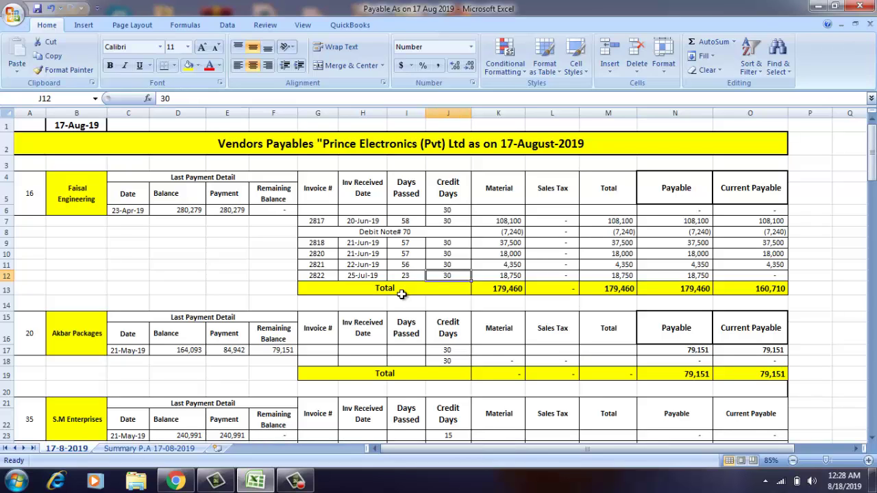
pyautogui.press('Right')
pyautogui.press('Right')
pyautogui.press('Right')
pyautogui.press('Right')
pyautogui.press('Right')
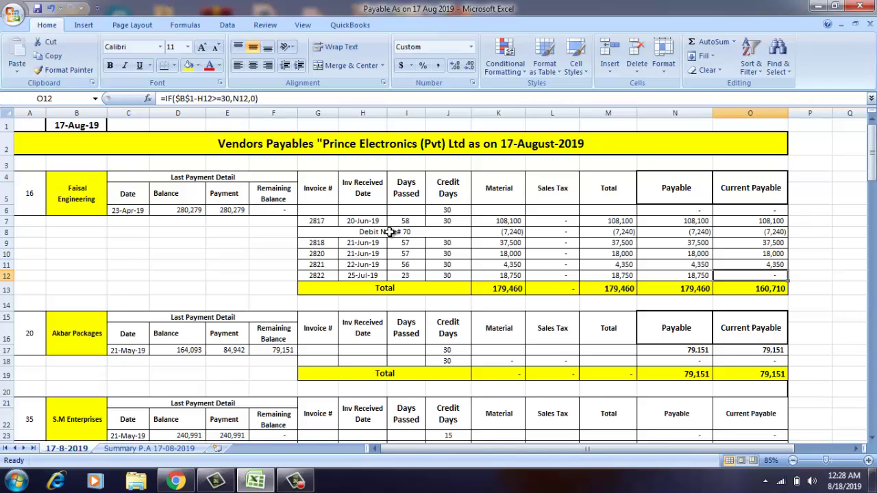
# Check the Current Payable total in O13 and change the report date in B1 to 9/17/2019
pyautogui.click(731, 288)
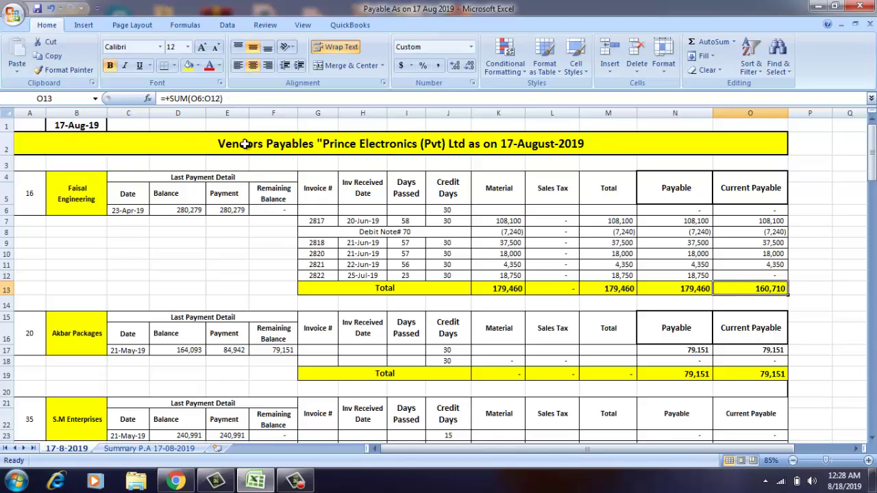
pyautogui.click(59, 128)
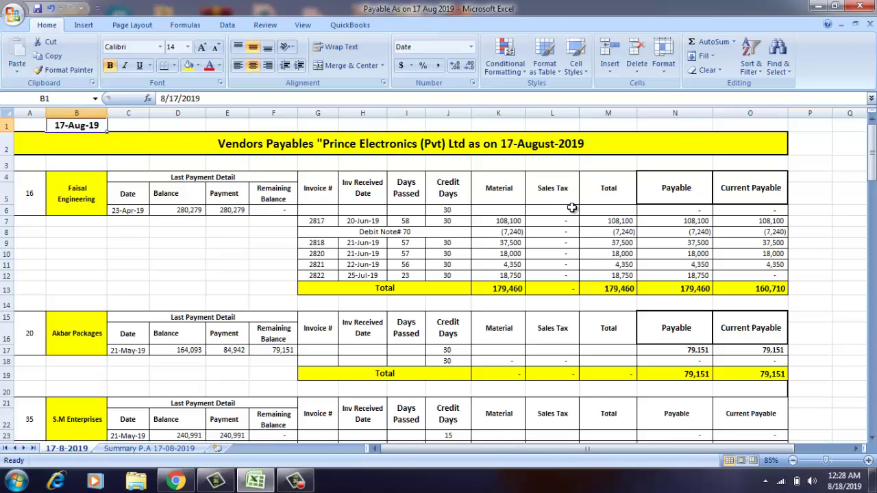
pyautogui.click(739, 289)
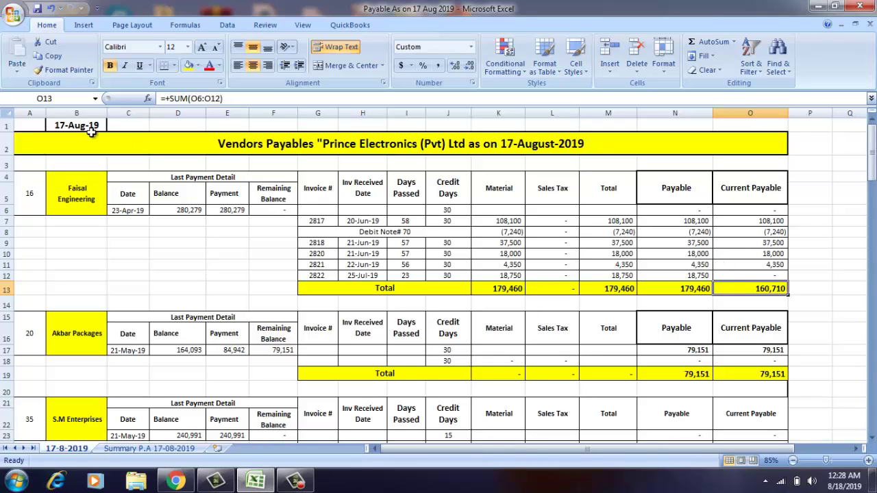
pyautogui.doubleClick(67, 125)
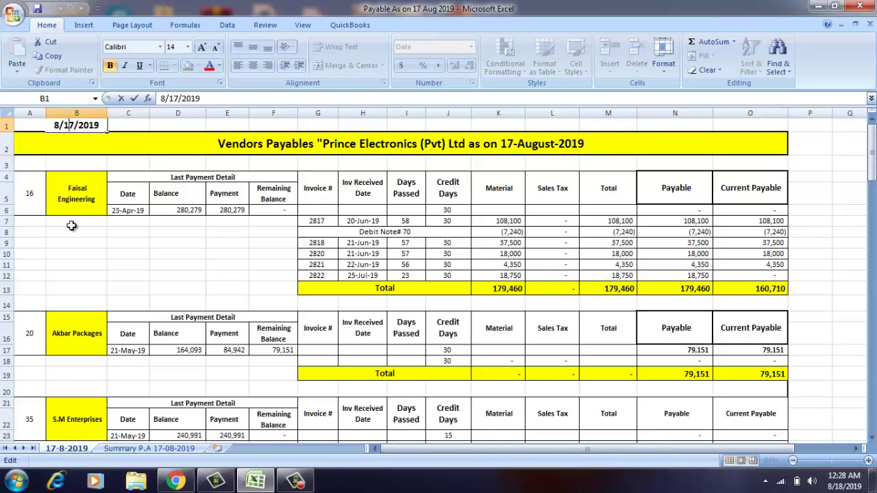
pyautogui.press('BackSpace')
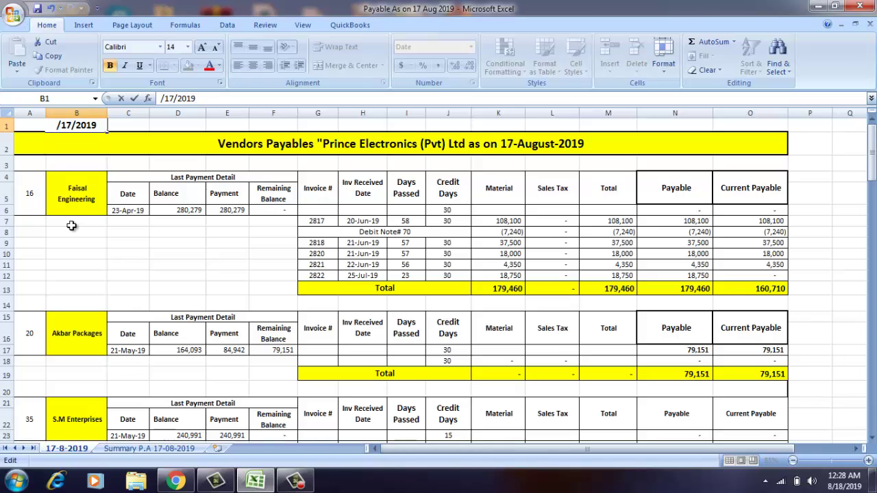
pyautogui.write('9')
pyautogui.press('Return')
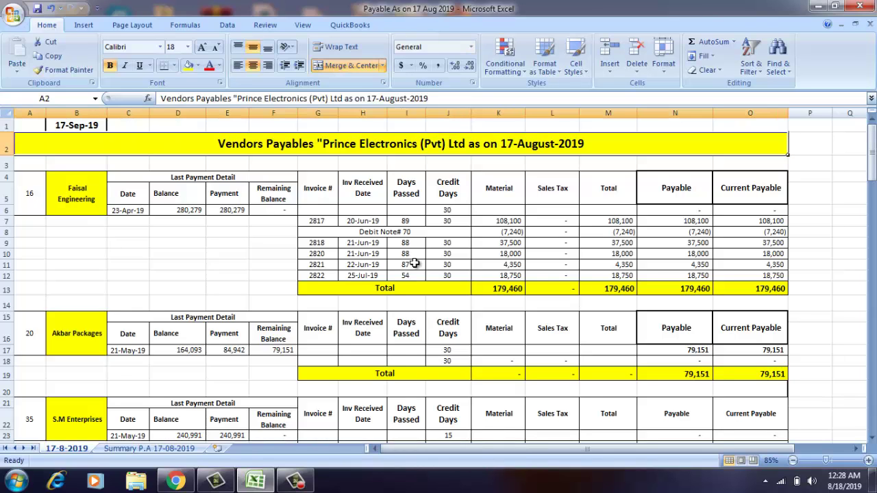
# Check the Current Payable, Days Passed and Credit Days cells in row 12, and undo the report date change
pyautogui.click(746, 275)
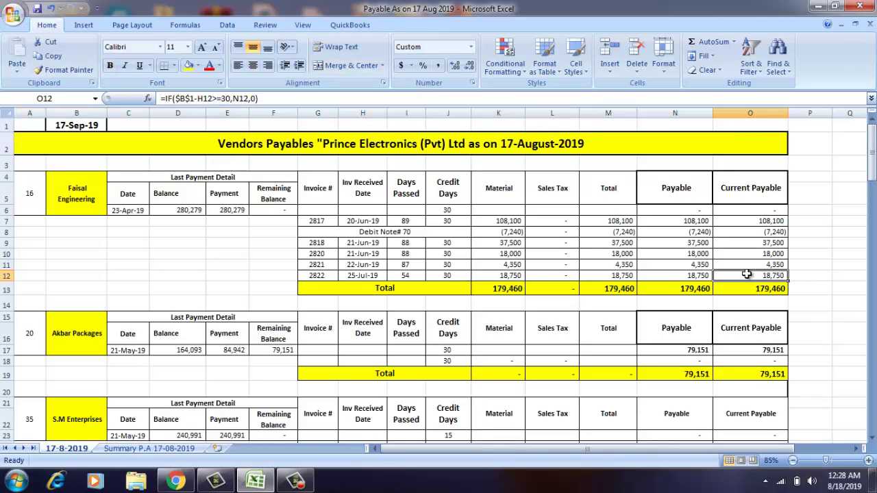
pyautogui.click(398, 275)
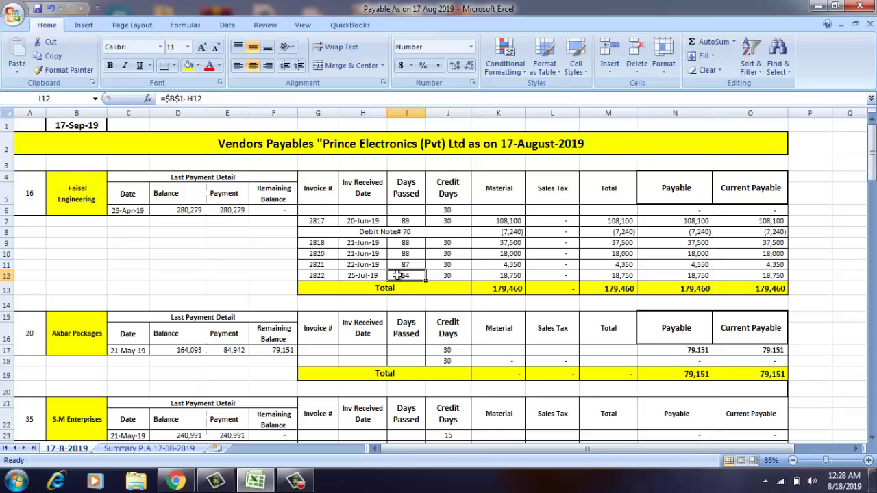
pyautogui.click(452, 277)
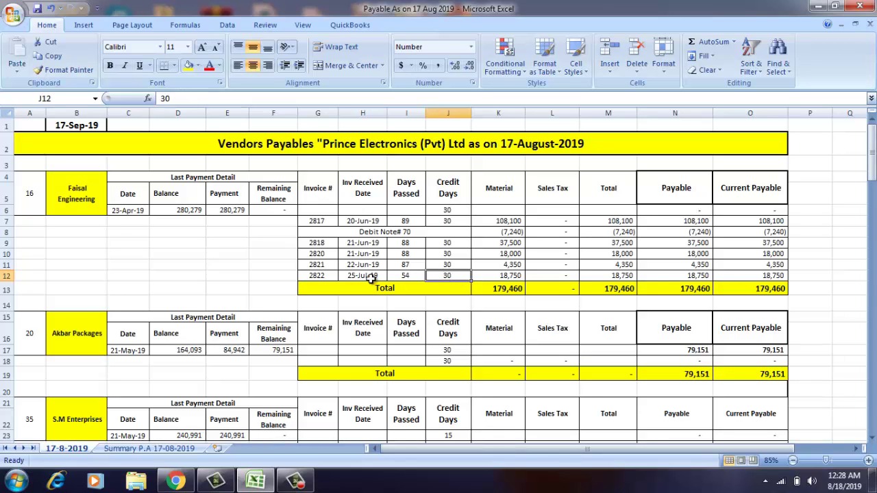
pyautogui.hotkey('ctrl', 'z')
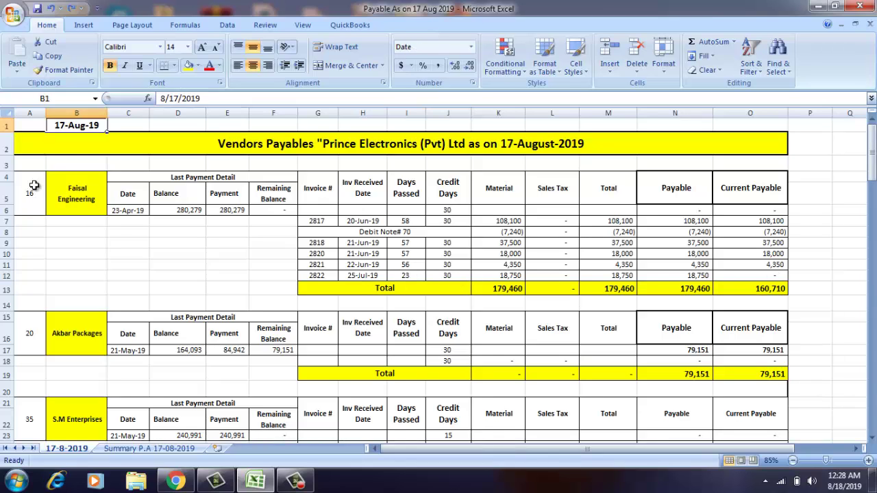
# Examine the first invoice and the debit note entry beneath it in the Faisal Engineering block
pyautogui.press('Down')
pyautogui.press('Down')
pyautogui.press('Down')
pyautogui.press('Down')
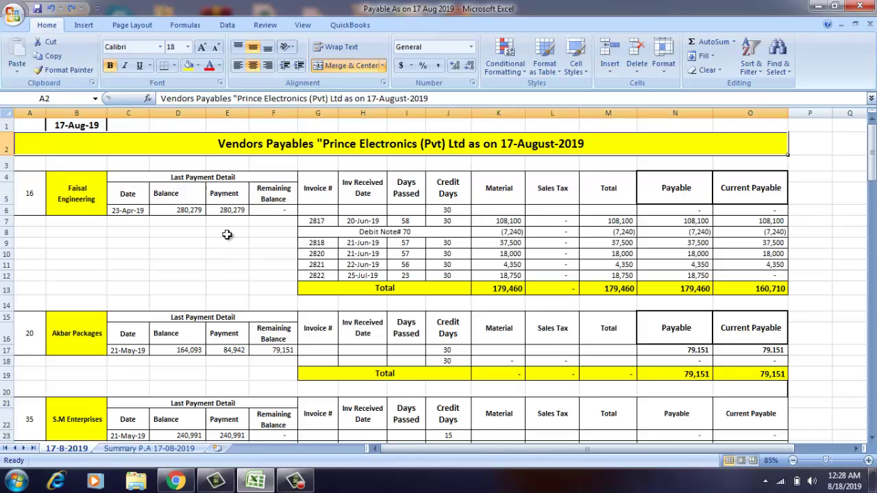
pyautogui.press('Right')
pyautogui.press('Right')
pyautogui.press('Right')
pyautogui.press('Right')
pyautogui.press('Right')
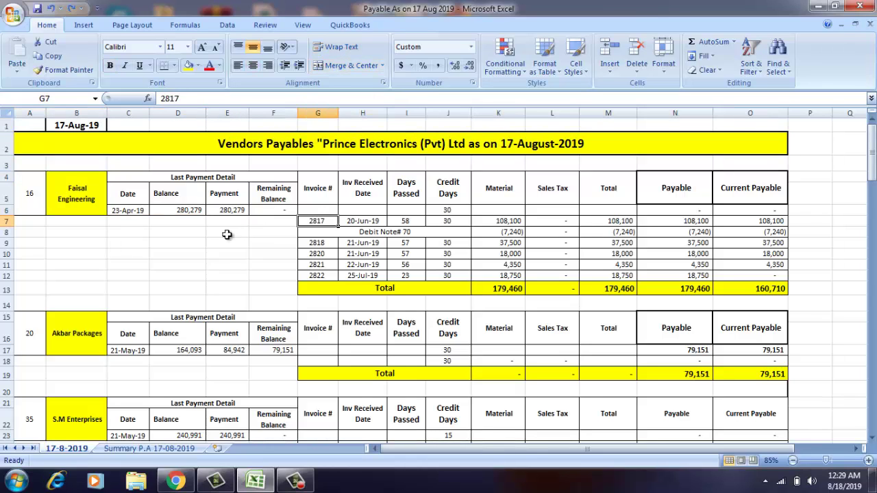
pyautogui.press('Down')
pyautogui.press('Down')
pyautogui.press('Up')
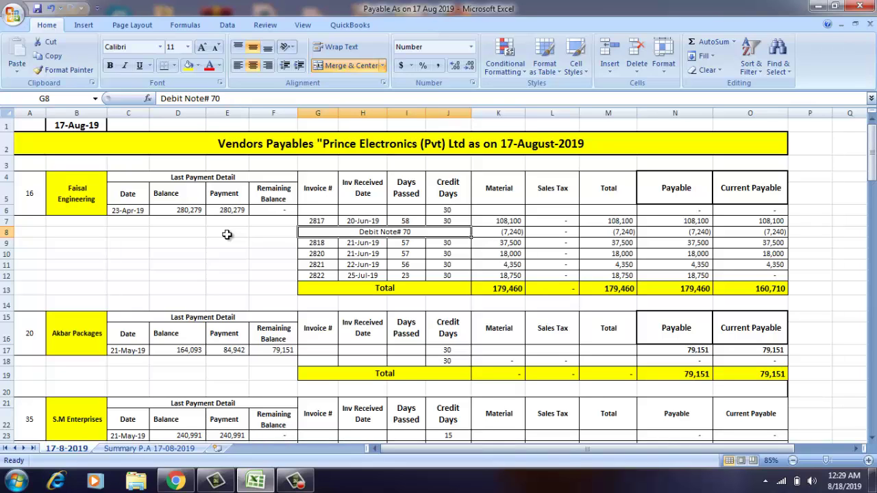
# Review the debit note's amounts and formulas in row 8 from Material through Current Payable
pyautogui.press('Right')
pyautogui.press('Right')
pyautogui.press('Right')
pyautogui.press('Left')
pyautogui.press('Left')
pyautogui.press('Left')
pyautogui.press('Right')
pyautogui.press('Right')
pyautogui.press('Right')
pyautogui.press('Right')
pyautogui.press('Right')
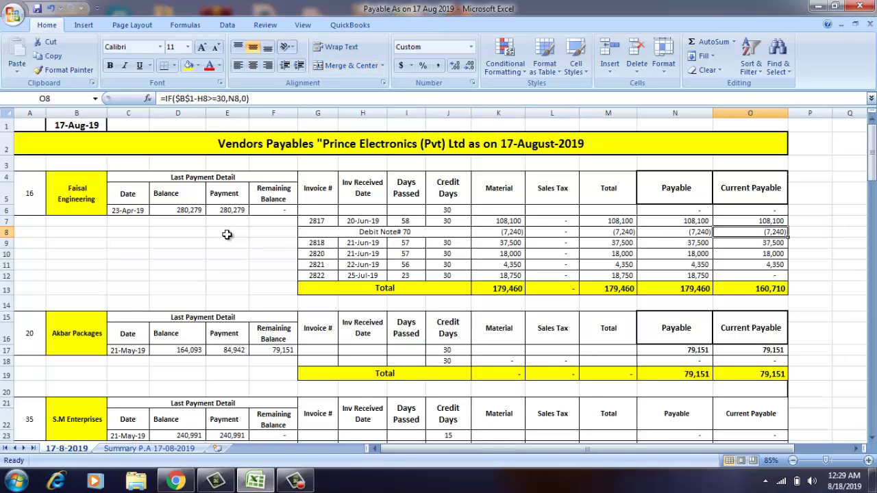
pyautogui.press('Left')
pyautogui.press('Left')
pyautogui.press('Left')
pyautogui.press('Left')
pyautogui.press('Left')
pyautogui.press('Left')
pyautogui.press('Left')
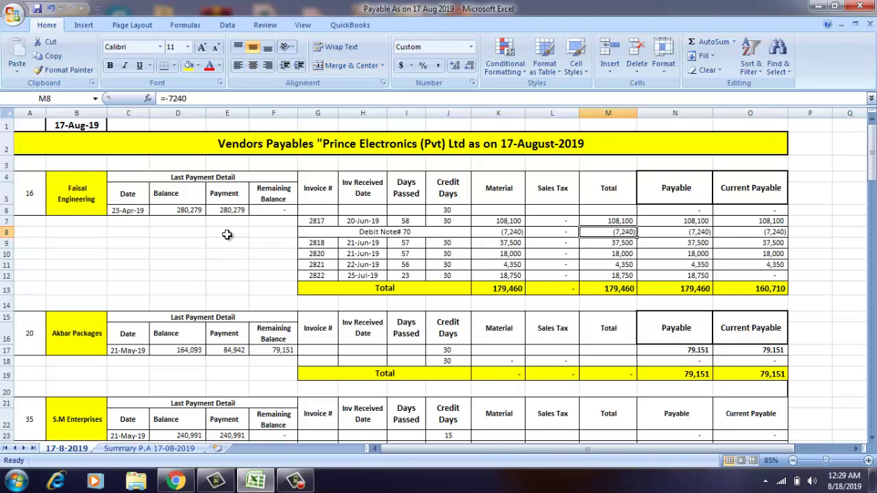
# Look through the vendor blocks below Faisal Engineering as far as Zakir International
pyautogui.press('Down')
pyautogui.press('Right')
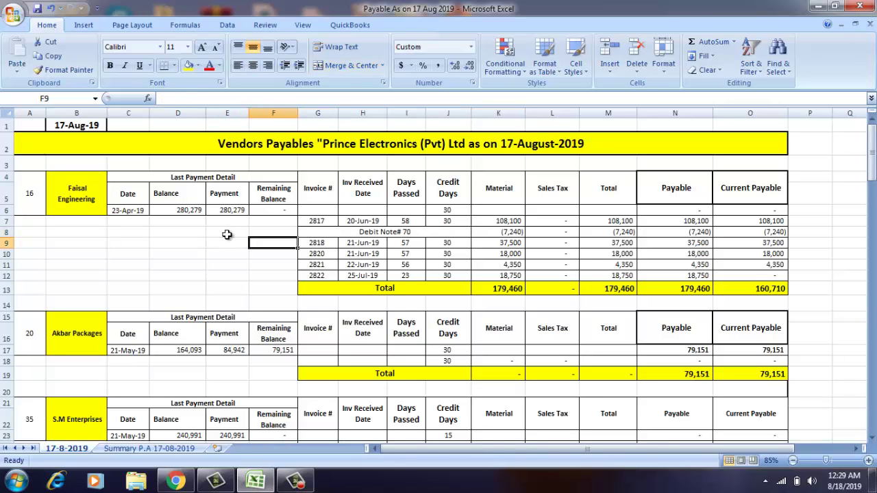
pyautogui.press('Right')
pyautogui.press('Down')
pyautogui.press('Down')
pyautogui.press('Down')
pyautogui.press('Down')
pyautogui.press('Down')
pyautogui.press('Down')
pyautogui.press('Down')
pyautogui.press('Down')
pyautogui.press('Down')
pyautogui.press('Down')
pyautogui.press('Down')
pyautogui.press('Down')
pyautogui.press('Down')
pyautogui.press('Down')
pyautogui.press('Down')
pyautogui.press('Down')
pyautogui.press('Down')
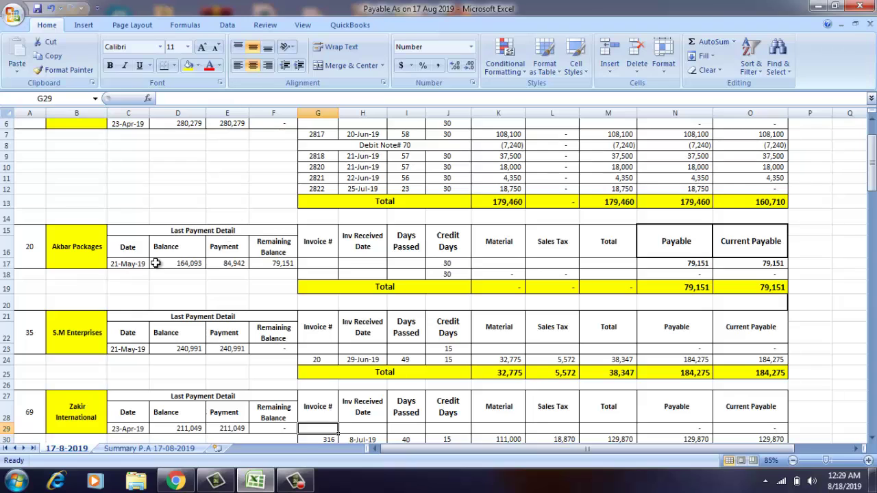
# Examine the last payment balance and vendor cells of the Akbar Packages block, and return toward the Faisal Engineering block
pyautogui.click(195, 263)
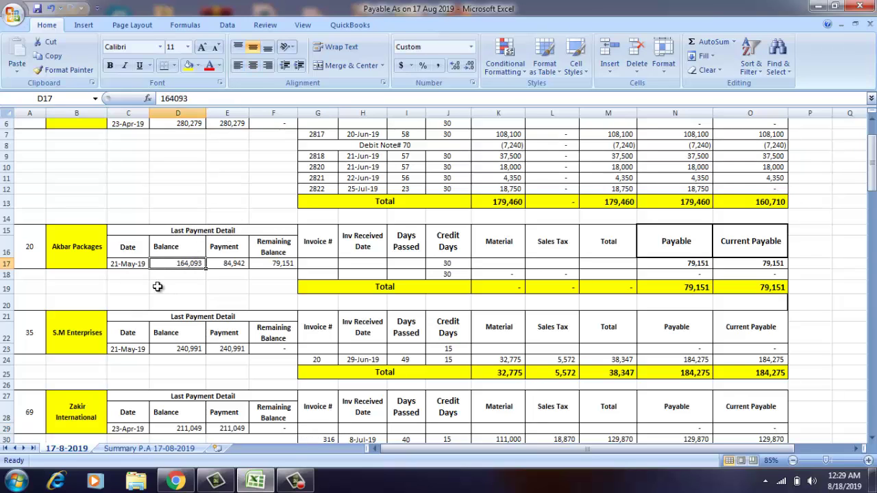
pyautogui.click(82, 263)
pyautogui.click(32, 257)
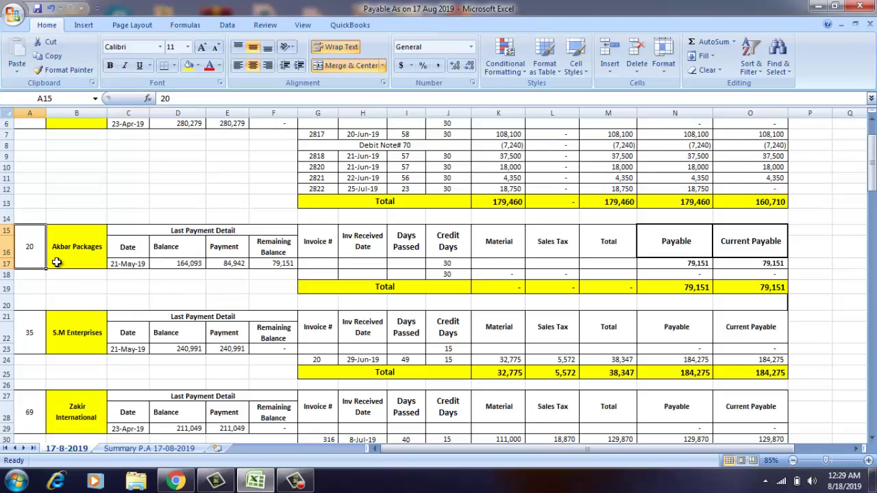
pyautogui.click(72, 258)
pyautogui.press('Up')
pyautogui.press('Up')
pyautogui.press('Up')
pyautogui.press('Up')
pyautogui.press('Up')
pyautogui.press('Up')
pyautogui.press('Up')
pyautogui.press('Up')
pyautogui.press('Up')
pyautogui.press('Up')
pyautogui.press('Up')
pyautogui.press('Up')
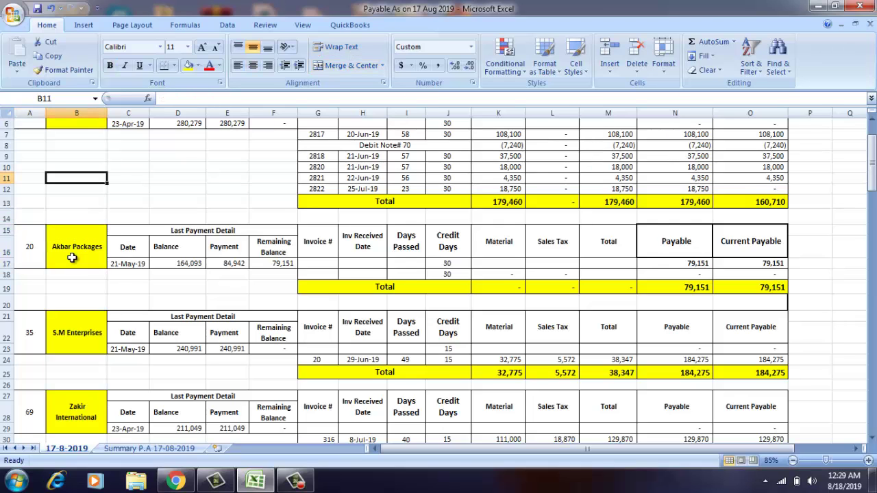
# Look over the vendor code column beside the Faisal Engineering and Akbar Packages blocks
pyautogui.press('Down')
pyautogui.press('Down')
pyautogui.press('Down')
pyautogui.press('Down')
pyautogui.press('Left')
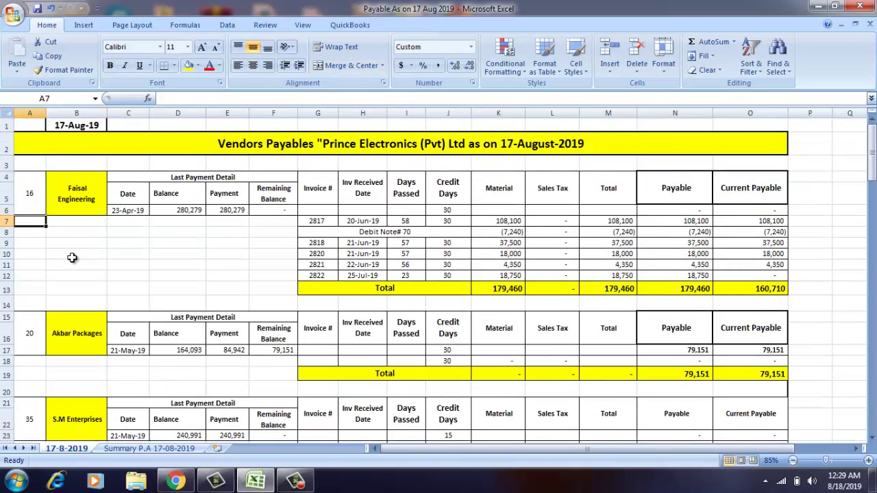
pyautogui.press('Up')
pyautogui.press('Up')
pyautogui.press('Down')
pyautogui.press('Down')
pyautogui.press('Down')
pyautogui.press('Down')
pyautogui.press('Down')
pyautogui.press('Down')
pyautogui.press('Down')
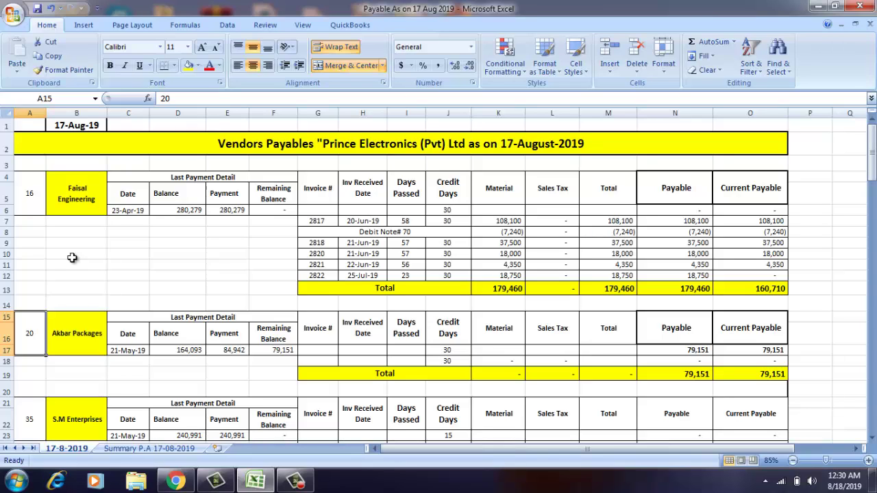
# Look through the vendor code column from the top of the sheet down to the S.M Enterprises block
pyautogui.press('Up')
pyautogui.press('Up')
pyautogui.press('Up')
pyautogui.press('Up')
pyautogui.press('Up')
pyautogui.press('Up')
pyautogui.press('Up')
pyautogui.press('Up')
pyautogui.press('Up')
pyautogui.press('Up')
pyautogui.press('Up')
pyautogui.press('Up')
pyautogui.press('Up')
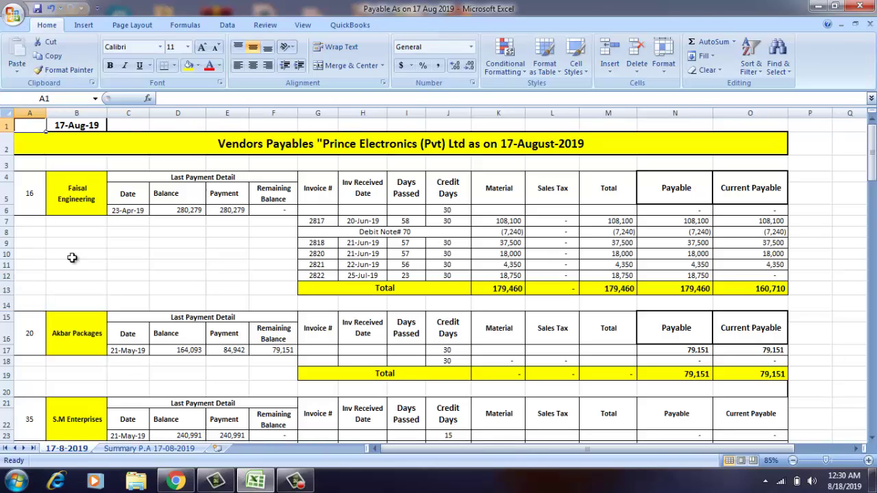
pyautogui.press('Down')
pyautogui.press('Down')
pyautogui.press('Down')
pyautogui.press('Down')
pyautogui.press('Down')
pyautogui.press('Down')
pyautogui.press('Down')
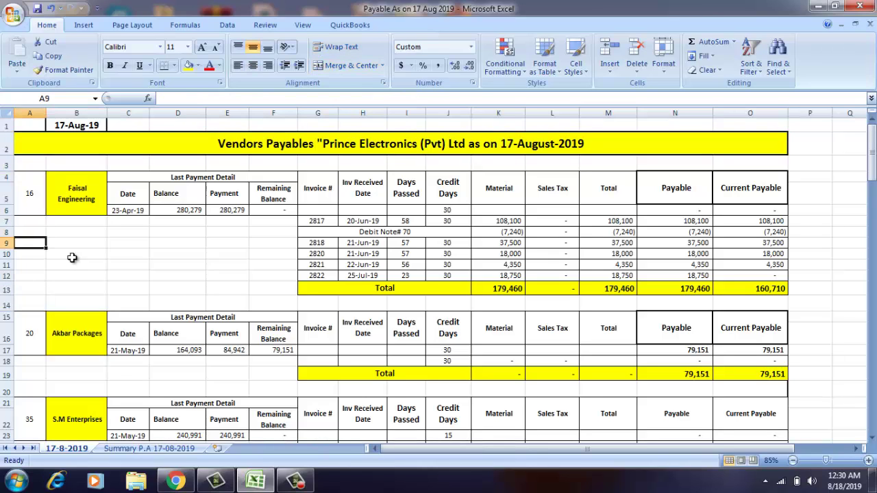
pyautogui.press('Down')
pyautogui.press('Down')
pyautogui.press('Down')
pyautogui.press('Down')
pyautogui.press('Down')
pyautogui.press('Down')
pyautogui.press('Down')
pyautogui.press('Down')
pyautogui.press('Down')
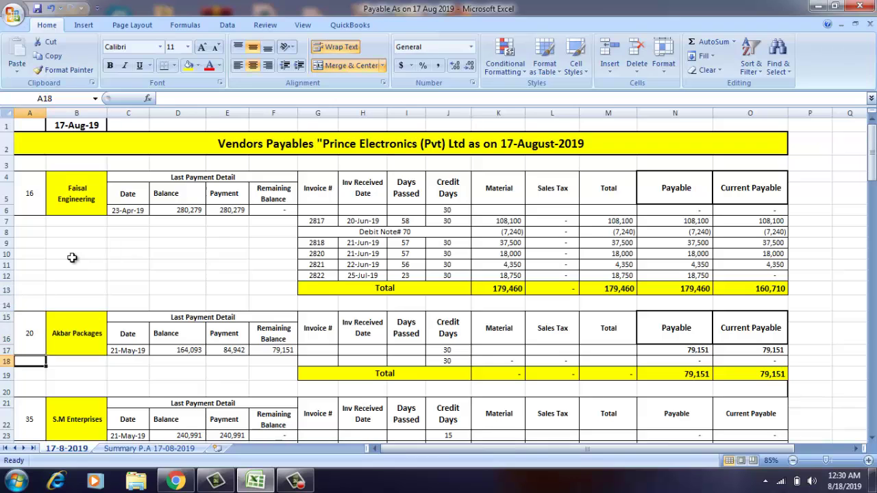
pyautogui.press('Down')
pyautogui.press('Down')
pyautogui.press('Down')
pyautogui.press('Down')
pyautogui.press('Down')
pyautogui.press('Up')
pyautogui.press('Up')
pyautogui.press('Up')
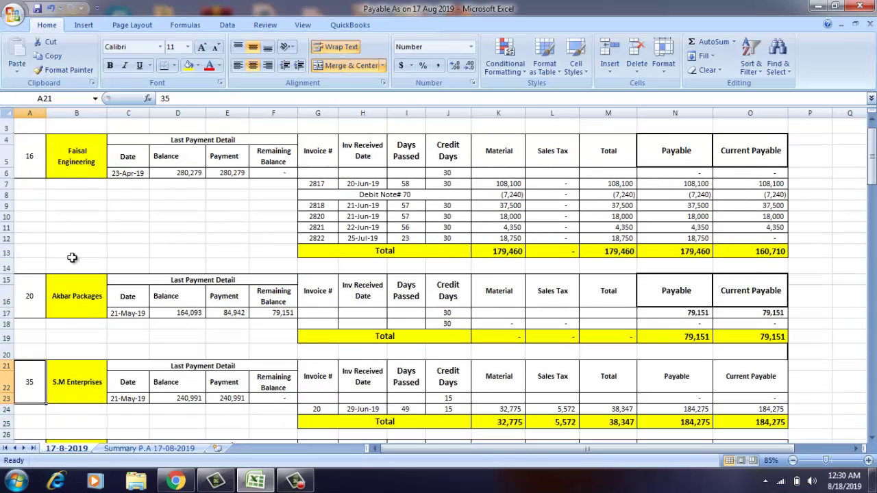
pyautogui.press('Down')
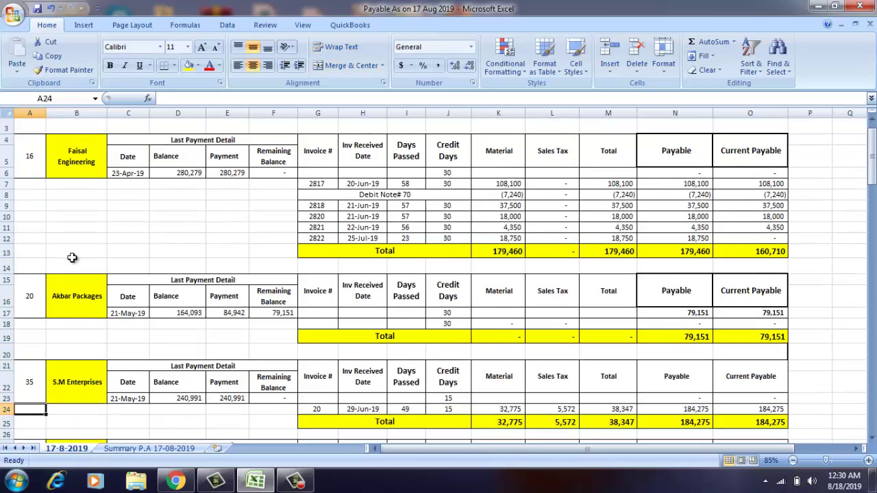
pyautogui.press('Down')
pyautogui.press('Up')
pyautogui.press('Up')
pyautogui.press('Up')
# Examine the last payment date, balance, payment and remaining balance formula of the Akbar Packages block
pyautogui.press('Right')
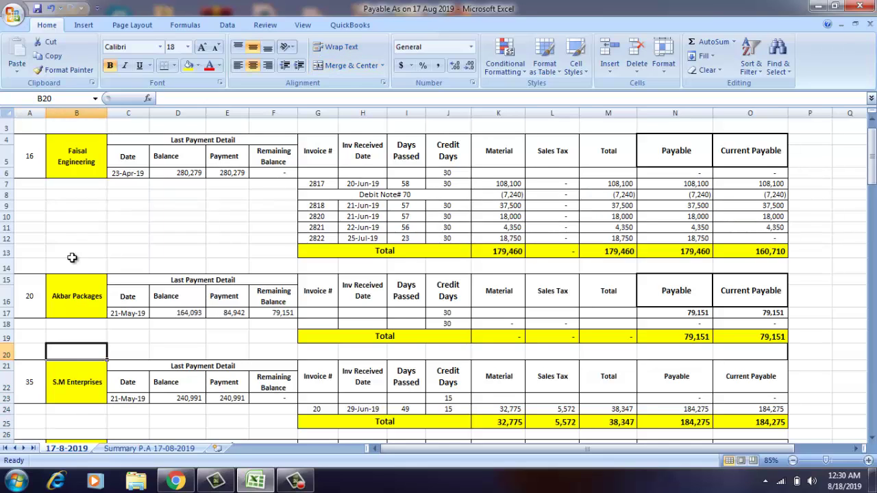
pyautogui.press('Right')
pyautogui.press('Down')
pyautogui.press('Down')
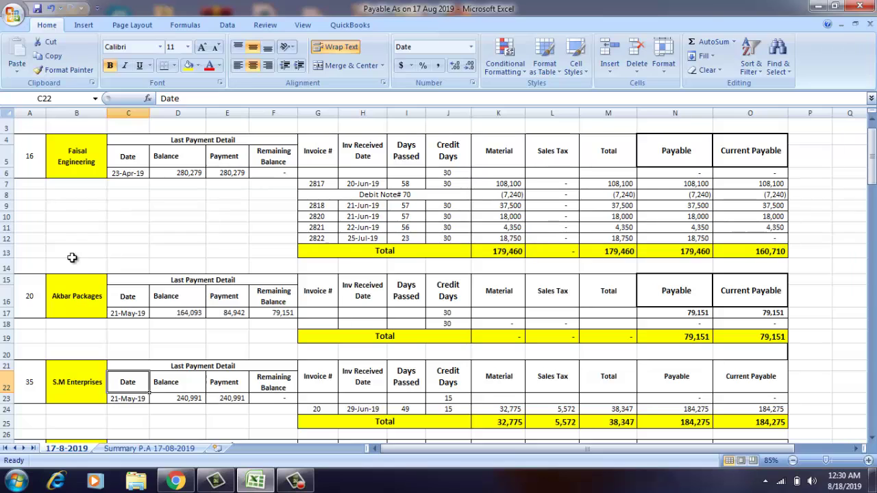
pyautogui.press('Up')
pyautogui.press('Up')
pyautogui.press('Up')
pyautogui.press('Up')
pyautogui.press('Up')
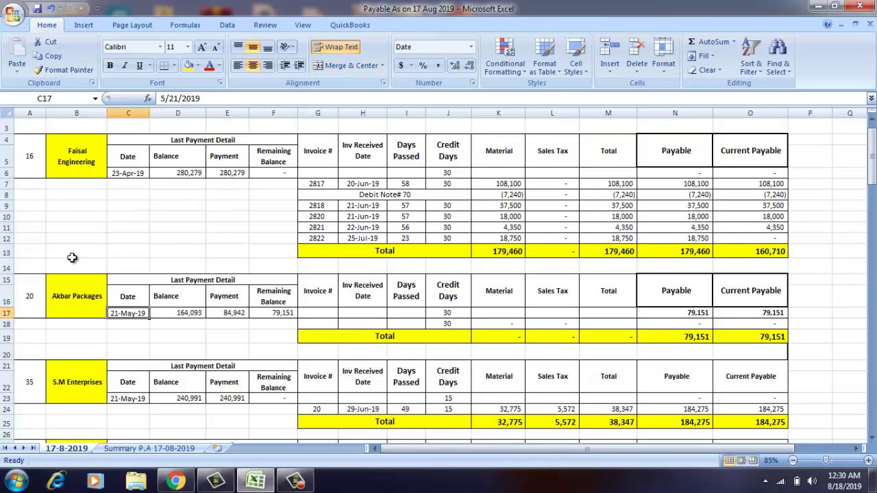
pyautogui.press('Right')
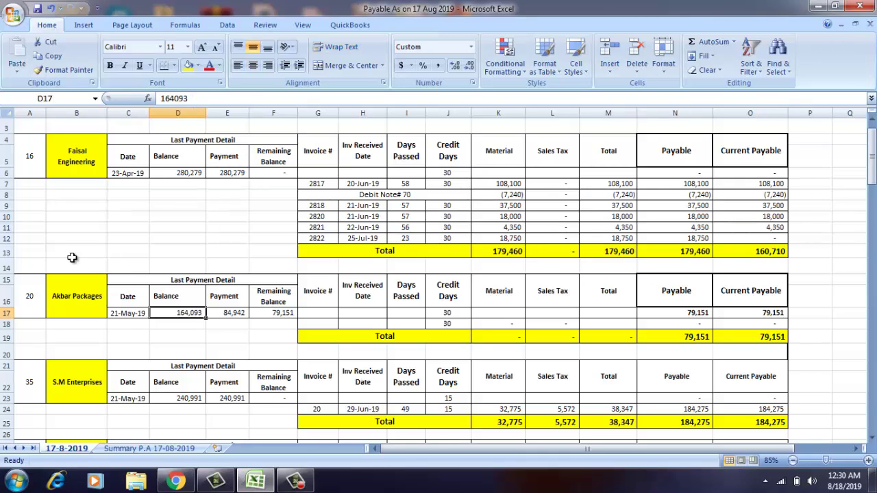
pyautogui.press('Right')
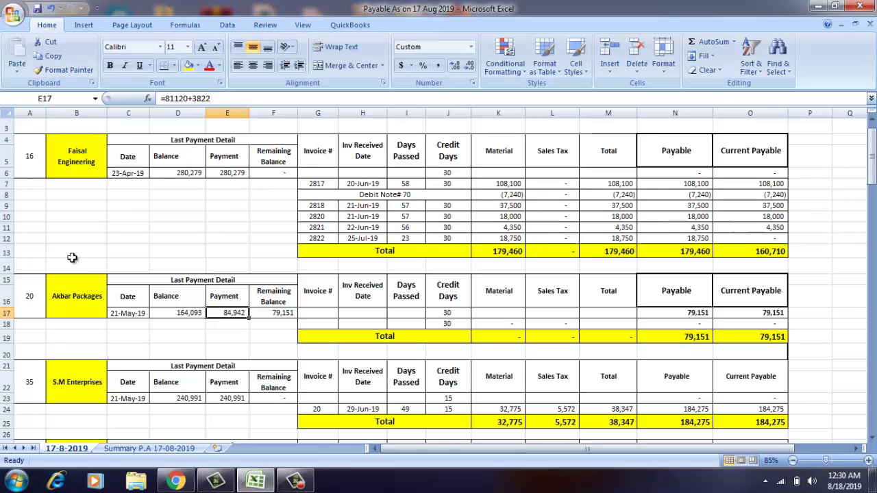
pyautogui.press('Right')
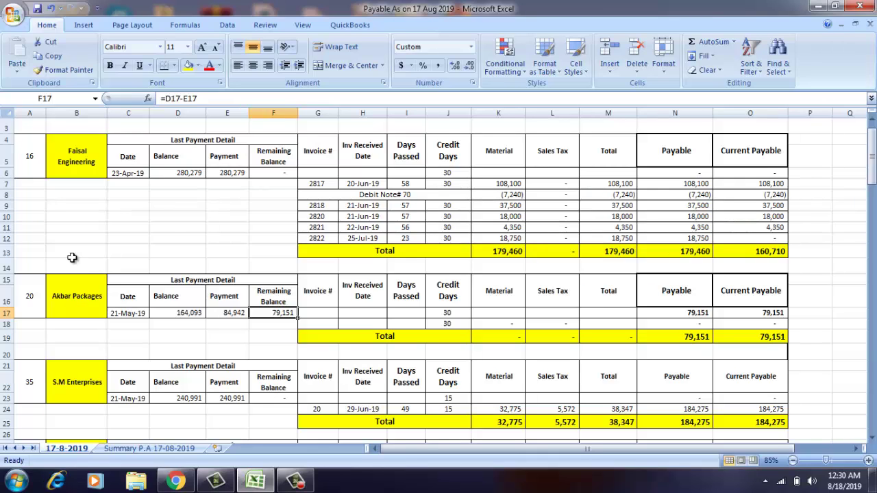
# Trace the Akbar Packages remaining balance across row 17 to its Current Payable formula
pyautogui.press('Right')
pyautogui.press('Right')
pyautogui.press('Right')
pyautogui.press('Right')
pyautogui.press('Right')
pyautogui.press('Right')
pyautogui.press('Right')
pyautogui.press('Right')
pyautogui.press('Right')
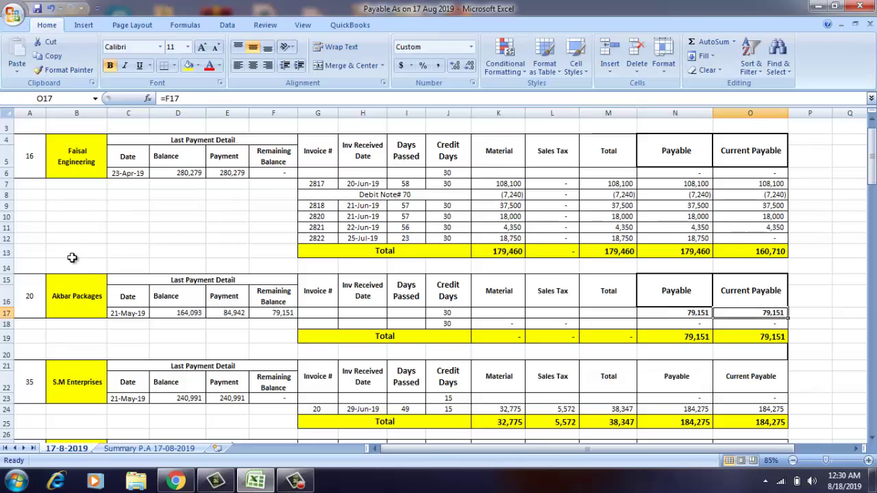
# Review the blank invoice row 18 of Akbar Packages, including its Payable formula
pyautogui.press('Down')
pyautogui.press('Left')
pyautogui.press('Left')
pyautogui.press('Left')
pyautogui.press('Left')
pyautogui.press('Left')
pyautogui.press('Left')
pyautogui.press('Left')
pyautogui.press('Left')
pyautogui.press('Left')
pyautogui.press('Left')
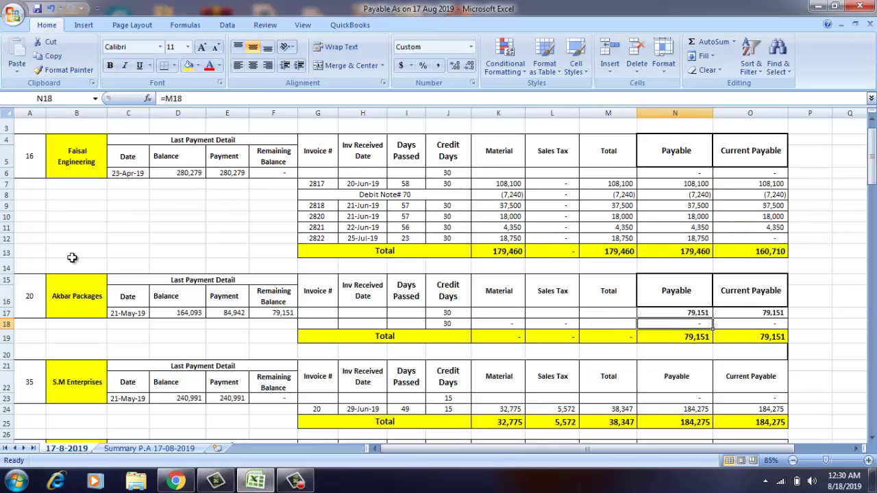
pyautogui.press('Right')
pyautogui.press('Right')
pyautogui.press('Right')
pyautogui.press('Right')
pyautogui.press('Right')
pyautogui.press('Right')
pyautogui.press('Right')
pyautogui.press('Right')
# Check the Current Payable formula in row 18 and the invoice received date cell it refers to
pyautogui.press('Up')
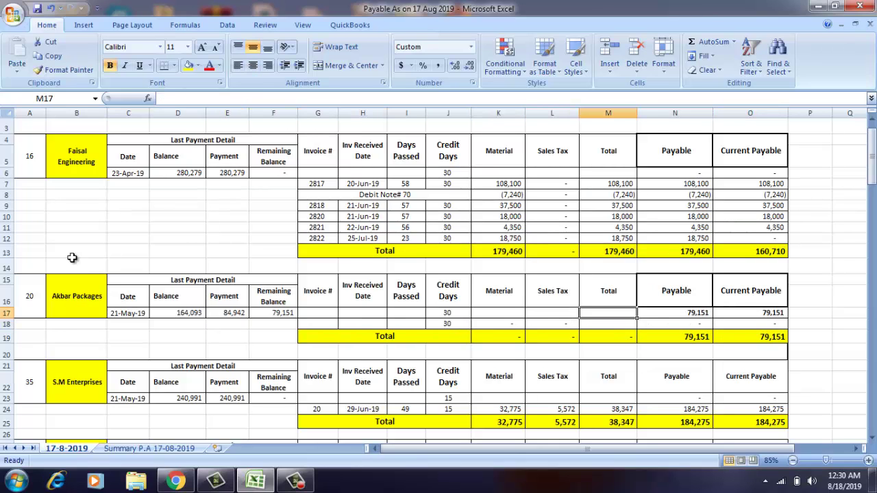
pyautogui.press('Right')
pyautogui.press('Right')
pyautogui.press('Down')
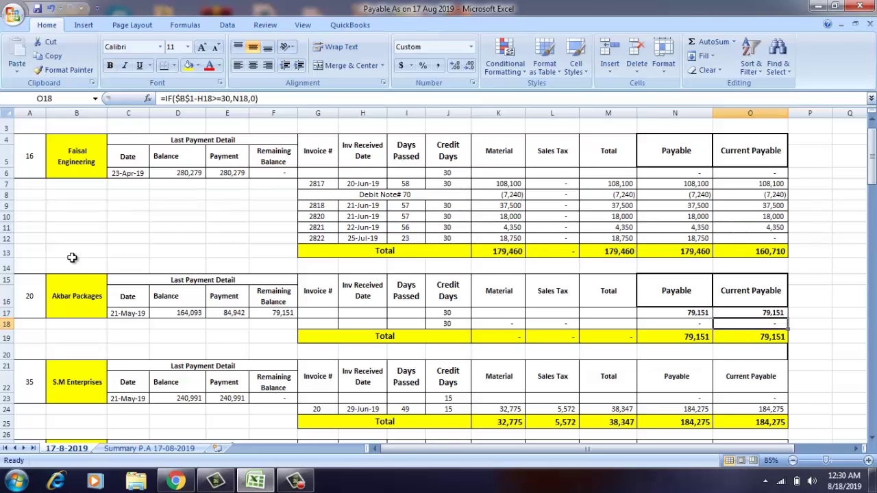
pyautogui.press('Left')
pyautogui.press('Left')
pyautogui.press('Left')
pyautogui.press('Left')
pyautogui.press('Left')
pyautogui.press('Left')
pyautogui.press('Left')
pyautogui.press('Left')
pyautogui.press('Left')
pyautogui.press('Left')
pyautogui.press('Left')
pyautogui.press('Left')
pyautogui.press('Left')
pyautogui.press('Left')
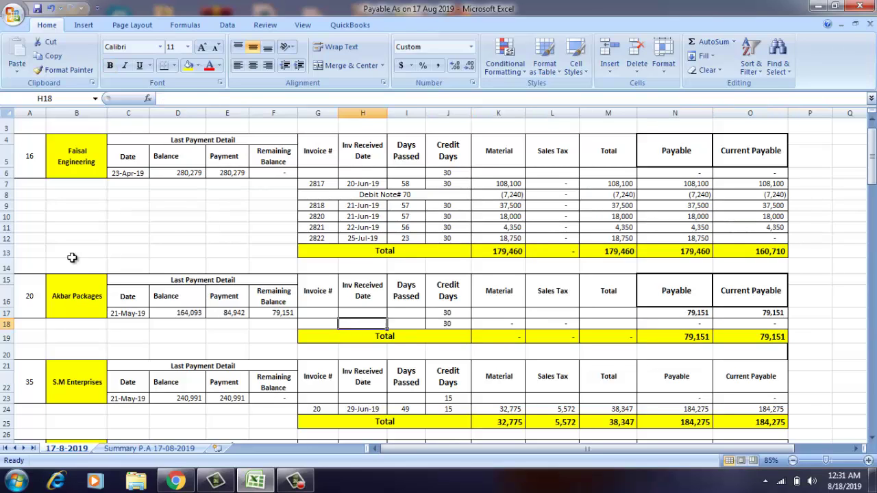
# Look through the vendor blocks below Akbar Packages down to the Zakir International total row
pyautogui.press('Down')
pyautogui.press('Down')
pyautogui.press('Down')
pyautogui.press('Down')
pyautogui.press('Down')
pyautogui.press('Down')
pyautogui.press('Down')
pyautogui.press('Down')
pyautogui.press('Down')
pyautogui.press('Down')
pyautogui.press('Down')
pyautogui.press('Down')
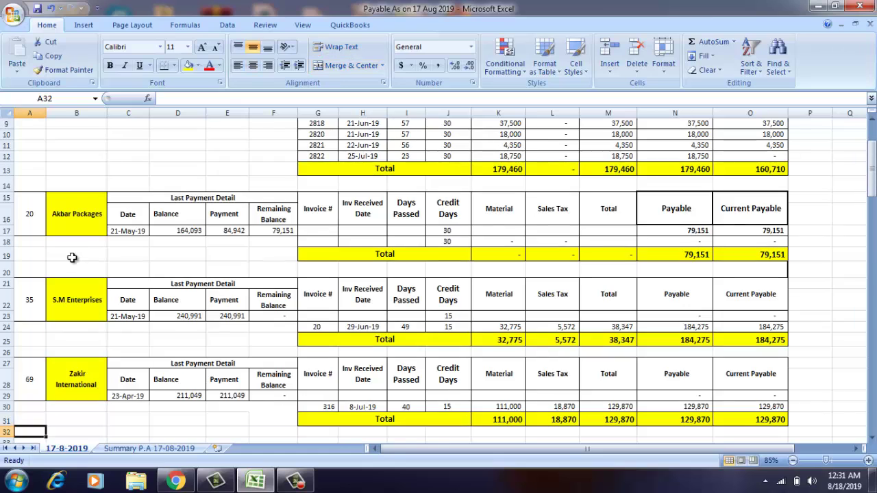
pyautogui.press('Up')
pyautogui.press('Up')
pyautogui.press('Up')
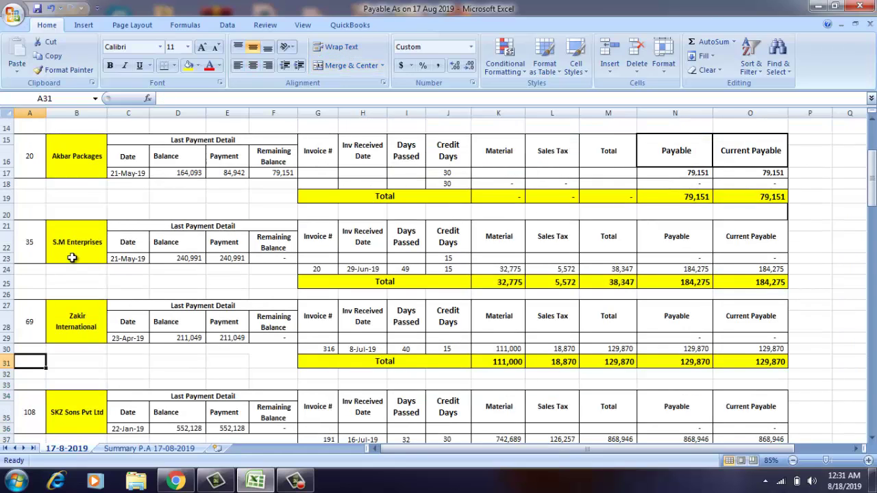
# Review the Zakir International total row 31 across to the sum formula in the Total column
pyautogui.press('Right')
pyautogui.press('Right')
pyautogui.press('Right')
pyautogui.press('Right')
pyautogui.press('Right')
pyautogui.press('Right')
pyautogui.press('Right')
pyautogui.press('Right')
pyautogui.press('Right')
pyautogui.press('Right')
pyautogui.press('Right')
pyautogui.press('Right')
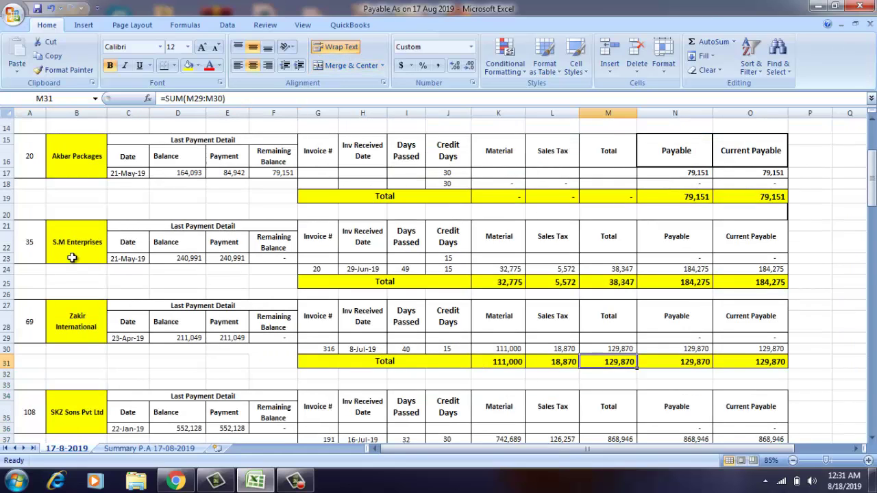
# Look through the vendor blocks below Zakir International down to the end of the Babar Metal block
pyautogui.press('Down')
pyautogui.press('Down')
pyautogui.press('Down')
pyautogui.press('Down')
pyautogui.press('Down')
pyautogui.press('Down')
pyautogui.press('Down')
pyautogui.press('Down')
pyautogui.press('Down')
pyautogui.press('Down')
pyautogui.press('Down')
pyautogui.press('Down')
pyautogui.press('Down')
pyautogui.press('Down')
pyautogui.press('Down')
pyautogui.press('Down')
pyautogui.press('Down')
pyautogui.press('Down')
pyautogui.press('Down')
pyautogui.press('Down')
pyautogui.press('Down')
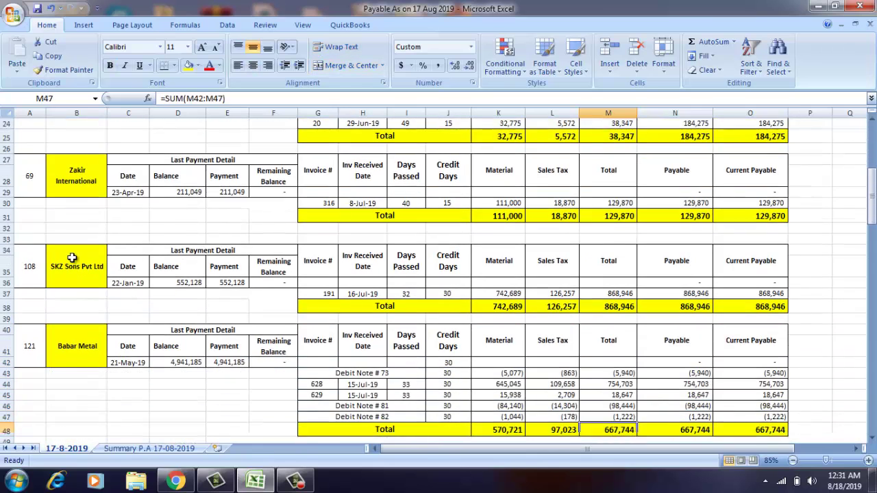
pyautogui.press('Up')
pyautogui.press('Up')
pyautogui.press('Up')
pyautogui.press('Up')
pyautogui.press('Up')
pyautogui.press('Up')
pyautogui.press('Up')
pyautogui.press('Up')
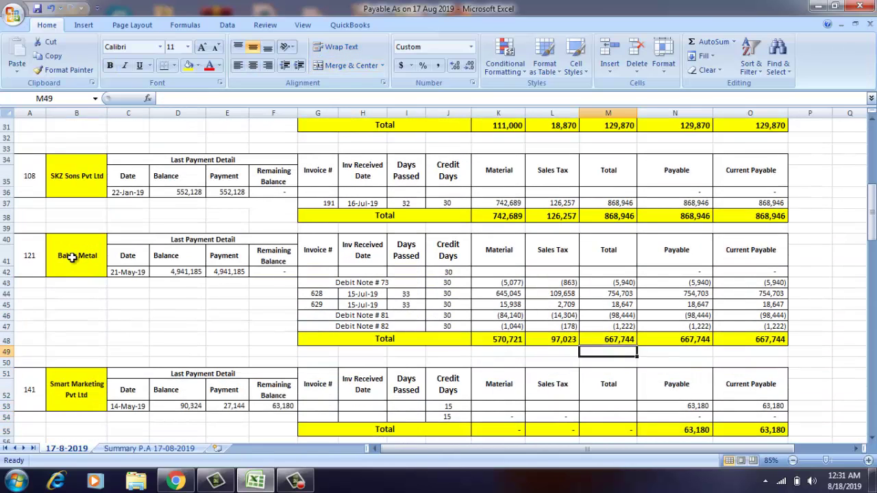
# Review the credit days and the Debit Note # 73 row in the Babar Metal block
pyautogui.press('Left')
pyautogui.press('Left')
pyautogui.press('Left')
pyautogui.press('Up')
pyautogui.press('Up')
pyautogui.press('Up')
pyautogui.press('Up')
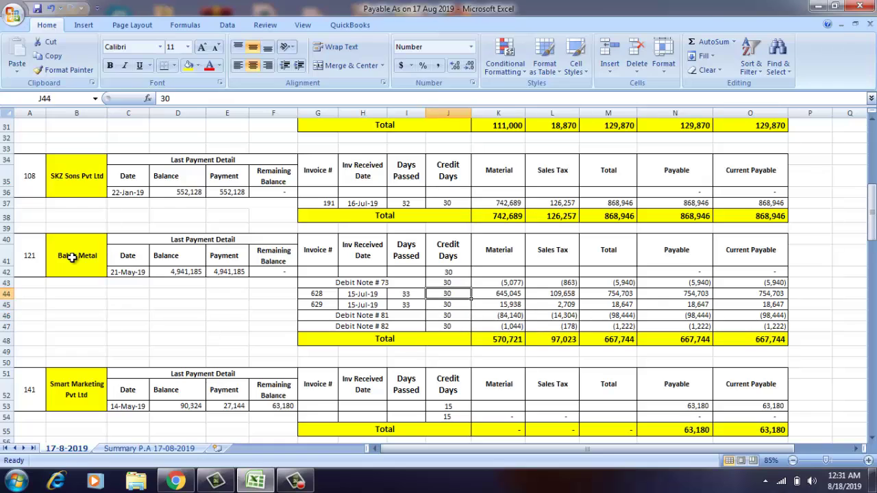
pyautogui.press('Left')
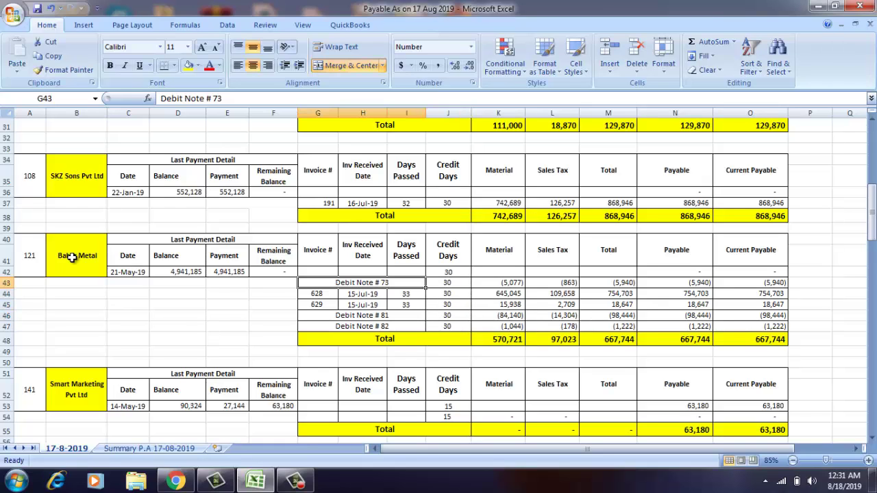
# Look through the remaining vendor blocks from Babar Metal down to the last payment row of Mutahir Metals
pyautogui.press('Down')
pyautogui.press('Right')
pyautogui.press('Right')
pyautogui.press('Down')
pyautogui.press('Down')
pyautogui.press('Down')
pyautogui.press('Down')
pyautogui.press('Down')
pyautogui.press('Down')
pyautogui.press('Down')
pyautogui.press('Down')
pyautogui.press('Down')
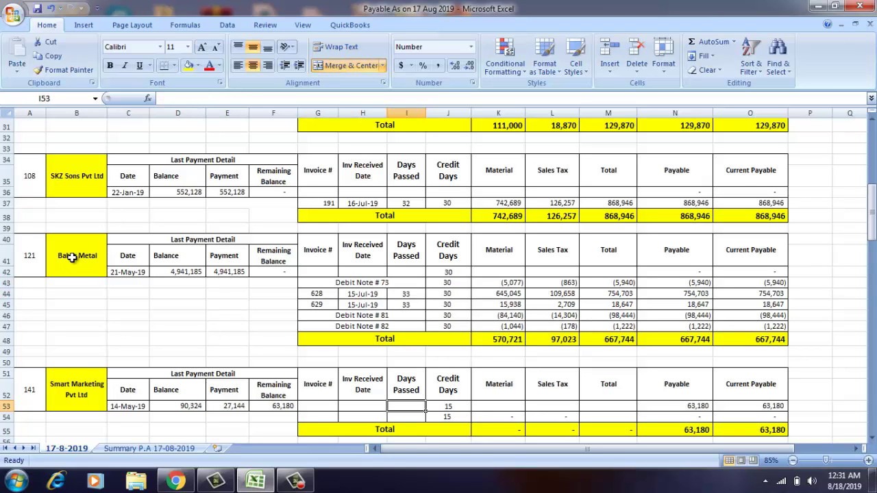
pyautogui.press('Down')
pyautogui.press('Down')
pyautogui.press('Down')
pyautogui.press('Down')
pyautogui.press('Down')
pyautogui.press('Down')
pyautogui.press('Down')
pyautogui.press('Down')
pyautogui.press('Down')
pyautogui.press('Down')
pyautogui.press('Down')
pyautogui.press('Down')
pyautogui.press('Down')
pyautogui.press('Down')
pyautogui.press('Down')
pyautogui.press('Down')
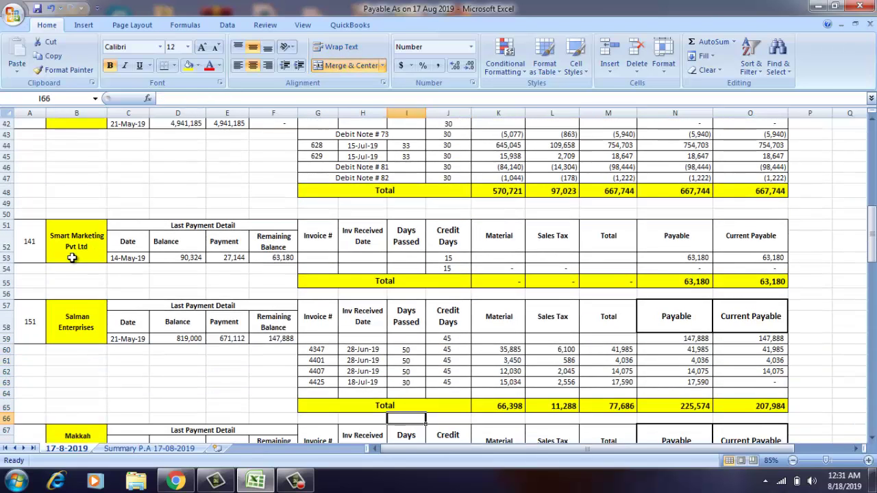
pyautogui.press('Down')
pyautogui.press('Down')
pyautogui.press('Down')
pyautogui.press('Down')
pyautogui.press('Down')
pyautogui.press('Down')
pyautogui.press('Down')
pyautogui.press('Down')
pyautogui.press('Down')
pyautogui.press('Down')
pyautogui.press('Down')
pyautogui.press('Down')
pyautogui.press('Down')
pyautogui.press('Down')
pyautogui.press('Down')
pyautogui.press('Down')
pyautogui.press('Down')
pyautogui.press('Down')
pyautogui.press('Down')
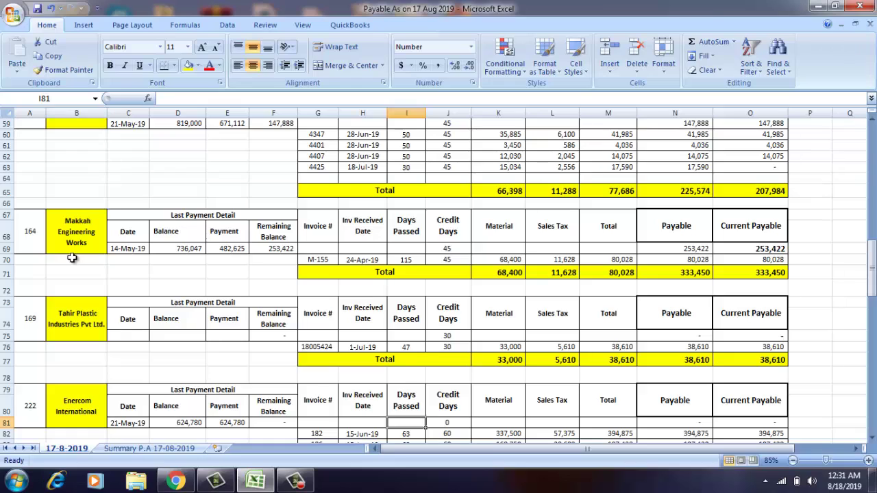
pyautogui.press('Down')
pyautogui.press('Down')
pyautogui.press('Down')
pyautogui.press('Down')
pyautogui.press('Down')
pyautogui.press('Down')
pyautogui.press('Down')
pyautogui.press('Down')
pyautogui.press('Down')
pyautogui.press('Down')
pyautogui.press('Down')
pyautogui.press('Down')
pyautogui.press('Down')
pyautogui.press('Down')
pyautogui.press('Down')
pyautogui.press('Down')
pyautogui.press('Down')
pyautogui.press('Down')
pyautogui.press('Down')
pyautogui.press('Down')
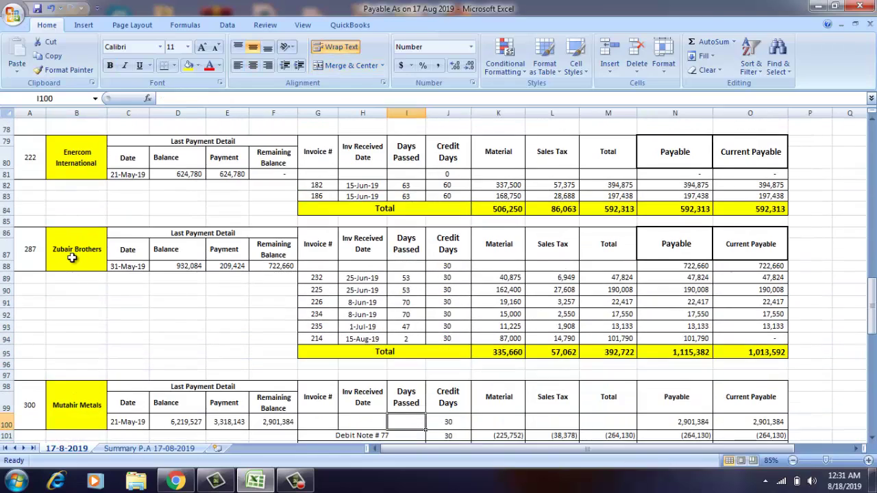
# Try a formula in cell O113 below the Grand Total that adds the vendors' Current Payable totals, =O107+O95
pyautogui.press('Right')
pyautogui.press('Right')
pyautogui.press('Right')
pyautogui.press('Right')
pyautogui.press('Right')
pyautogui.press('Right')
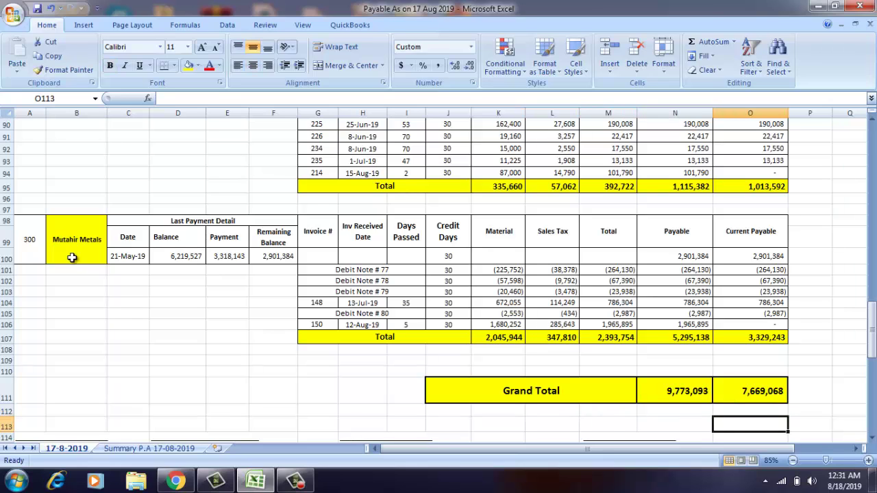
pyautogui.write('=')
pyautogui.press('Up')
pyautogui.press('Up')
pyautogui.press('Up')
pyautogui.press('Up')
pyautogui.press('Up')
pyautogui.press('Up')
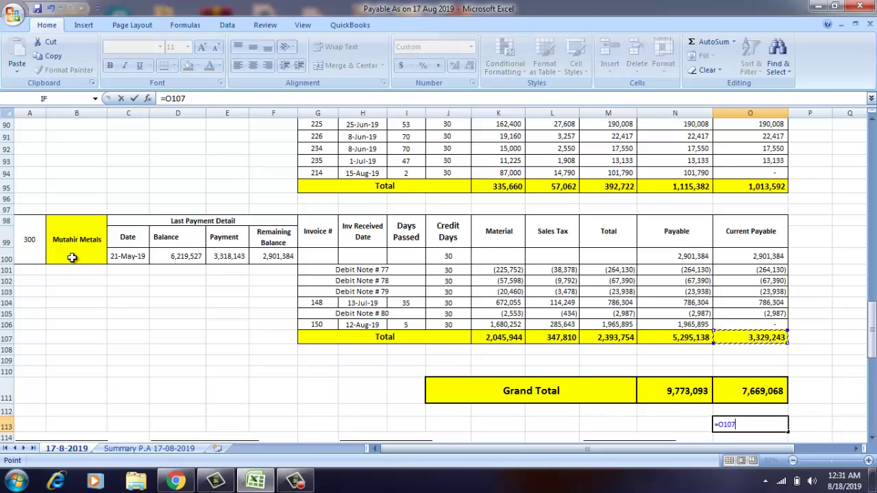
pyautogui.write('+')
pyautogui.press('Up')
pyautogui.press('Up')
pyautogui.press('Up')
pyautogui.press('Up')
pyautogui.press('Up')
pyautogui.press('Up')
pyautogui.press('Up')
pyautogui.press('Up')
pyautogui.press('Up')
pyautogui.press('Up')
pyautogui.press('Up')
pyautogui.press('Up')
pyautogui.press('Up')
pyautogui.press('Up')
pyautogui.press('Up')
pyautogui.press('Up')
pyautogui.press('Up')
pyautogui.press('Up')
pyautogui.press('Up')
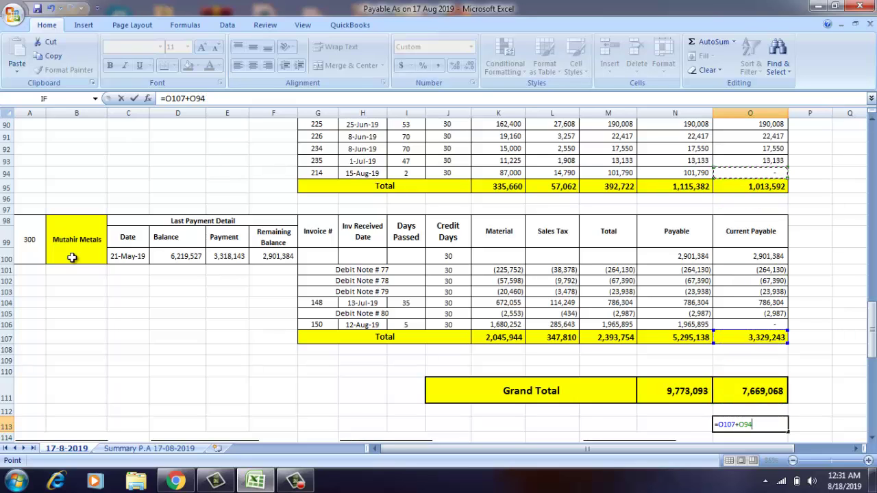
pyautogui.press('Down')
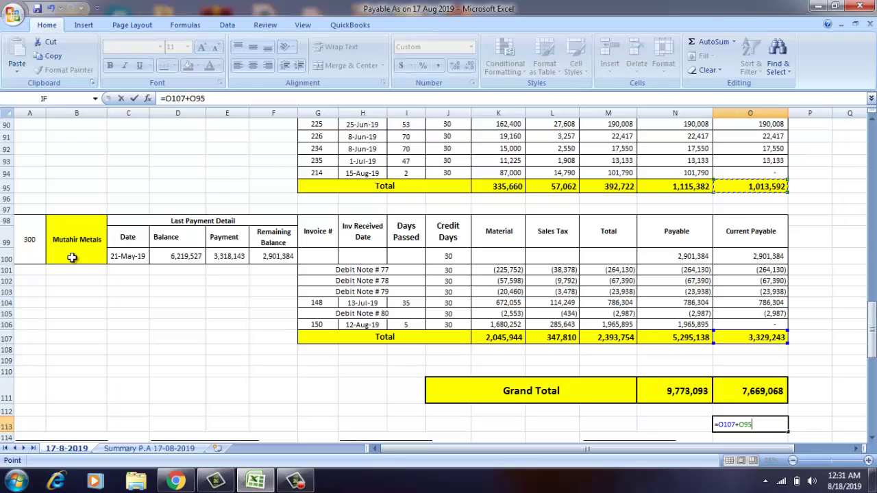
pyautogui.press('Escape')
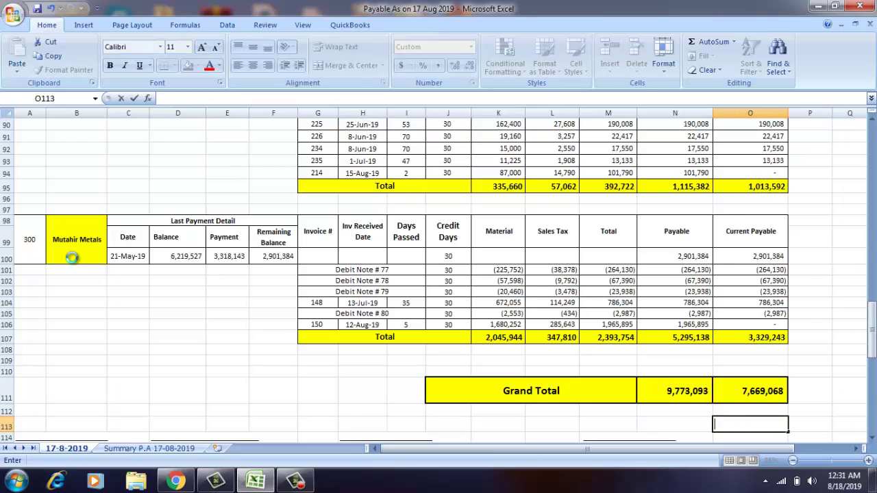
# Check the sum formula in the Current Payable total of Mutahir Metals in row 107
pyautogui.press('Down')
pyautogui.press('Up')
pyautogui.press('Up')
pyautogui.press('Up')
pyautogui.press('Up')
pyautogui.press('Up')
pyautogui.press('Up')
pyautogui.press('Up')
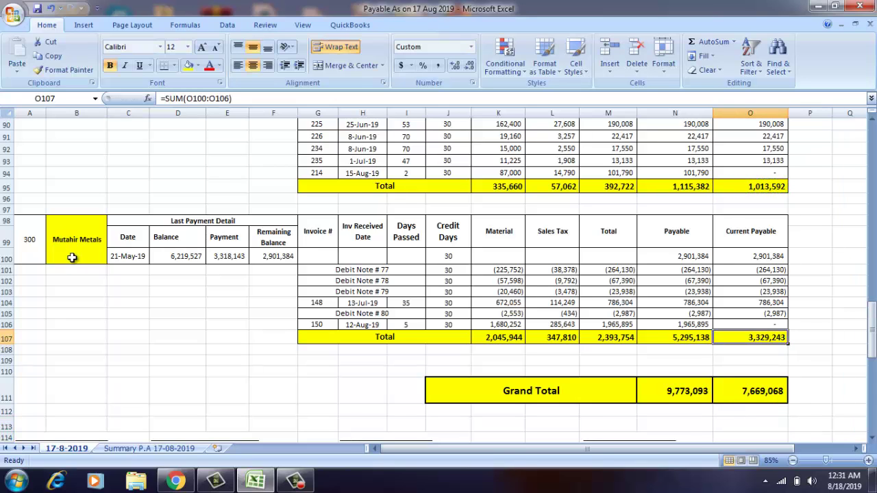
# Look back up through the Current Payable column from the Mutahir Metals total to the first vendor block
pyautogui.press('Up')
pyautogui.press('Up')
pyautogui.press('Up')
pyautogui.press('Up')
pyautogui.press('Up')
pyautogui.press('Up')
pyautogui.press('Up')
pyautogui.press('Up')
pyautogui.press('Up')
pyautogui.press('Up')
pyautogui.press('Up')
pyautogui.press('Up')
pyautogui.press('Up')
pyautogui.press('Up')
pyautogui.press('Up')
pyautogui.press('Up')
pyautogui.press('Up')
pyautogui.press('Up')
pyautogui.press('Up')
pyautogui.press('Up')
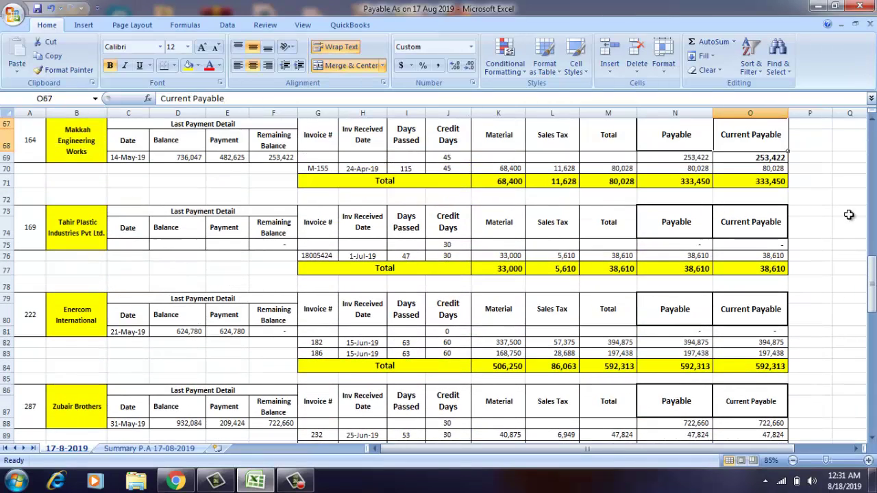
pyautogui.moveTo(870, 260); pyautogui.dragTo(870, 129)
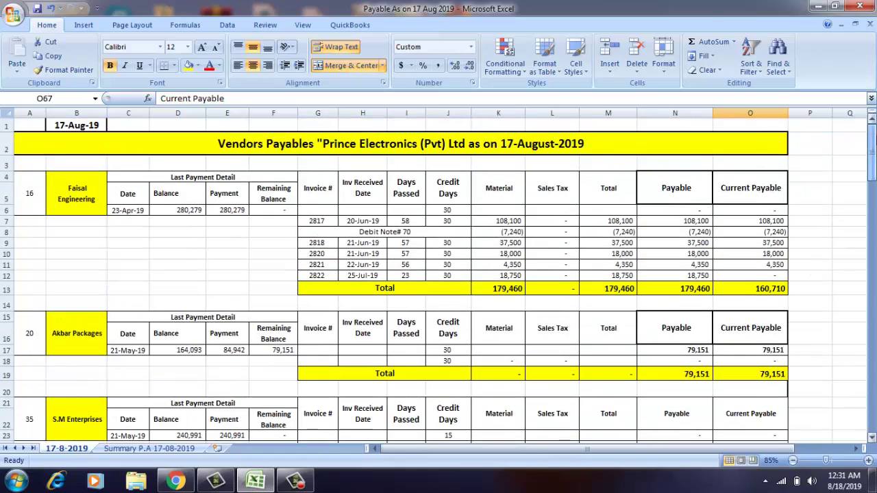
# Select the Current Payable cells O6:O109 to view their sum, and check the Grand Total formula in O111
pyautogui.click(736, 212)
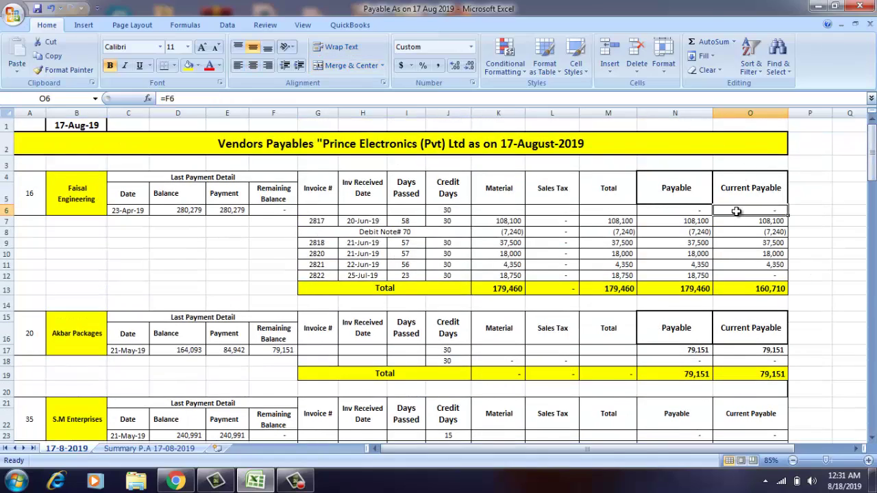
pyautogui.hotkey('shift', 'Down')
pyautogui.hotkey('shift', 'Down')
pyautogui.hotkey('shift', 'Down')
pyautogui.hotkey('shift', 'Down')
pyautogui.hotkey('shift', 'Down')
pyautogui.hotkey('shift', 'Down')
pyautogui.hotkey('shift', 'Down')
pyautogui.hotkey('shift', 'Down')
pyautogui.hotkey('shift', 'Down')
pyautogui.hotkey('shift', 'Down')
pyautogui.hotkey('shift', 'Down')
pyautogui.hotkey('shift', 'Down')
pyautogui.hotkey('shift', 'Down')
pyautogui.hotkey('shift', 'Down')
pyautogui.hotkey('shift', 'Down')
pyautogui.hotkey('shift', 'Down')
pyautogui.hotkey('shift', 'Down')
pyautogui.hotkey('shift', 'Down')
pyautogui.hotkey('shift', 'Down')
pyautogui.hotkey('shift', 'Down')
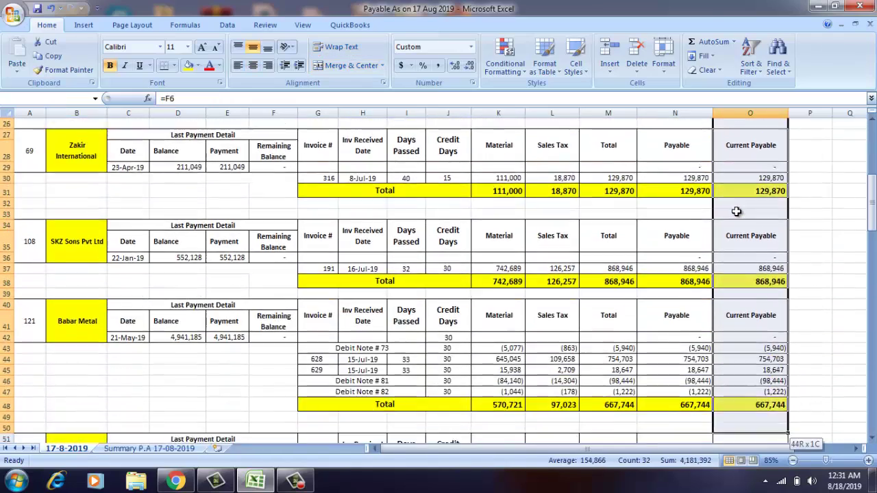
pyautogui.hotkey('shift', 'Down')
pyautogui.hotkey('shift', 'Down')
pyautogui.hotkey('shift', 'Down')
pyautogui.hotkey('shift', 'Down')
pyautogui.hotkey('shift', 'Down')
pyautogui.hotkey('shift', 'Down')
pyautogui.hotkey('shift', 'Down')
pyautogui.hotkey('shift', 'Down')
pyautogui.hotkey('shift', 'Down')
pyautogui.hotkey('shift', 'Down')
pyautogui.hotkey('shift', 'Down')
pyautogui.hotkey('shift', 'Down')
pyautogui.hotkey('shift', 'Down')
pyautogui.hotkey('shift', 'Down')
pyautogui.hotkey('shift', 'Down')
pyautogui.hotkey('shift', 'Down')
pyautogui.hotkey('shift', 'Down')
pyautogui.hotkey('shift', 'Down')
pyautogui.hotkey('shift', 'Down')
pyautogui.hotkey('shift', 'Down')
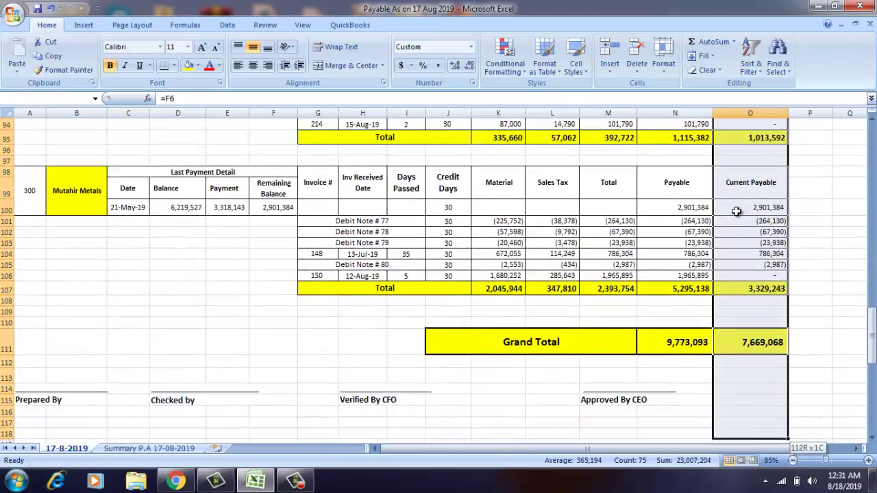
pyautogui.scroll(-2, 736, 212)
pyautogui.hotkey('shift', 'Up')
pyautogui.hotkey('shift', 'Up')
pyautogui.hotkey('shift', 'Up')
pyautogui.hotkey('shift', 'Up')
pyautogui.hotkey('shift', 'Up')
pyautogui.hotkey('shift', 'Up')
pyautogui.hotkey('shift', 'Up')
pyautogui.hotkey('shift', 'Up')
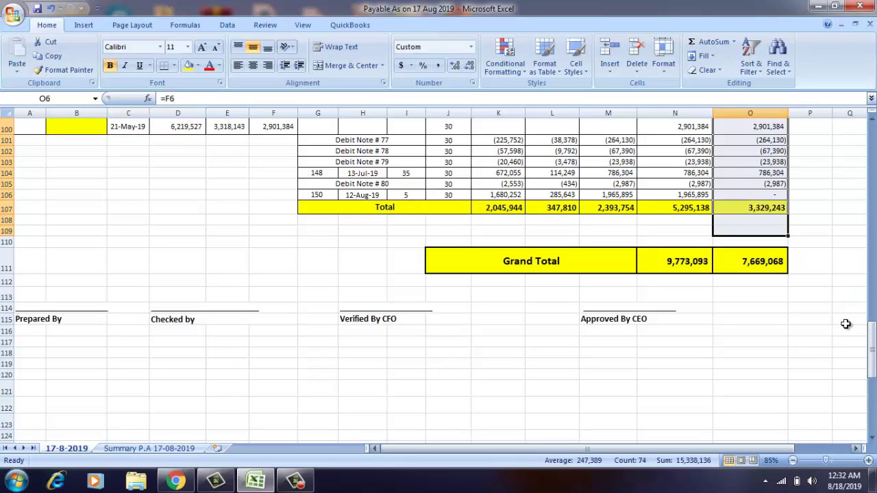
pyautogui.click(770, 267)
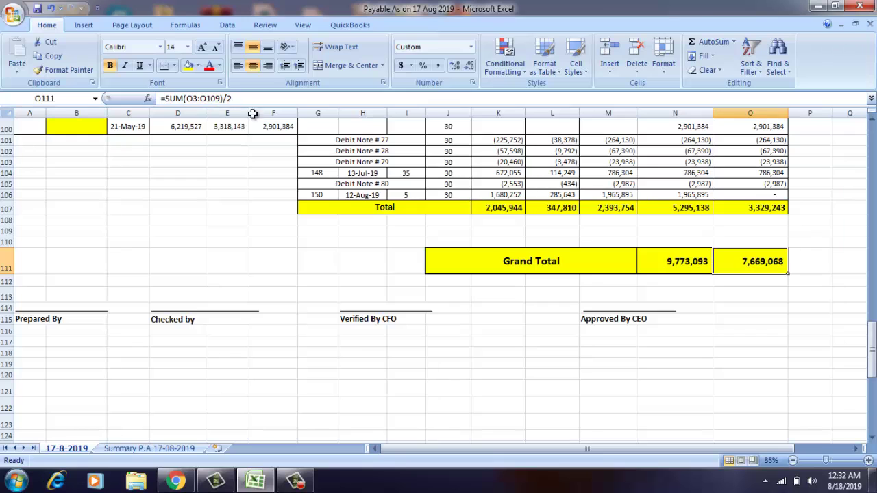
# Select the Current Payable amounts of Mutahir Metals, O100:O106, to view their sum without the block total
pyautogui.moveTo(873, 342); pyautogui.dragTo(872, 320)
pyautogui.click(735, 251)
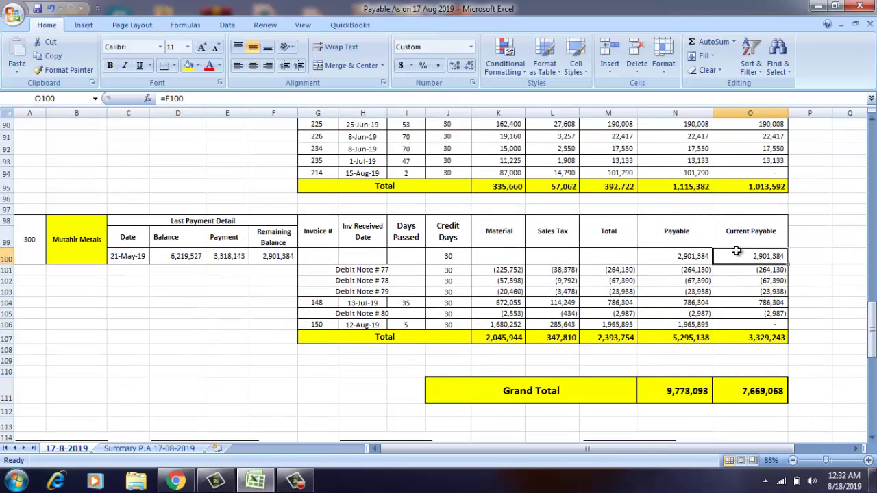
pyautogui.click(721, 235)
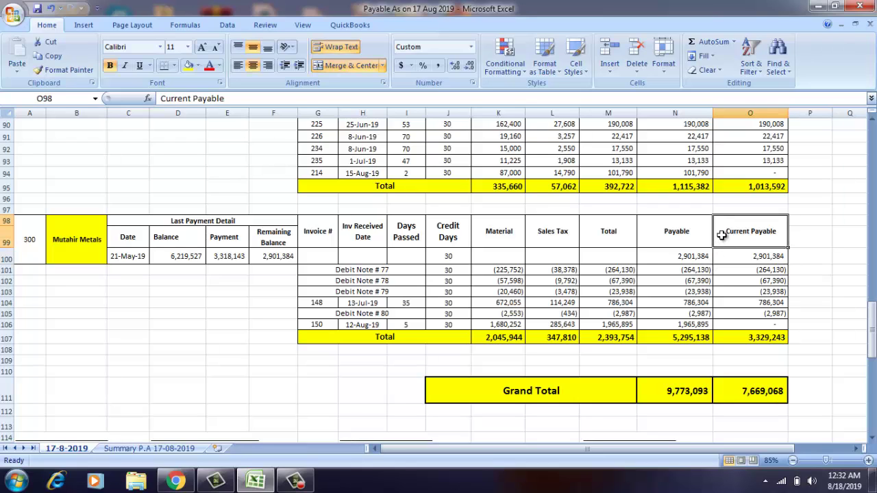
pyautogui.press('Down')
pyautogui.press('Down')
pyautogui.press('Up')
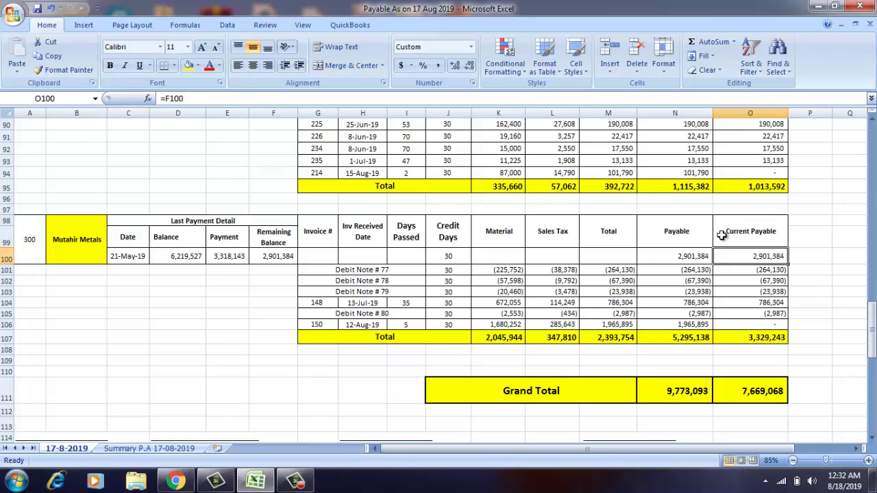
pyautogui.hotkey('shift', 'Down')
pyautogui.hotkey('shift', 'Down')
pyautogui.hotkey('shift', 'Down')
pyautogui.hotkey('shift', 'Down')
pyautogui.hotkey('shift', 'Down')
pyautogui.hotkey('shift', 'Down')
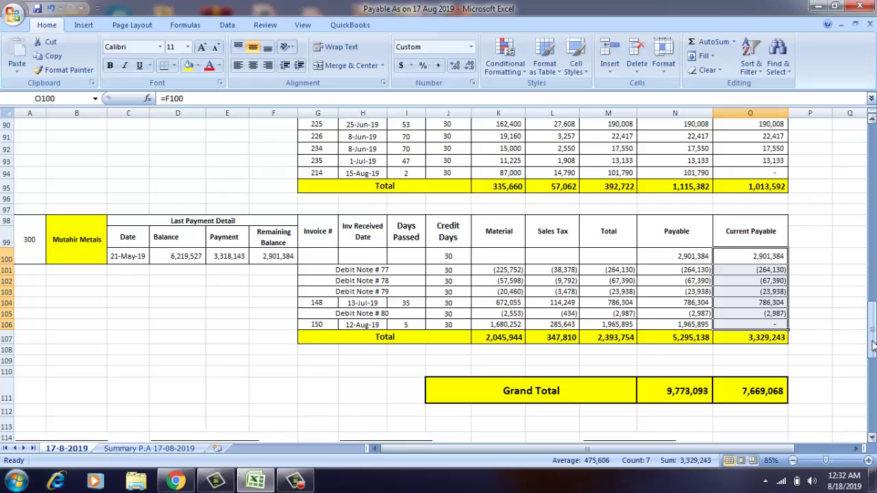
# Select the Current Payable column again from O6 down to O108 to view the sum of all vendor blocks including their totals
pyautogui.moveTo(872, 343); pyautogui.dragTo(872, 137)
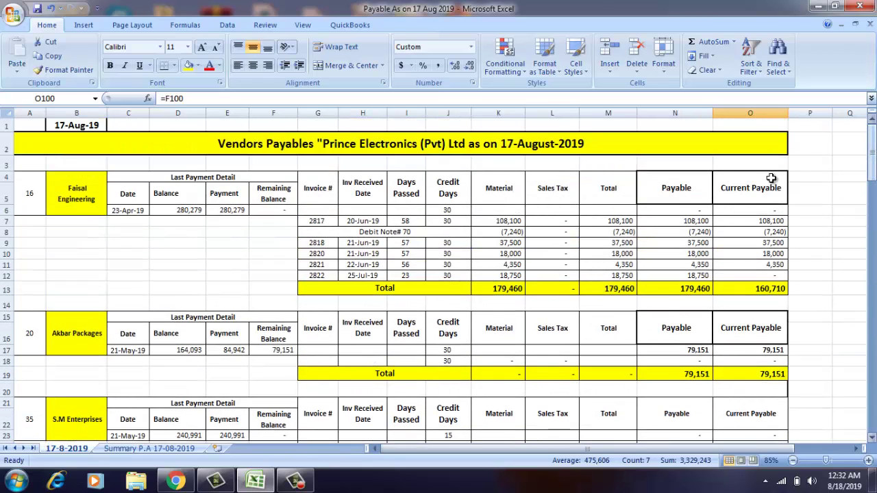
pyautogui.click(736, 208)
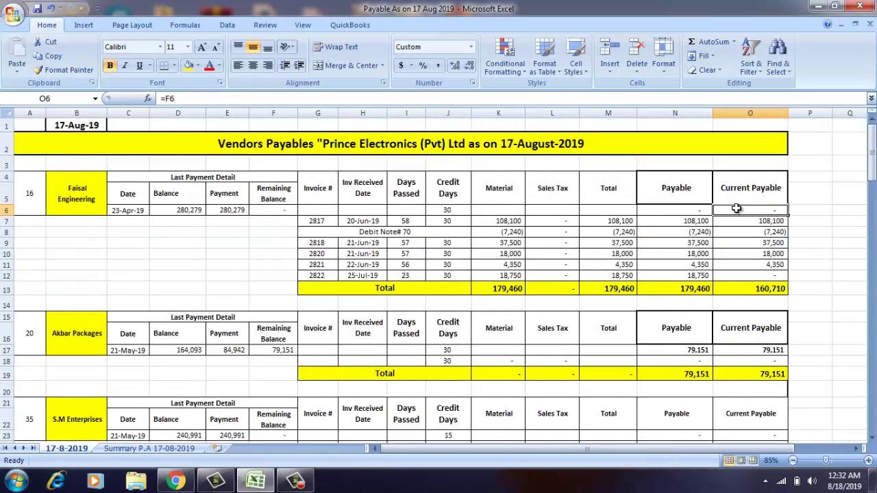
pyautogui.hotkey('shift', 'Down')
pyautogui.hotkey('shift', 'Down')
pyautogui.hotkey('shift', 'Down')
pyautogui.hotkey('shift', 'Down')
pyautogui.hotkey('shift', 'Down')
pyautogui.hotkey('shift', 'Down')
pyautogui.hotkey('shift', 'Down')
pyautogui.hotkey('shift', 'Down')
pyautogui.hotkey('shift', 'Down')
pyautogui.hotkey('shift', 'Down')
pyautogui.hotkey('shift', 'Down')
pyautogui.hotkey('shift', 'Down')
pyautogui.hotkey('shift', 'Down')
pyautogui.hotkey('shift', 'Down')
pyautogui.hotkey('shift', 'Down')
pyautogui.hotkey('shift', 'Down')
pyautogui.hotkey('shift', 'Down')
pyautogui.hotkey('shift', 'Down')
pyautogui.hotkey('shift', 'Down')
pyautogui.hotkey('shift', 'Down')
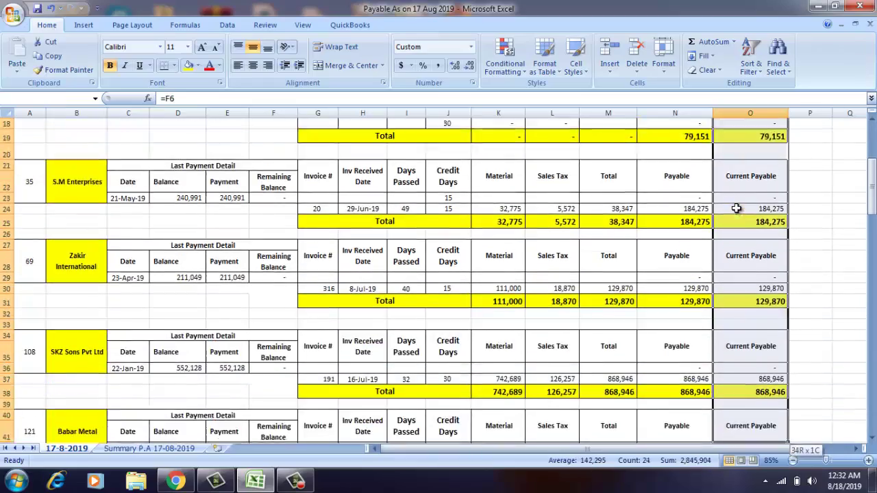
pyautogui.hotkey('shift', 'Down')
pyautogui.hotkey('shift', 'Down')
pyautogui.hotkey('shift', 'Down')
pyautogui.hotkey('shift', 'Down')
pyautogui.hotkey('shift', 'Down')
pyautogui.hotkey('shift', 'Down')
pyautogui.hotkey('shift', 'Down')
pyautogui.hotkey('shift', 'Down')
pyautogui.hotkey('shift', 'Down')
pyautogui.hotkey('shift', 'Down')
pyautogui.hotkey('shift', 'Down')
pyautogui.hotkey('shift', 'Down')
pyautogui.hotkey('shift', 'Down')
pyautogui.hotkey('shift', 'Down')
pyautogui.hotkey('shift', 'Down')
pyautogui.hotkey('shift', 'Down')
pyautogui.hotkey('shift', 'Down')
pyautogui.hotkey('shift', 'Down')
pyautogui.hotkey('shift', 'Down')
pyautogui.hotkey('shift', 'Down')
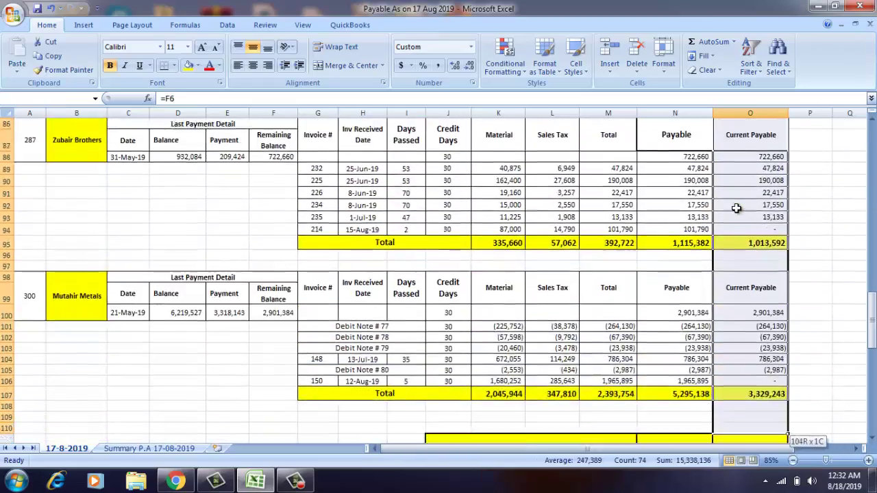
pyautogui.hotkey('shift', 'Down')
pyautogui.hotkey('shift', 'Down')
pyautogui.hotkey('shift', 'Down')
pyautogui.hotkey('shift', 'Down')
pyautogui.hotkey('shift', 'Down')
pyautogui.hotkey('shift', 'Down')
pyautogui.hotkey('shift', 'Down')
pyautogui.hotkey('shift', 'Up')
pyautogui.hotkey('shift', 'Up')
pyautogui.hotkey('shift', 'Up')
pyautogui.hotkey('shift', 'Up')
pyautogui.hotkey('shift', 'Up')
pyautogui.hotkey('shift', 'Up')
pyautogui.hotkey('shift', 'Up')
pyautogui.hotkey('shift', 'Up')
pyautogui.hotkey('shift', 'Up')
pyautogui.hotkey('shift', 'Up')
pyautogui.hotkey('shift', 'Up')
pyautogui.hotkey('shift', 'Up')
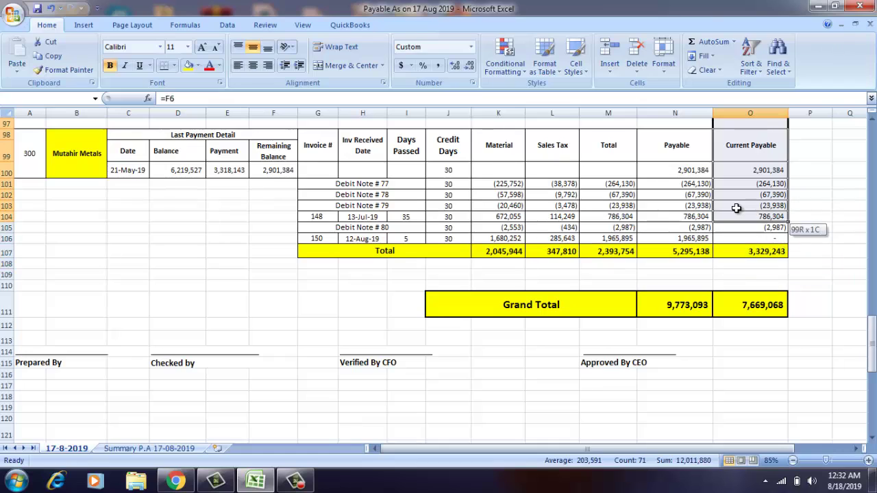
pyautogui.hotkey('shift', 'Down')
pyautogui.hotkey('shift', 'Down')
pyautogui.hotkey('shift', 'Down')
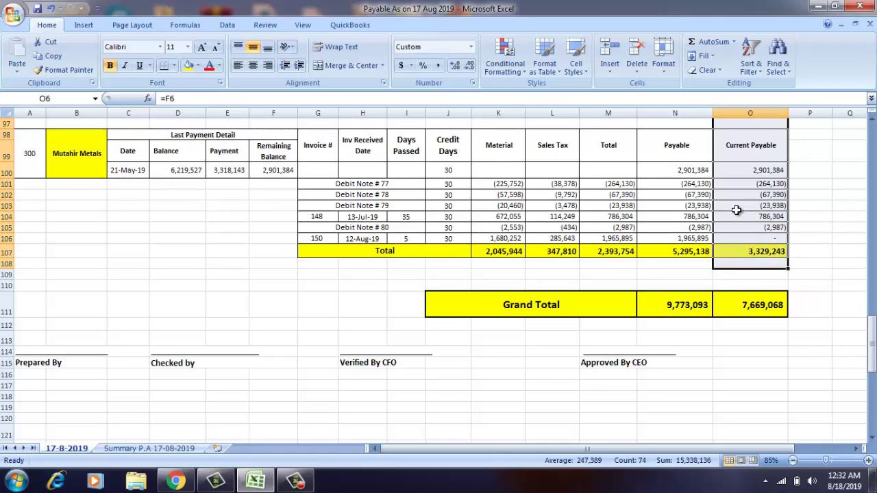
# Check the Payable and Current Payable Grand Total formulas in row 111 and the CEO approval signature line
pyautogui.click(741, 306)
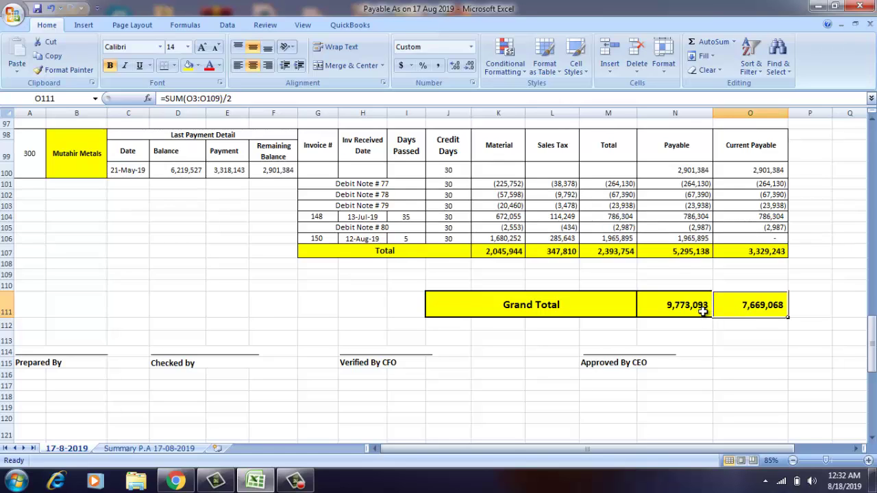
pyautogui.click(741, 324)
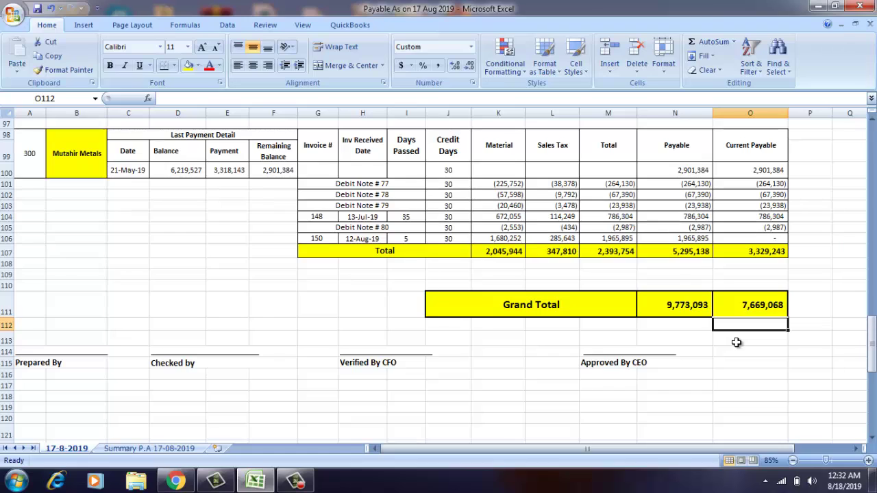
pyautogui.press('Up')
pyautogui.press('Left')
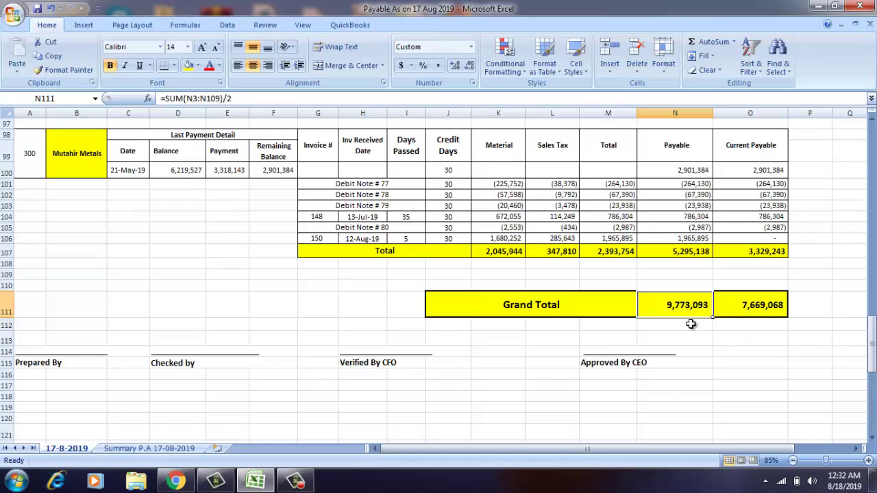
pyautogui.click(754, 309)
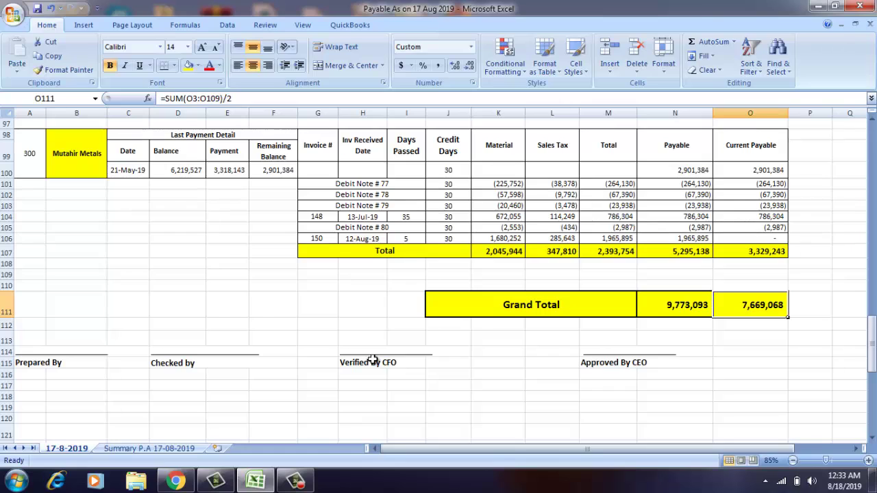
pyautogui.click(592, 348)
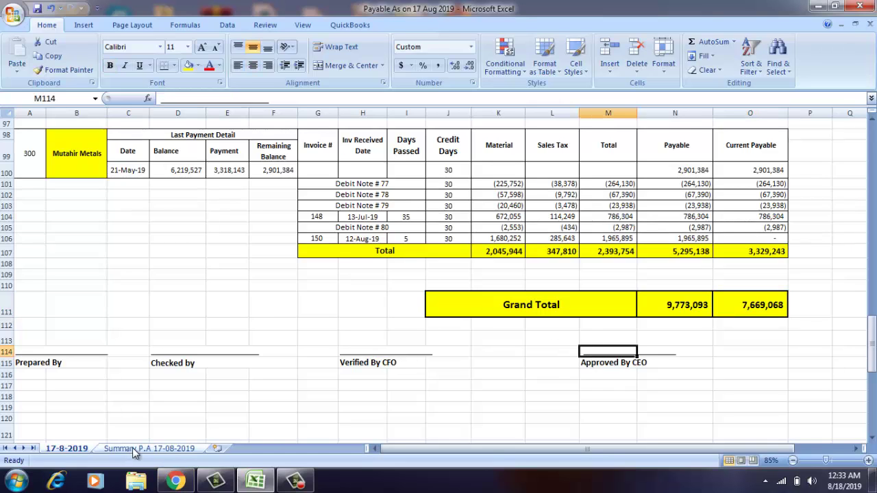
# Open the Summary P.A 17-08-2019 sheet and review its title, company name and bank cheque date header rows
pyautogui.click(135, 448)
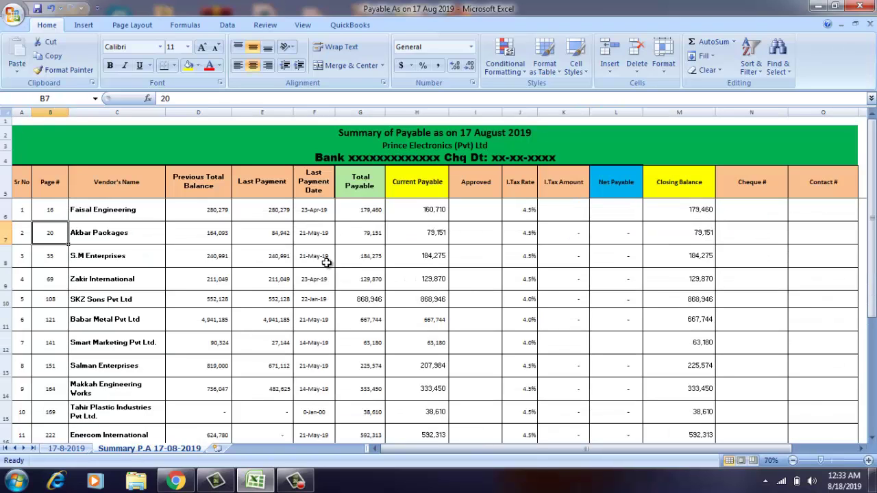
pyautogui.click(267, 145)
pyautogui.click(266, 132)
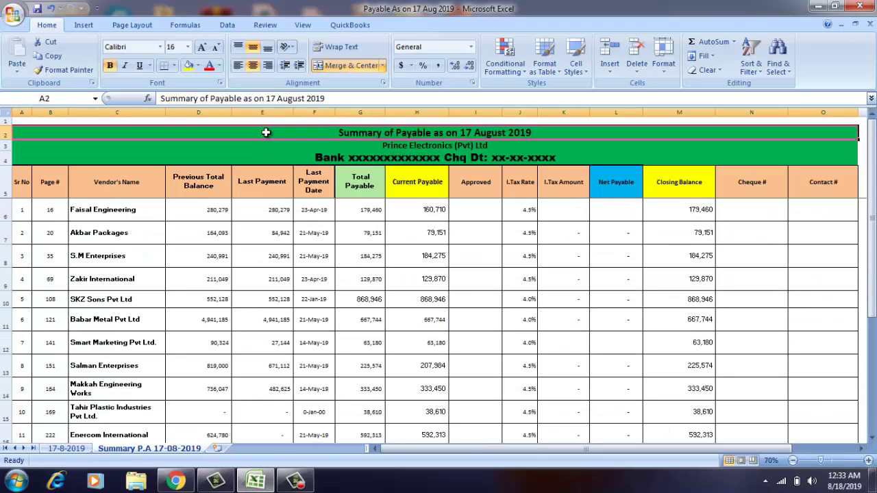
pyautogui.click(267, 145)
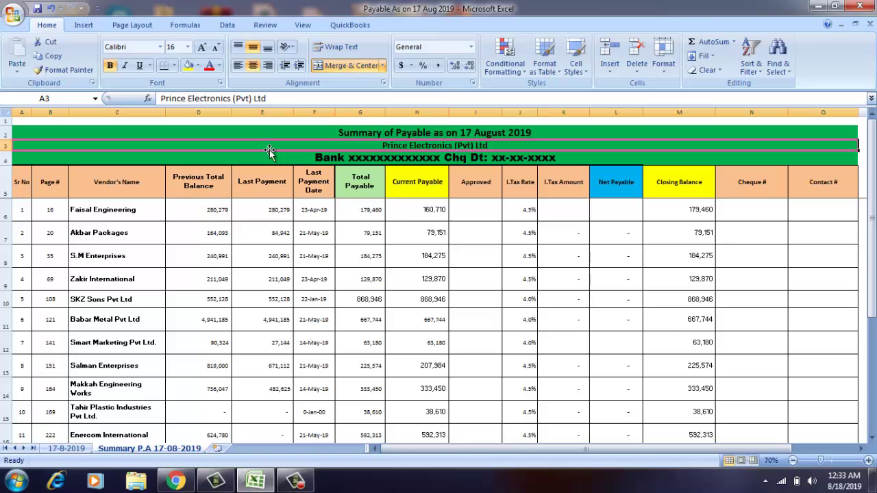
pyautogui.click(270, 157)
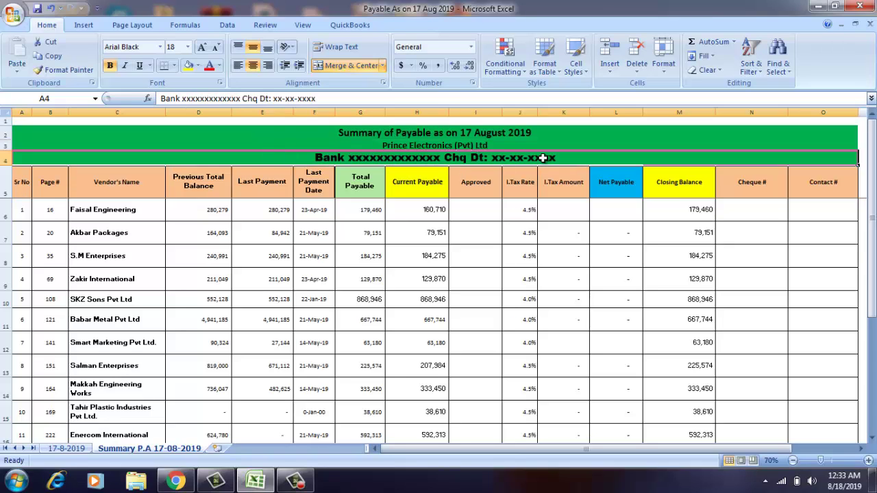
# Review the vendors' Page # entries in the summary from B6 downward and return to the first vendor's row
pyautogui.click(19, 212)
pyautogui.click(42, 219)
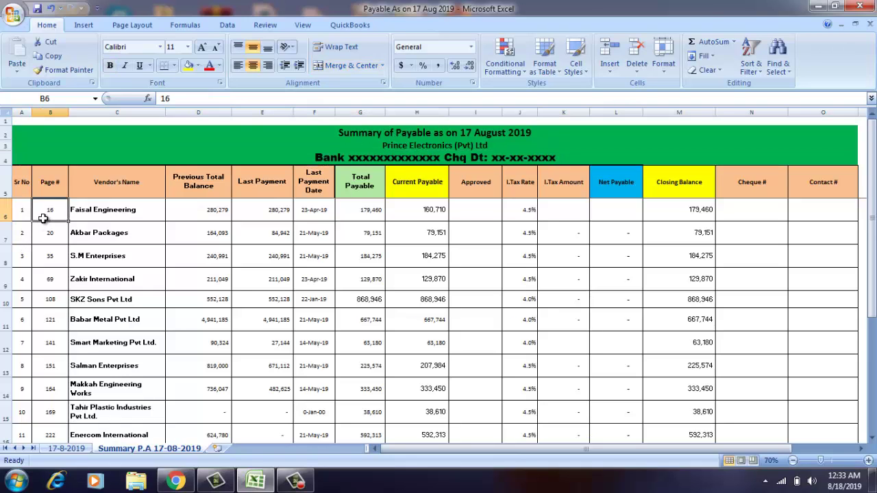
pyautogui.press('Down')
pyautogui.press('Down')
pyautogui.press('Down')
pyautogui.press('Down')
pyautogui.press('Down')
pyautogui.press('Down')
pyautogui.press('Down')
pyautogui.press('Down')
pyautogui.press('Down')
pyautogui.press('Down')
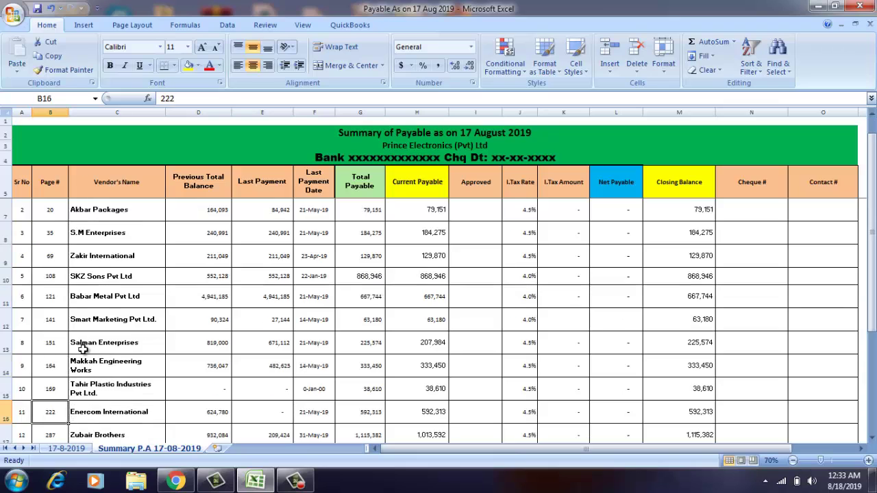
pyautogui.press('Up')
pyautogui.press('Up')
pyautogui.press('Up')
pyautogui.press('Up')
pyautogui.press('Up')
pyautogui.press('Up')
pyautogui.press('Up')
pyautogui.press('Up')
pyautogui.press('Up')
pyautogui.press('Up')
pyautogui.press('Up')
pyautogui.press('Up')
pyautogui.press('Up')
pyautogui.press('Up')
pyautogui.press('Up')
pyautogui.press('Down')
pyautogui.press('Down')
pyautogui.press('Down')
pyautogui.press('Down')
pyautogui.press('Down')
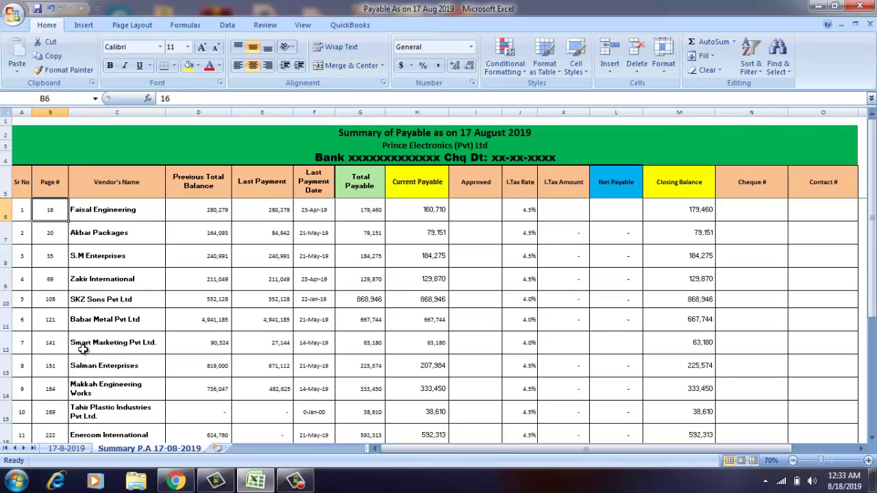
# Check Faisal Engineering's Previous Total Balance, Last Payment and Last Payment Date entries in row 6 of the summary
pyautogui.press('Right')
pyautogui.press('Right')
pyautogui.press('Up')
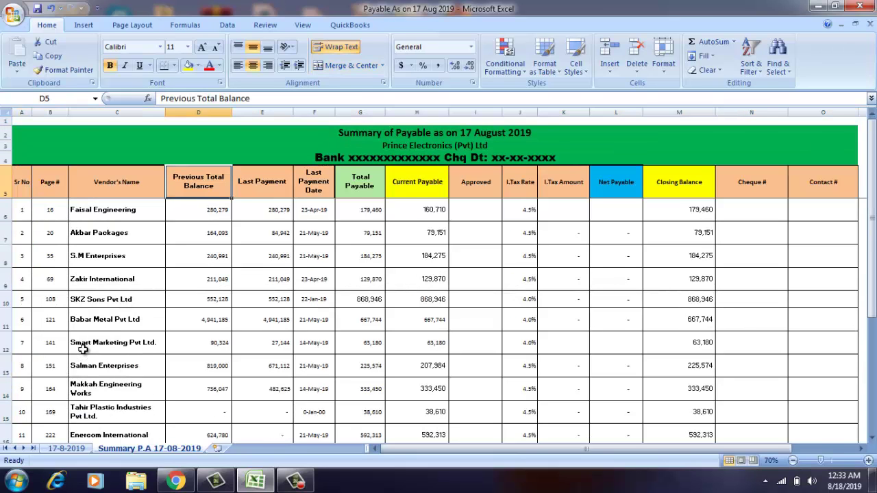
pyautogui.press('Down')
pyautogui.press('Right')
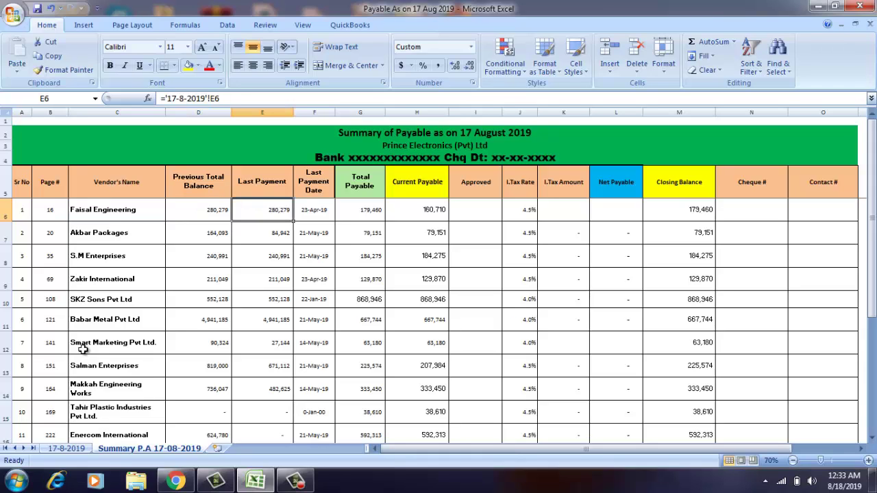
pyautogui.press('Right')
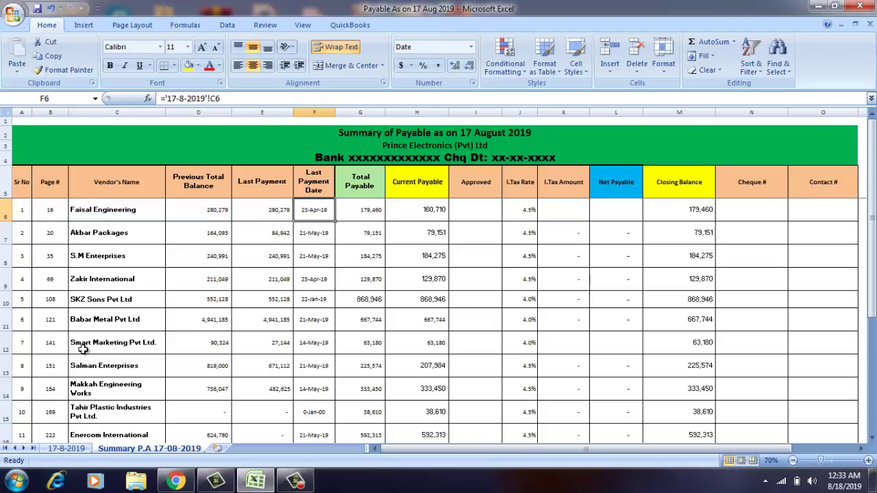
pyautogui.press('Left')
pyautogui.press('Left')
pyautogui.press('Left')
pyautogui.press('Right')
pyautogui.press('Right')
pyautogui.press('Right')
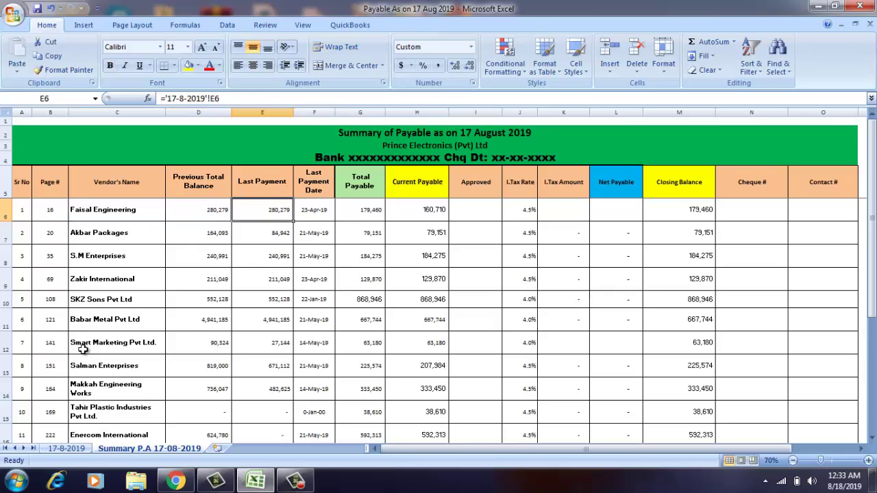
# Inspect the formulas linking Faisal Engineering's Total Payable and Current Payable, G6 and H6, to the 17-8-2019 sheet
pyautogui.press('Right')
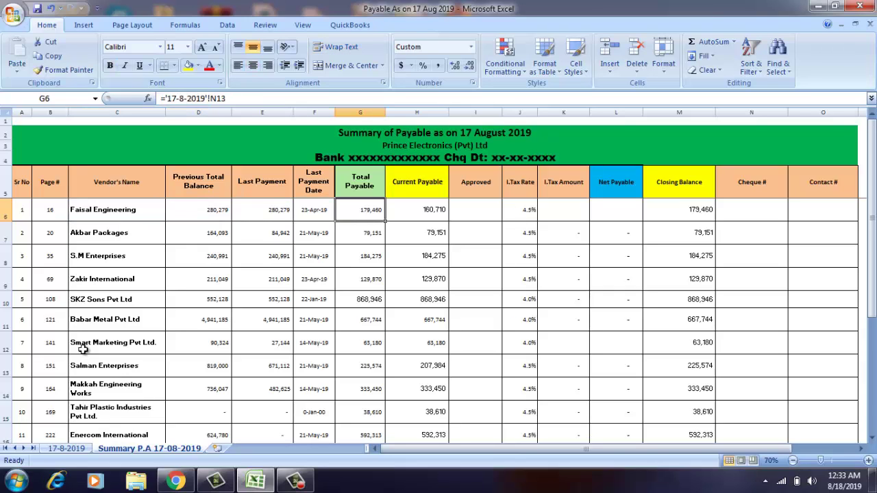
pyautogui.press('Right')
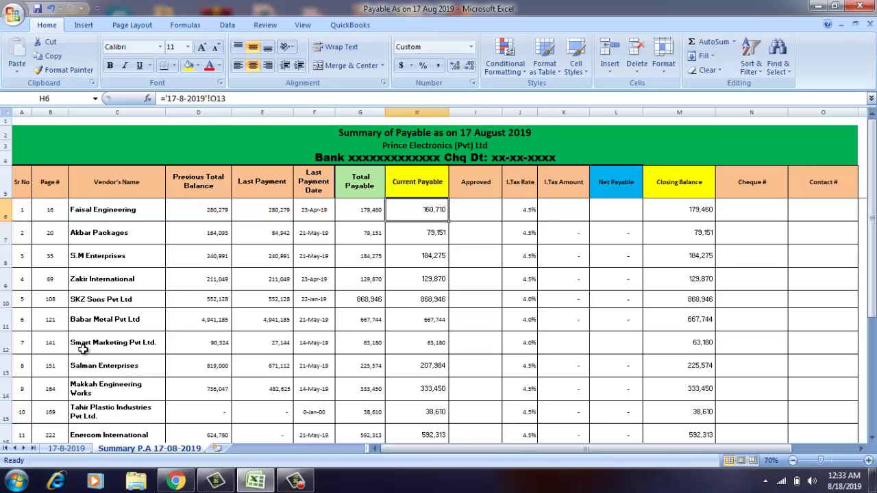
# Go through the vendors' linked amounts in the Total Payable column and view its total formula in G19
pyautogui.press('Left')
pyautogui.press('Down')
pyautogui.press('Down')
pyautogui.press('Down')
pyautogui.press('Down')
pyautogui.press('Down')
pyautogui.press('Down')
pyautogui.press('Down')
pyautogui.press('Down')
pyautogui.press('Down')
pyautogui.press('Down')
pyautogui.press('Down')
pyautogui.press('Down')
pyautogui.press('Down')
pyautogui.press('Down')
pyautogui.press('Down')
pyautogui.press('Down')
pyautogui.press('Down')
pyautogui.press('Down')
pyautogui.press('Down')
pyautogui.press('Down')
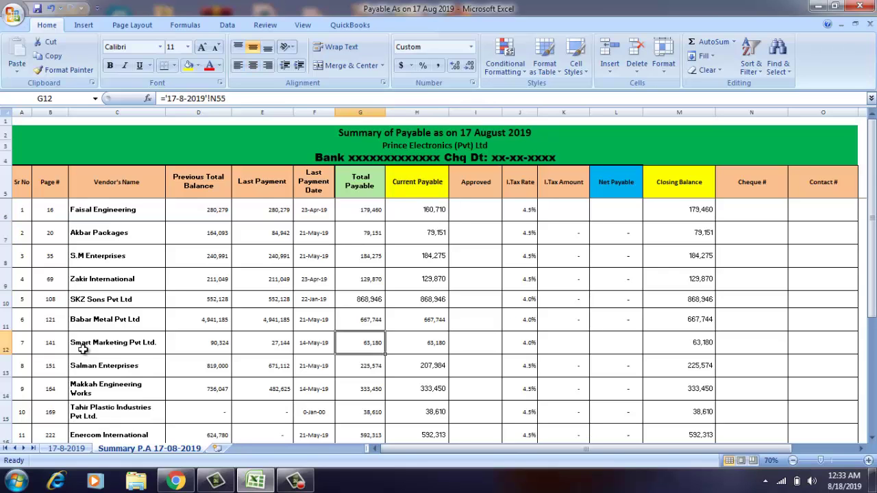
pyautogui.press('Up')
pyautogui.press('Up')
pyautogui.press('Up')
pyautogui.press('Up')
pyautogui.press('Up')
pyautogui.press('Up')
pyautogui.press('Up')
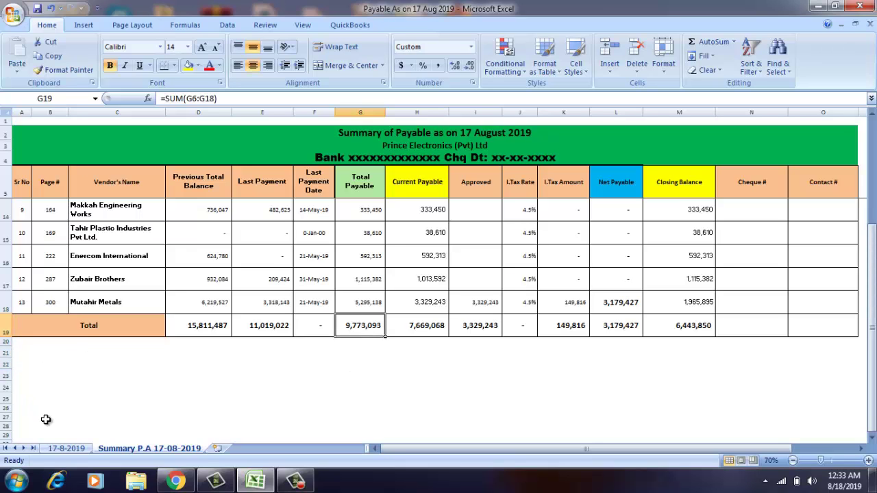
# Open the 17-8-2019 sheet and check the Payable and Current Payable Grand Totals in row 111
pyautogui.click(54, 449)
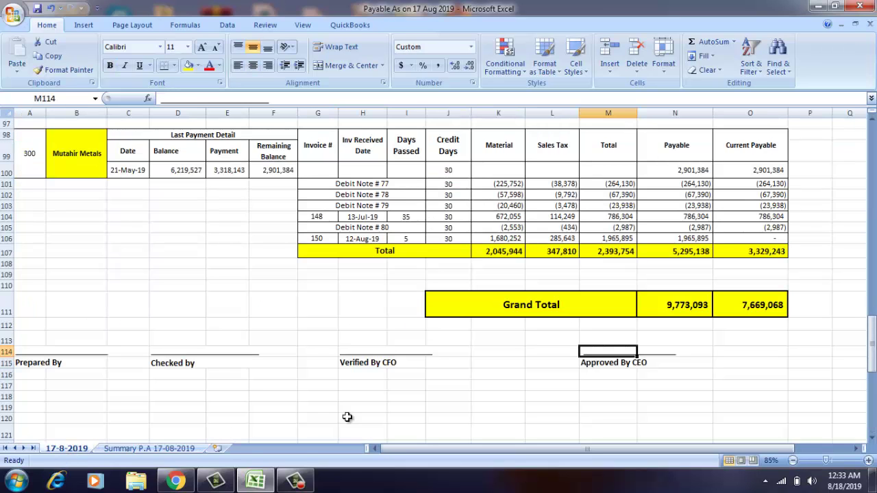
pyautogui.click(657, 312)
pyautogui.click(742, 300)
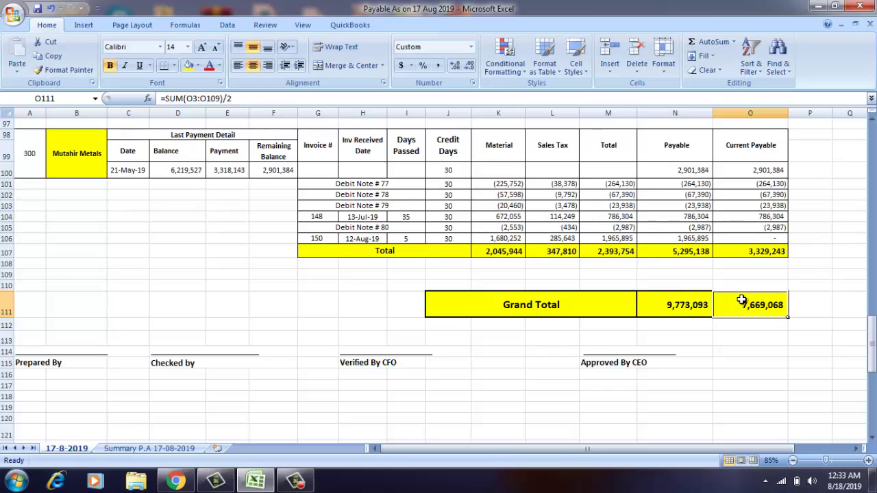
# Return to the Summary P.A 17-08-2019 sheet and compare the Total Payable total in G19 with the Grand Total
pyautogui.click(168, 450)
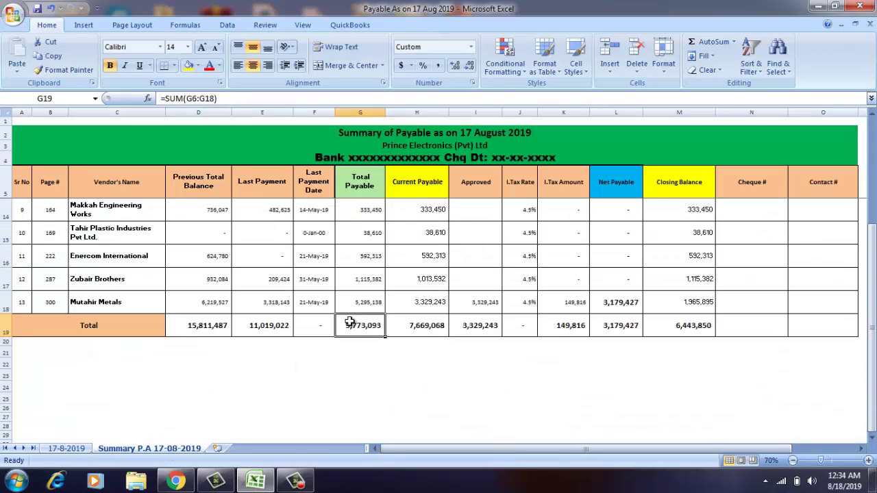
pyautogui.press('Up')
pyautogui.press('Up')
pyautogui.press('Up')
pyautogui.press('Up')
pyautogui.press('Up')
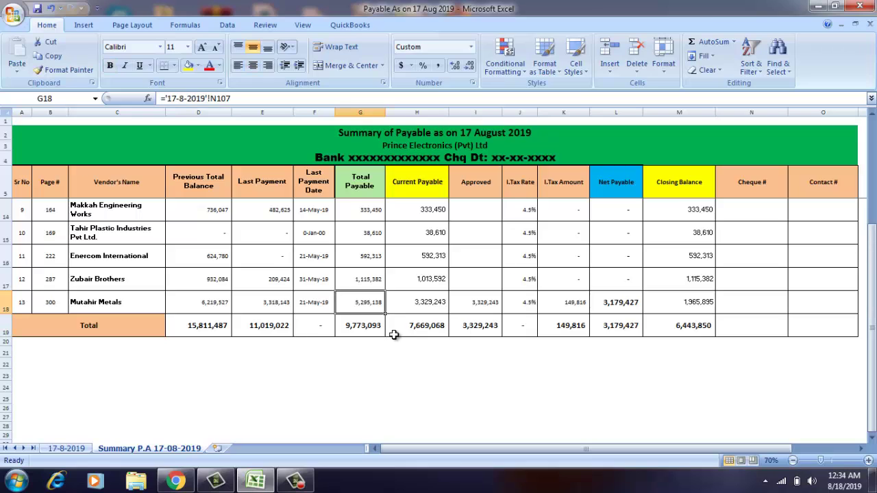
pyautogui.press('Up')
pyautogui.press('Down')
pyautogui.hotkey('ctrl', 'Down')
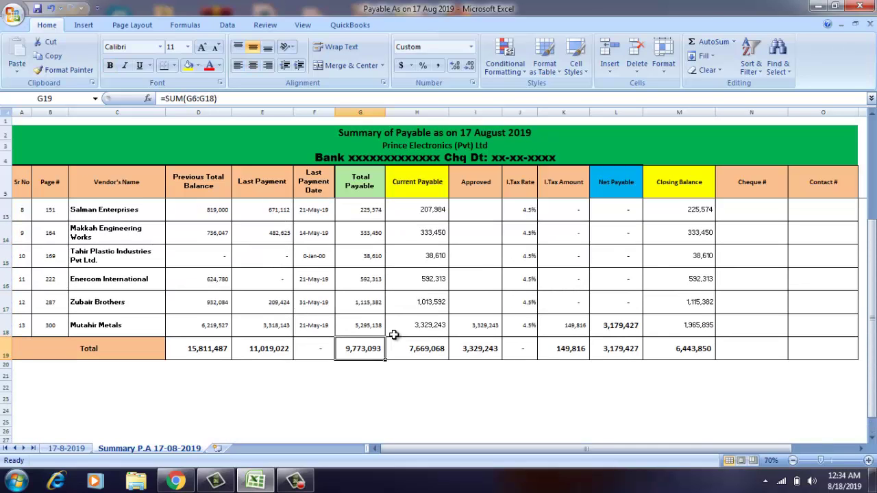
# Check the Total Payable and Current Payable total formulas in G19 and H19 of the summary
pyautogui.press('Up')
pyautogui.press('Up')
pyautogui.press('Down')
pyautogui.press('Down')
pyautogui.press('Right')
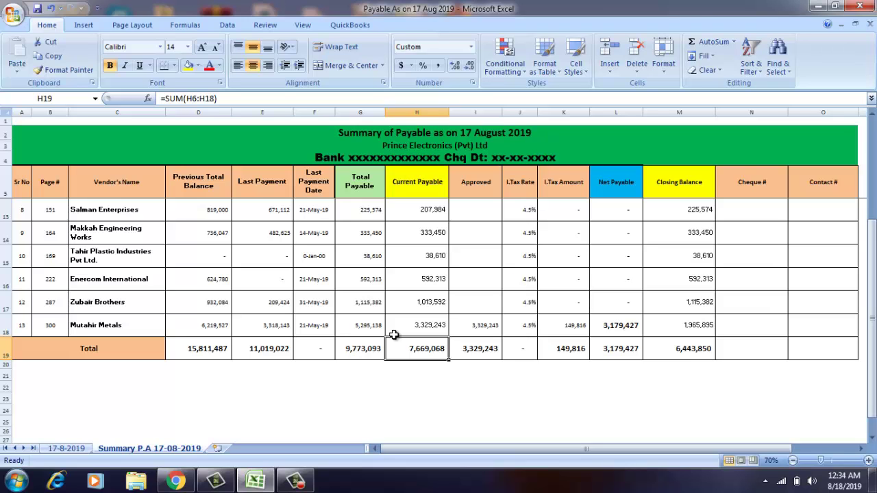
# Review the Current Payable column's links to the 17-8-2019 sheet from the total row up to Faisal Engineering in H6
pyautogui.press('Up')
pyautogui.press('Up')
pyautogui.press('Up')
pyautogui.press('Up')
pyautogui.press('Up')
pyautogui.press('Up')
pyautogui.press('Up')
pyautogui.press('Up')
pyautogui.press('Up')
pyautogui.press('Up')
pyautogui.press('Up')
pyautogui.press('Up')
pyautogui.press('Up')
pyautogui.press('Up')
pyautogui.press('Up')
pyautogui.press('Up')
pyautogui.press('Up')
pyautogui.press('Up')
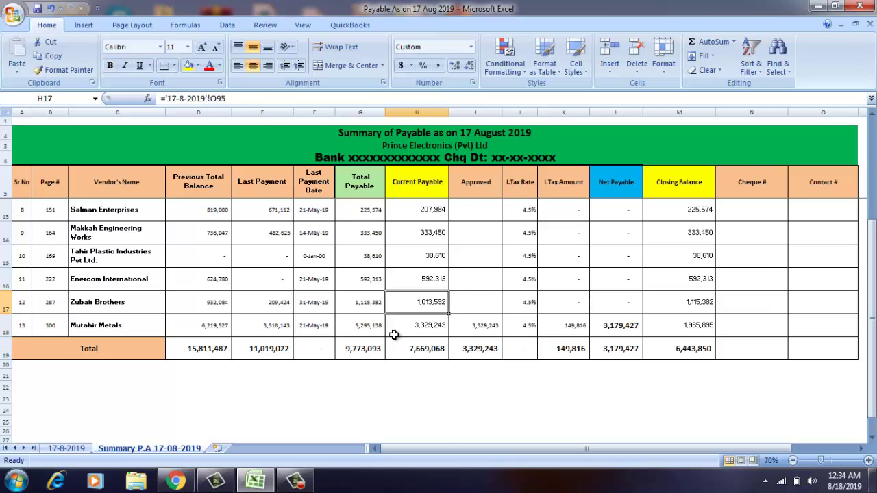
pyautogui.press('Down')
pyautogui.press('Down')
pyautogui.press('Down')
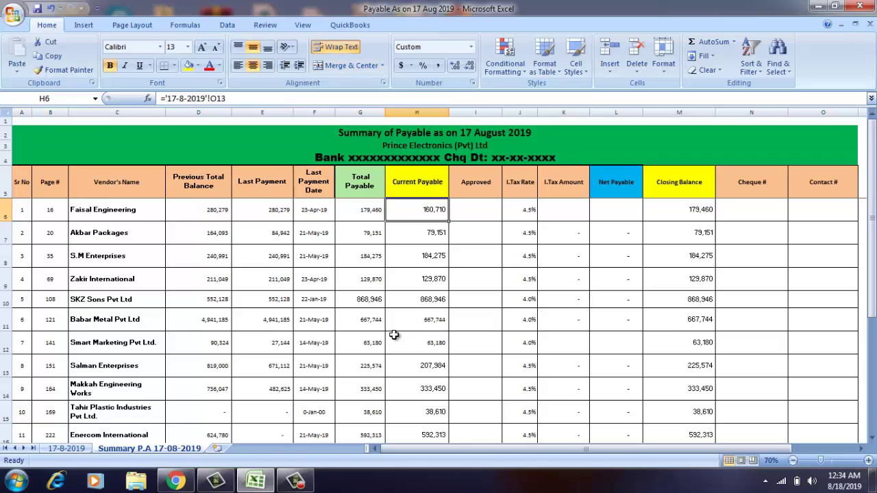
# Look over the blank Approved cells in column I, from Faisal Engineering's row down the vendor list
pyautogui.press('Right')
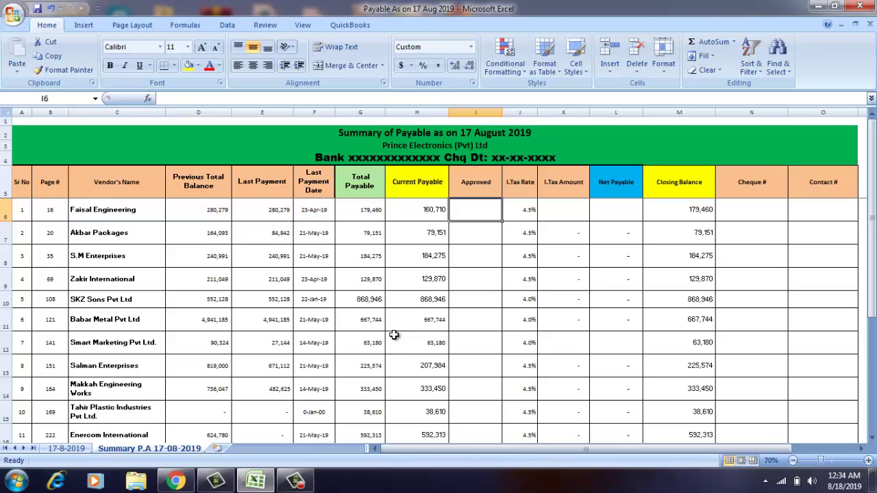
pyautogui.press('Down')
pyautogui.press('Down')
pyautogui.press('Down')
pyautogui.press('Down')
pyautogui.press('Down')
pyautogui.press('Down')
pyautogui.press('Down')
pyautogui.press('Down')
pyautogui.press('Up')
pyautogui.press('Up')
pyautogui.press('Up')
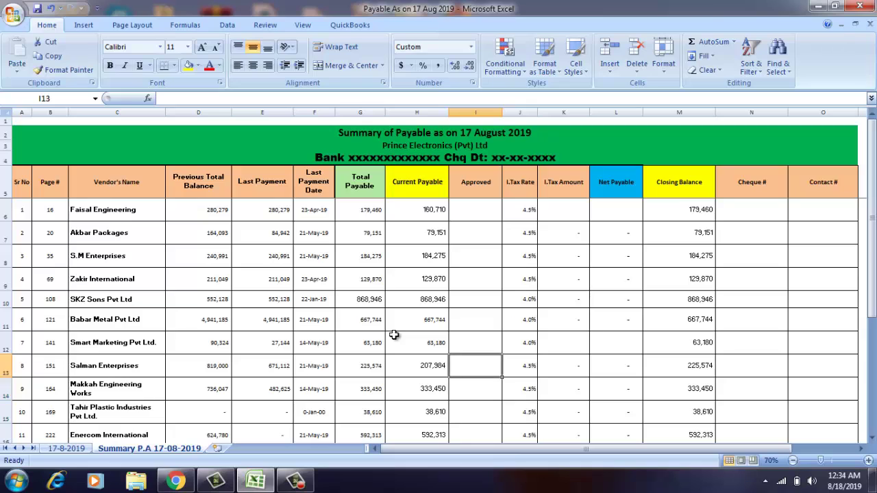
# Examine Babar Metal Pvt Ltd's summary row 11 between its Sr No and Approved cells
pyautogui.press('Left')
pyautogui.press('Left')
pyautogui.press('Left')
pyautogui.press('Left')
pyautogui.press('Left')
pyautogui.press('Left')
pyautogui.press('Left')
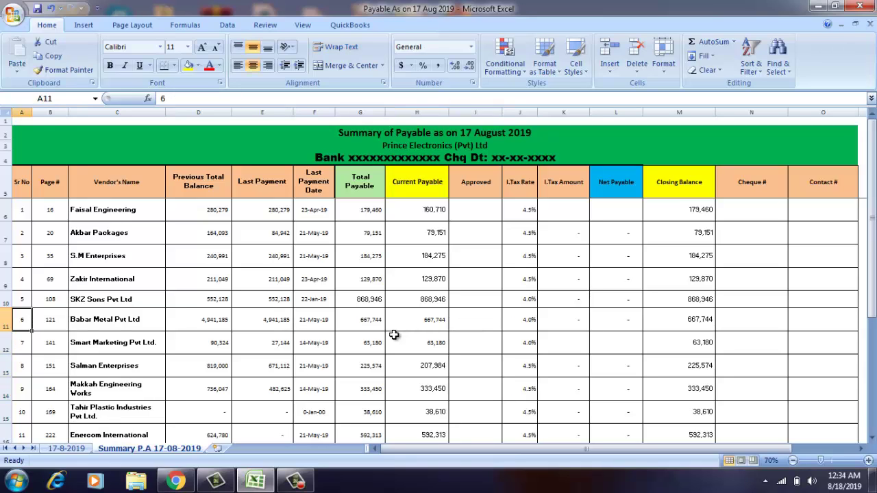
pyautogui.press('Right')
pyautogui.press('Right')
pyautogui.press('Right')
pyautogui.press('Right')
pyautogui.press('Right')
pyautogui.press('Right')
pyautogui.press('Right')
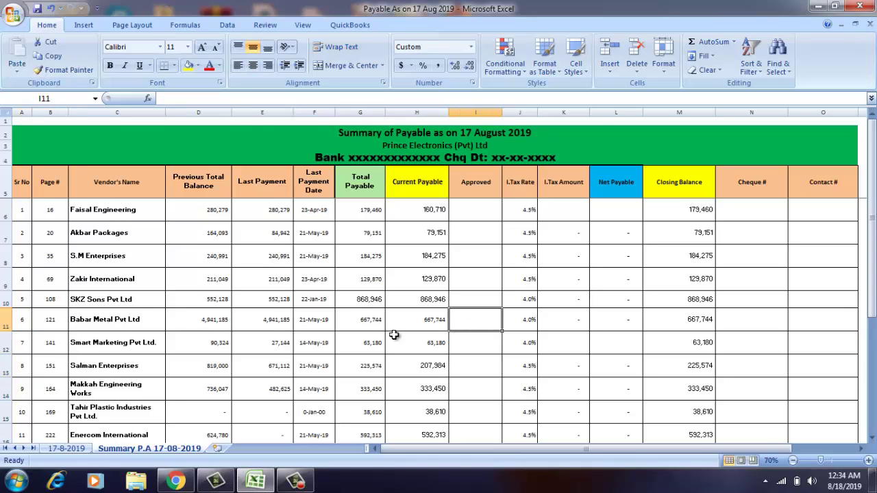
# Check the I.Tax Rate entries of SKZ Sons Pvt Ltd and Babar Metal Pvt Ltd, J10 and J11
pyautogui.press('Up')
pyautogui.press('Right')
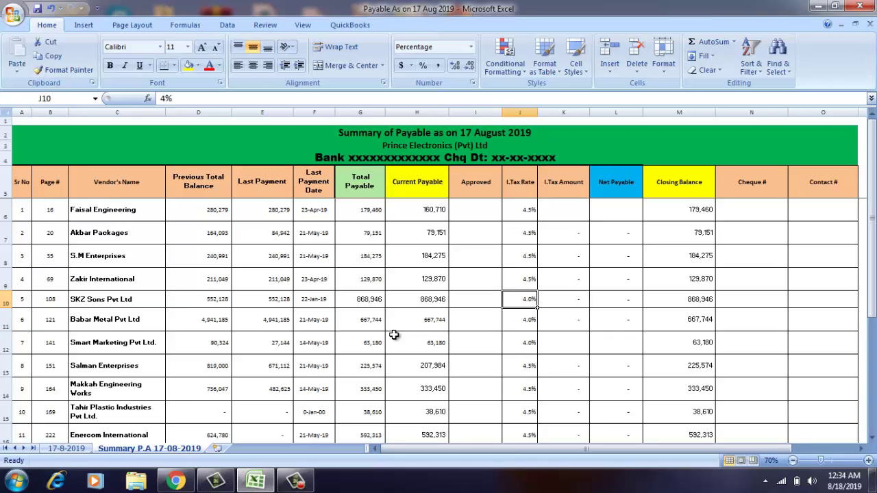
pyautogui.press('Down')
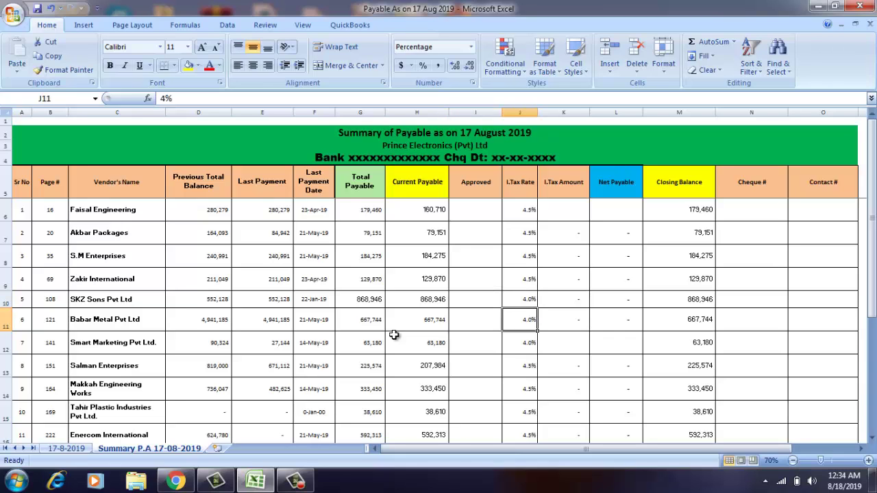
# Trace Babar Metal Pvt Ltd's row from the I.Tax Rate back to its Page # in B11
pyautogui.press('Left')
pyautogui.press('Left')
pyautogui.press('Left')
pyautogui.press('Left')
pyautogui.press('Left')
pyautogui.press('Left')
pyautogui.press('Left')
pyautogui.press('Left')
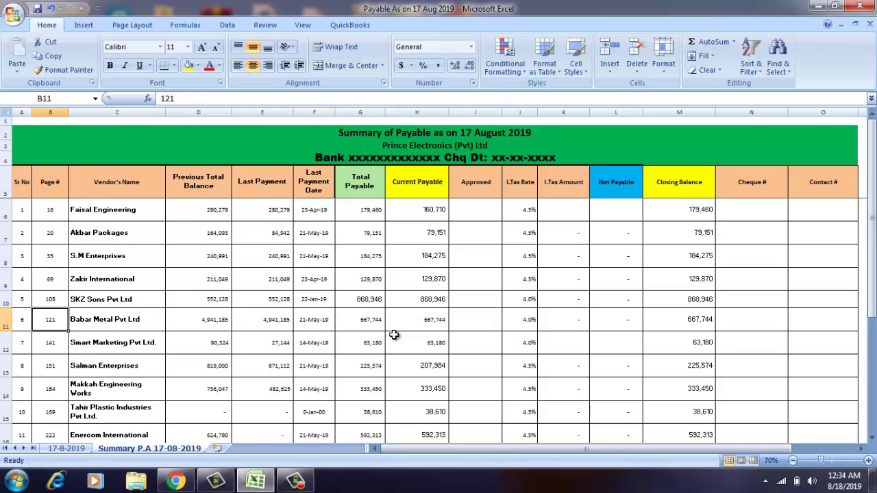
# Look over the I.Tax Rate entries in column J, from Babar Metal Pvt Ltd's row up to Faisal Engineering's
pyautogui.press('Right')
pyautogui.press('Right')
pyautogui.press('Right')
pyautogui.press('Right')
pyautogui.press('Right')
pyautogui.press('Right')
pyautogui.press('Right')
pyautogui.press('Right')
pyautogui.press('Up')
pyautogui.press('Up')
pyautogui.press('Up')
pyautogui.press('Up')
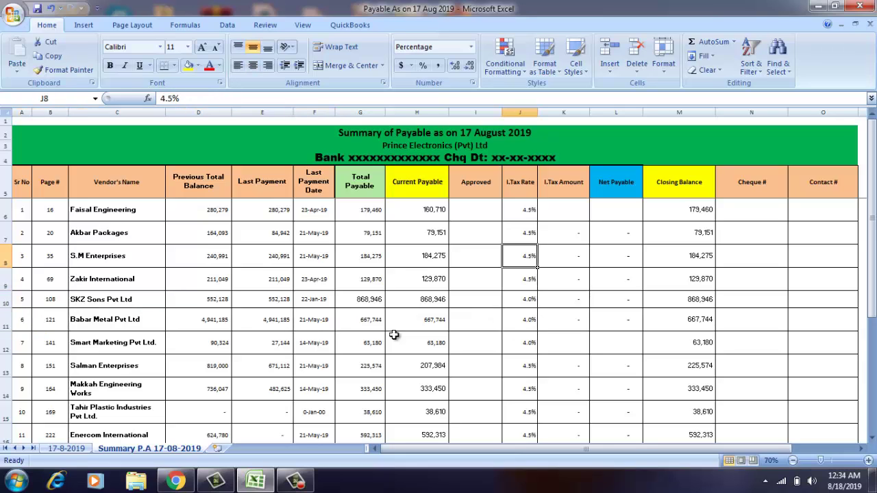
pyautogui.press('Up')
pyautogui.press('Up')
pyautogui.press('Down')
pyautogui.press('Down')
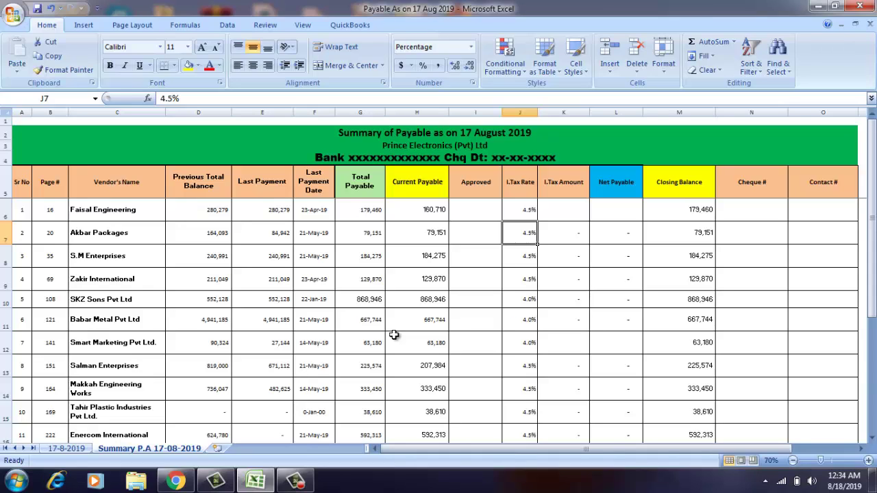
# Enter 120000 as Faisal Engineering's Approved amount in I6
pyautogui.press('Left')
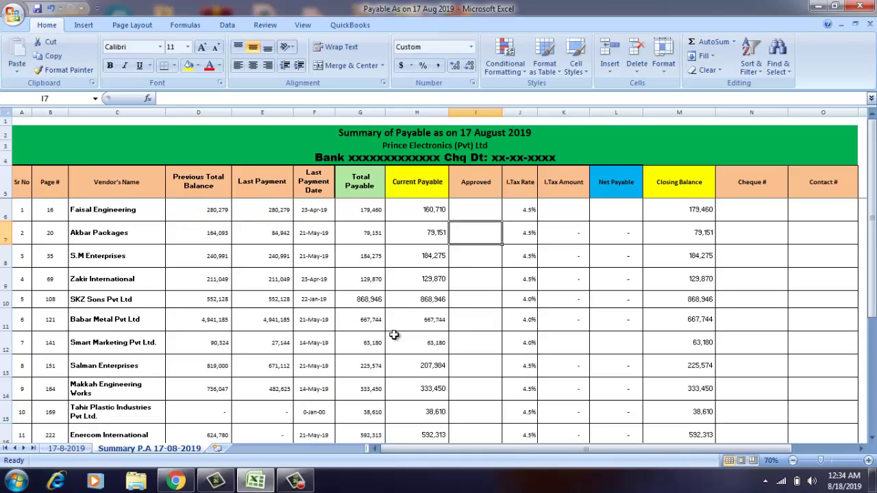
pyautogui.press('Down')
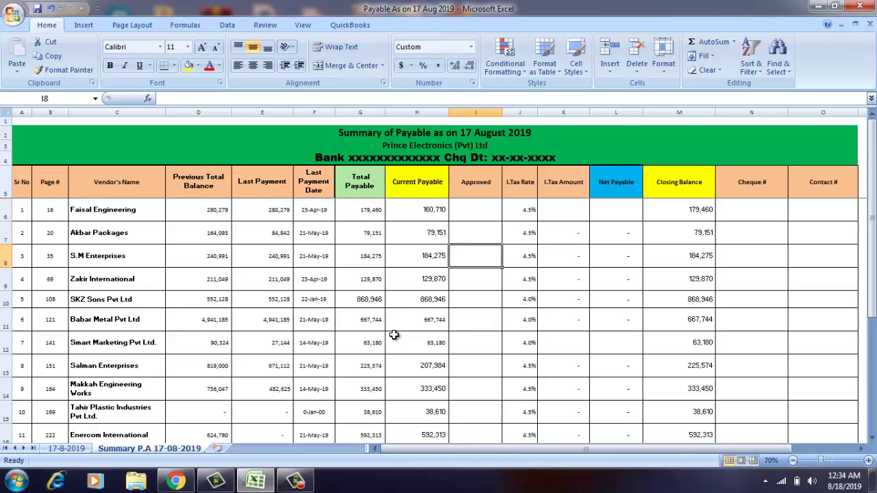
pyautogui.press('Right')
pyautogui.press('Left')
pyautogui.press('Up')
pyautogui.press('Up')
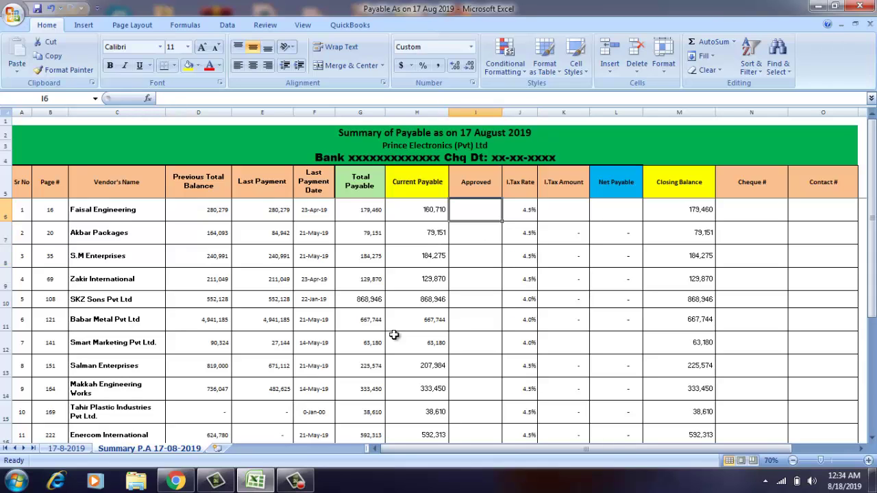
pyautogui.press('Left')
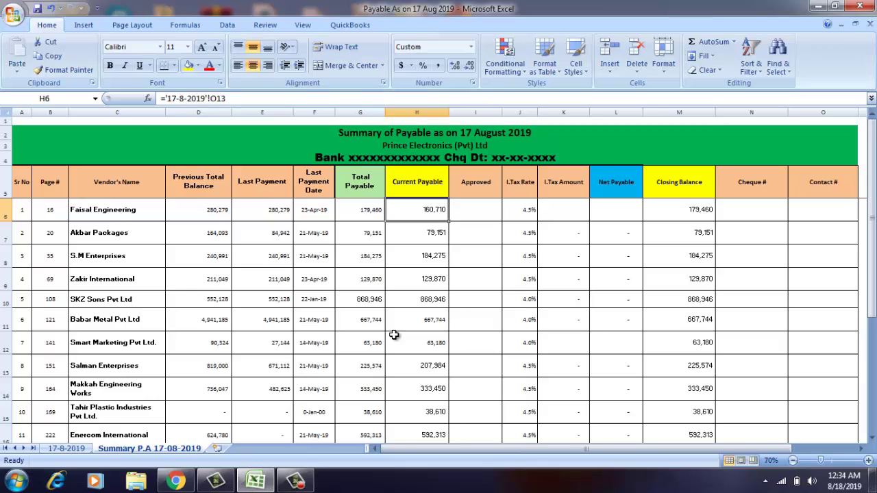
pyautogui.press('Right')
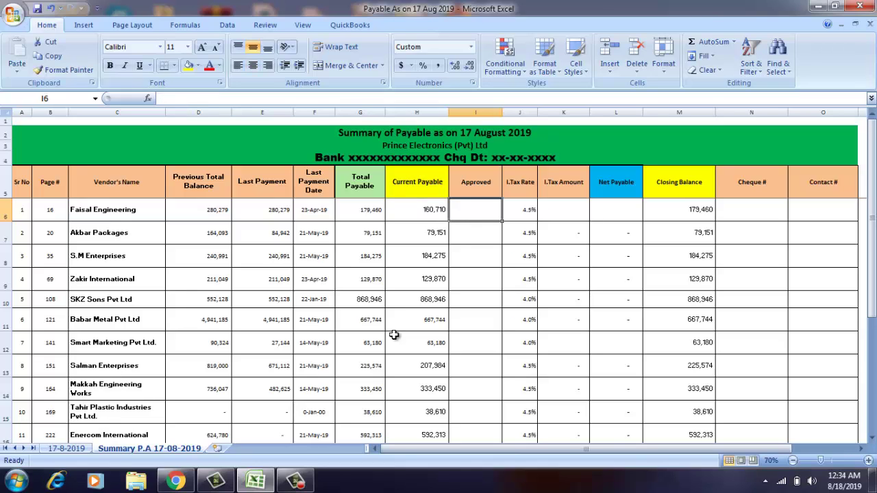
pyautogui.write('12')
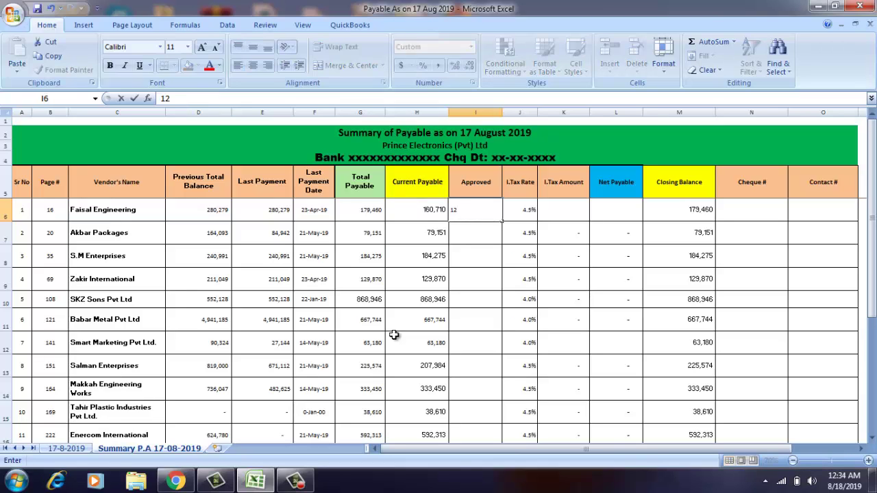
pyautogui.write('0000')
pyautogui.press('Return')
# Calculate Faisal Engineering's I.Tax Amount in K6 with the formula =I6*J6
pyautogui.press('Up')
pyautogui.press('Right')
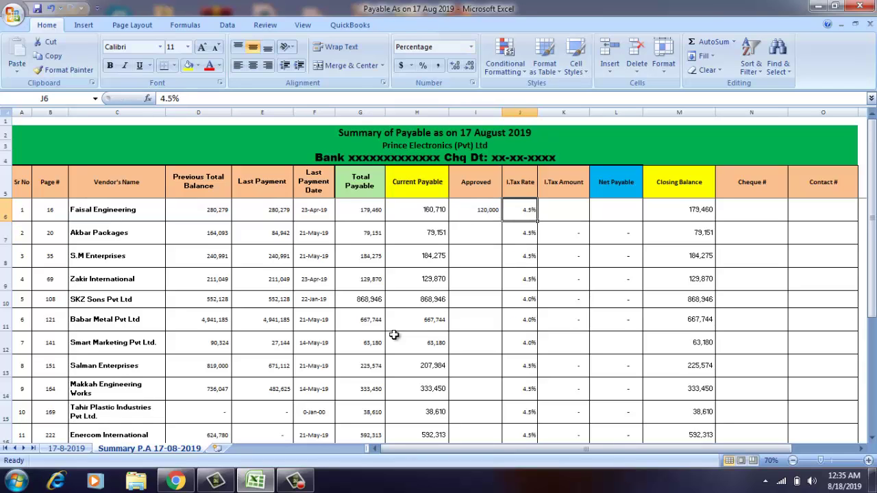
pyautogui.press('Right')
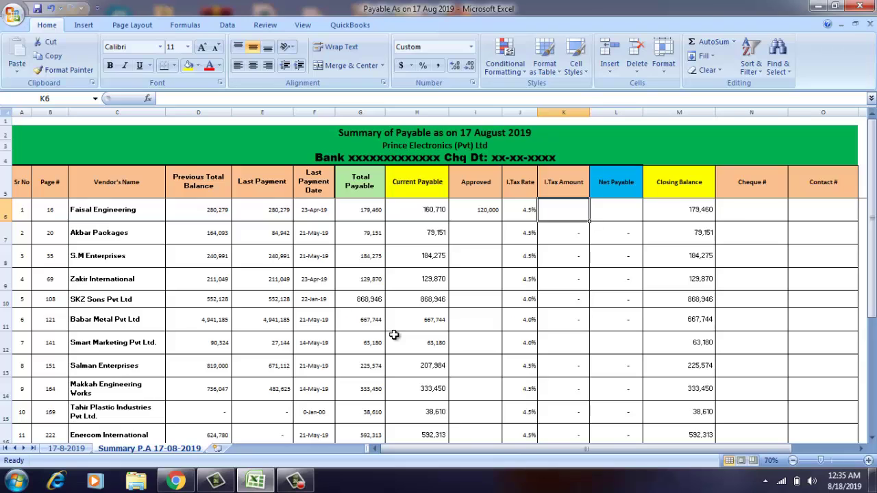
pyautogui.write('=')
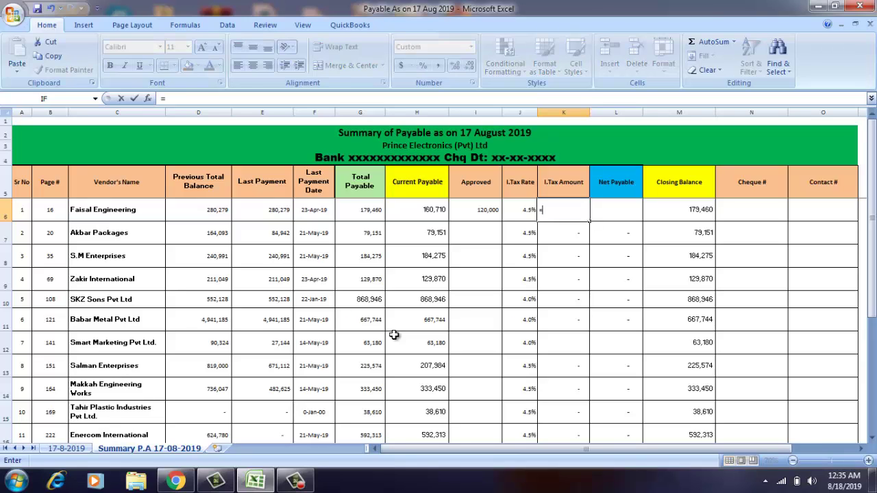
pyautogui.press('Left')
pyautogui.press('Left')
pyautogui.write('*')
pyautogui.press('Left')
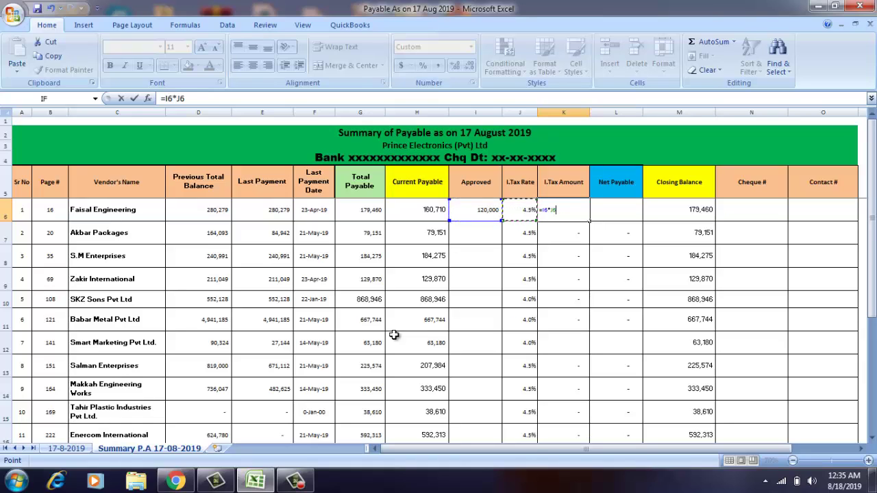
pyautogui.press('Return')
pyautogui.press('Up')
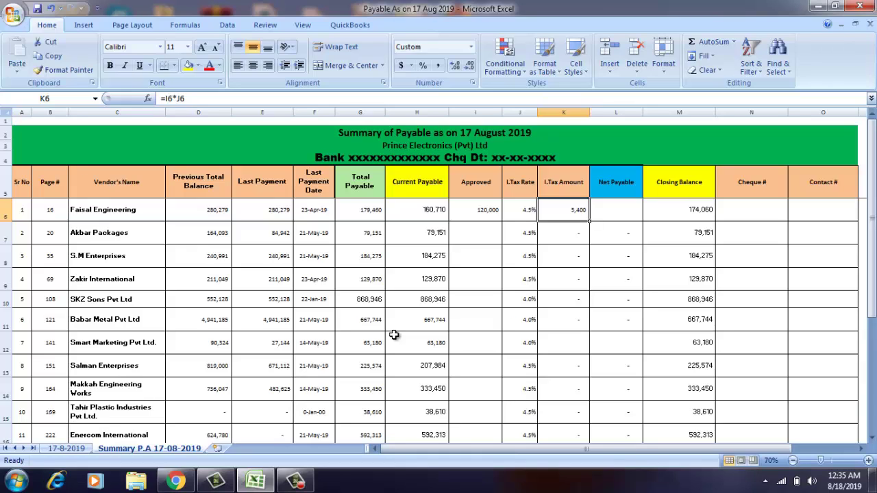
# Copy the I.Tax Amount formula from K6 down to K7:K17, ending at Zubair Brothers' row
pyautogui.press('Down')
pyautogui.press('Up')
pyautogui.hotkey('ctrl', 'c')
pyautogui.press('Down')
pyautogui.hotkey('shift', 'Down')
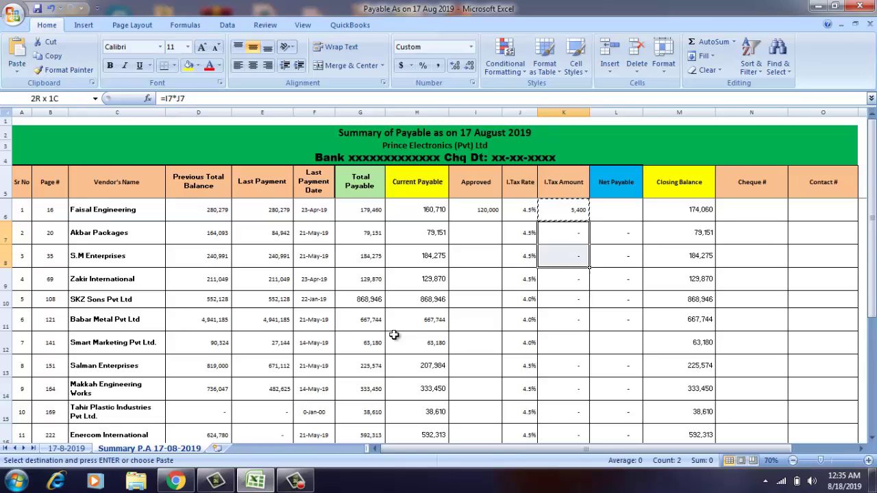
pyautogui.hotkey('shift', 'Down')
pyautogui.hotkey('shift', 'Down')
pyautogui.hotkey('shift', 'Down')
pyautogui.hotkey('shift', 'Down')
pyautogui.hotkey('shift', 'Down')
pyautogui.hotkey('shift', 'Down')
pyautogui.hotkey('shift', 'Down')
pyautogui.hotkey('shift', 'Down')
pyautogui.hotkey('shift', 'Down')
pyautogui.hotkey('shift', 'Down')
pyautogui.hotkey('shift', 'Down')
pyautogui.hotkey('shift', 'Down')
pyautogui.hotkey('shift', 'Down')
pyautogui.hotkey('shift', 'Down')
pyautogui.hotkey('shift', 'Down')
pyautogui.hotkey('shift', 'Up')
pyautogui.hotkey('shift', 'Up')
pyautogui.hotkey('shift', 'Up')
pyautogui.hotkey('shift', 'Up')
pyautogui.hotkey('shift', 'Up')
pyautogui.hotkey('shift', 'Up')
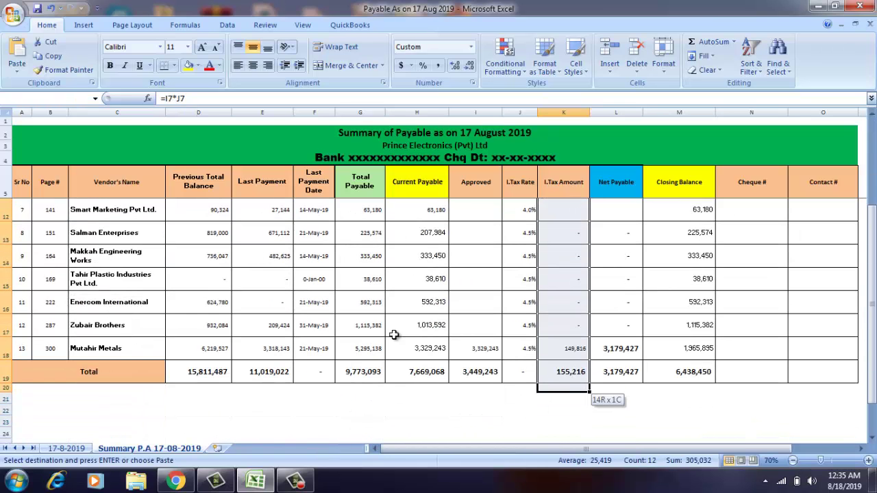
pyautogui.press('Return')
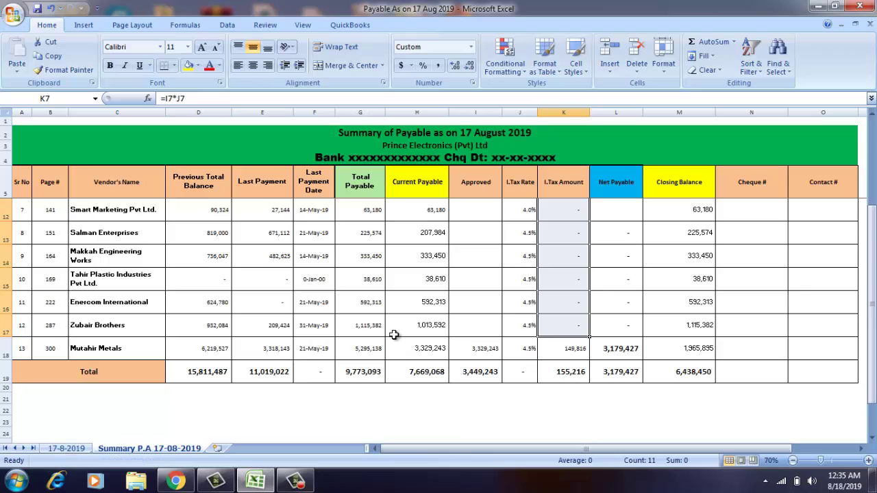
# Calculate Faisal Engineering's Net Payable in L6 with the formula =I6-K6
pyautogui.press('Down')
pyautogui.press('Up')
pyautogui.press('Up')
pyautogui.press('Up')
pyautogui.press('Up')
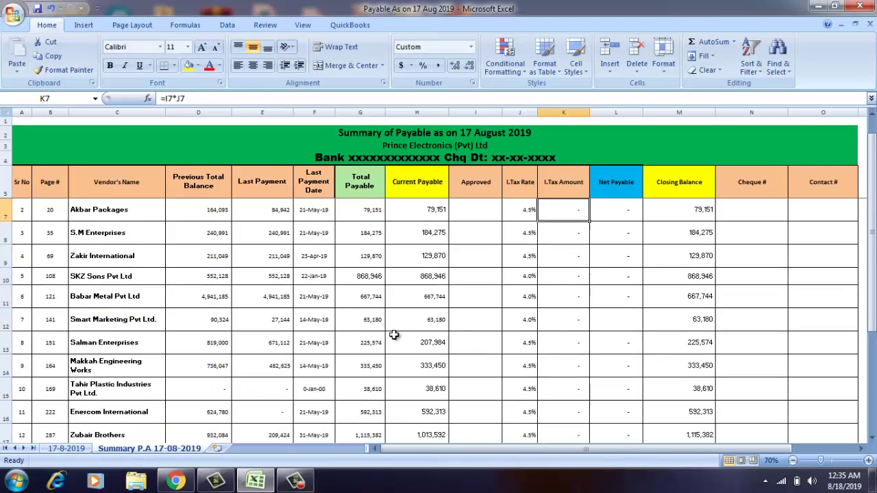
pyautogui.press('Down')
pyautogui.press('Down')
pyautogui.press('Right')
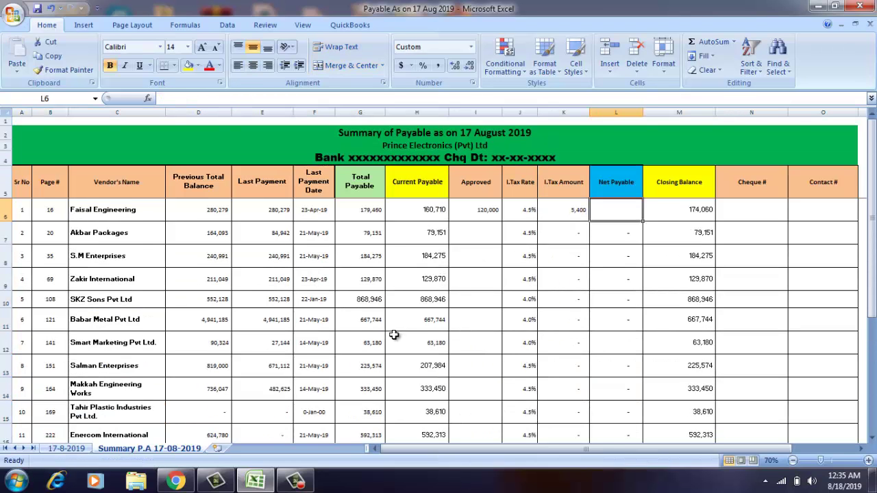
pyautogui.write('=')
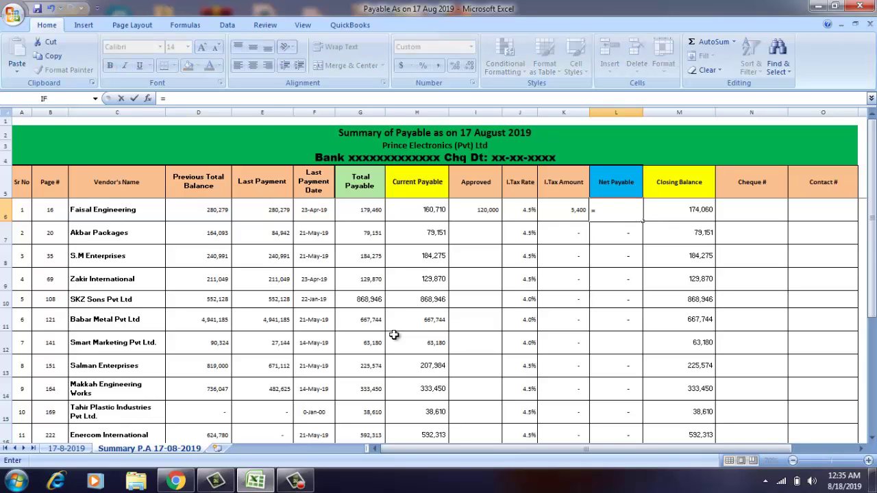
pyautogui.press('Left')
pyautogui.press('Left')
pyautogui.press('Left')
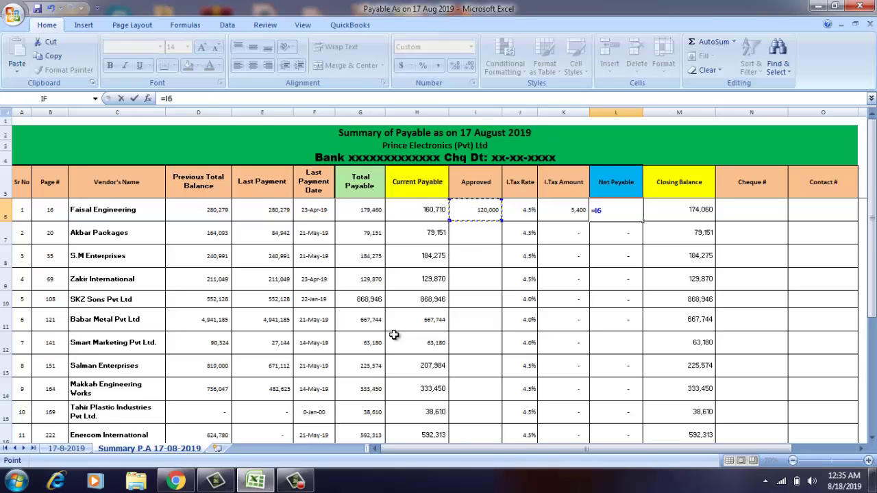
pyautogui.write('-')
pyautogui.press('Left')
pyautogui.press('Return')
pyautogui.press('Up')
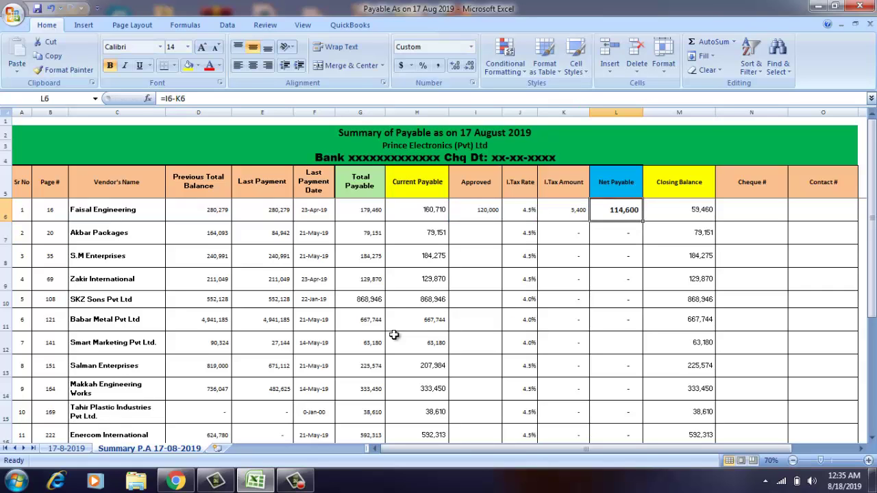
# Check the combined sum of Faisal Engineering's I.Tax Amount and Net Payable, K6:L6
pyautogui.press('Left')
pyautogui.hotkey('shift', 'Right')
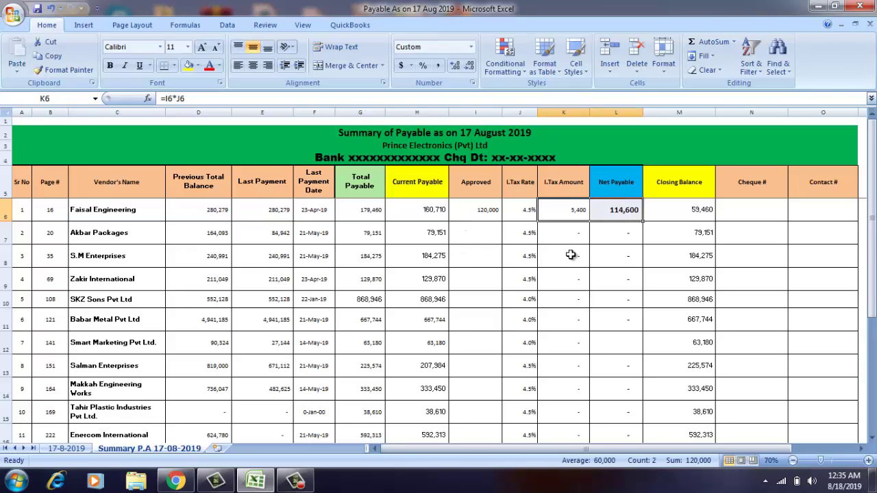
pyautogui.click(608, 214)
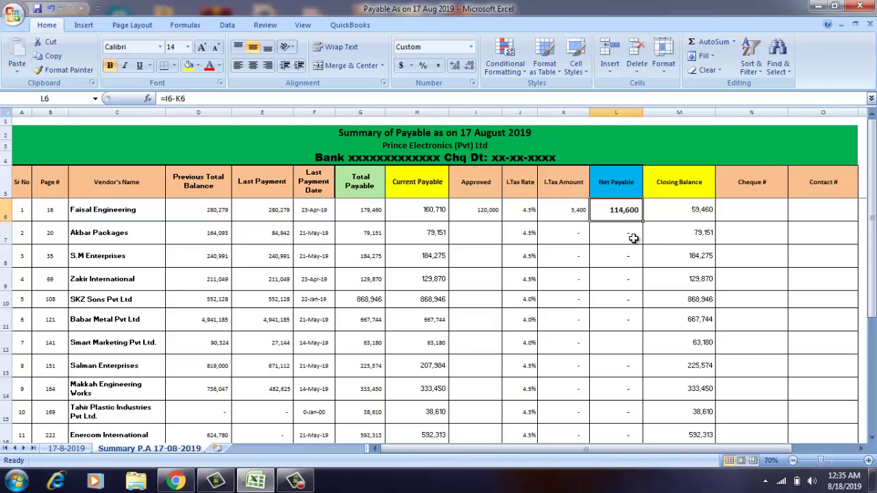
# Look over Faisal Engineering's Cheque # cell and the Contact # cells down to Smart Marketing Pvt Ltd's row
pyautogui.click(753, 210)
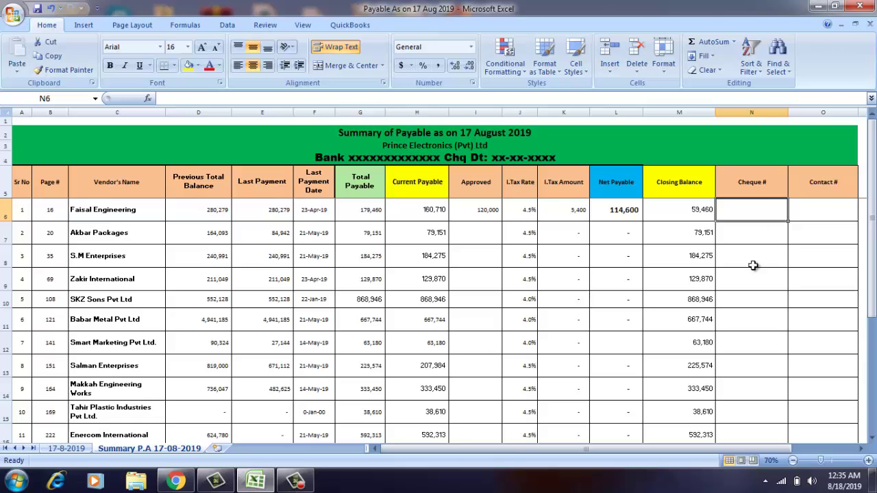
pyautogui.click(813, 212)
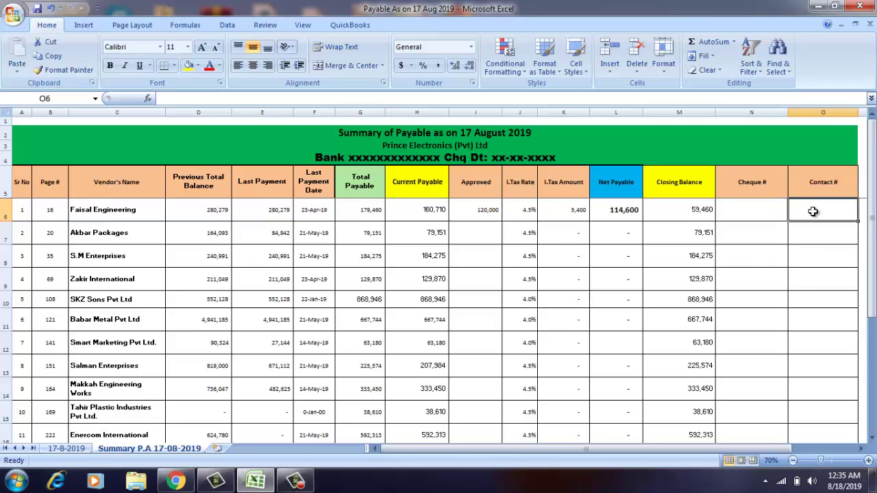
pyautogui.click(808, 232)
pyautogui.click(810, 273)
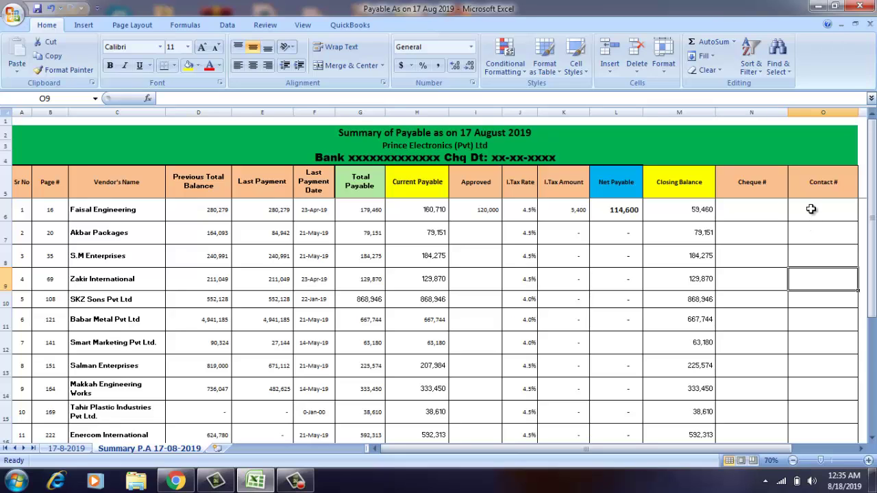
pyautogui.click(810, 209)
pyautogui.click(809, 257)
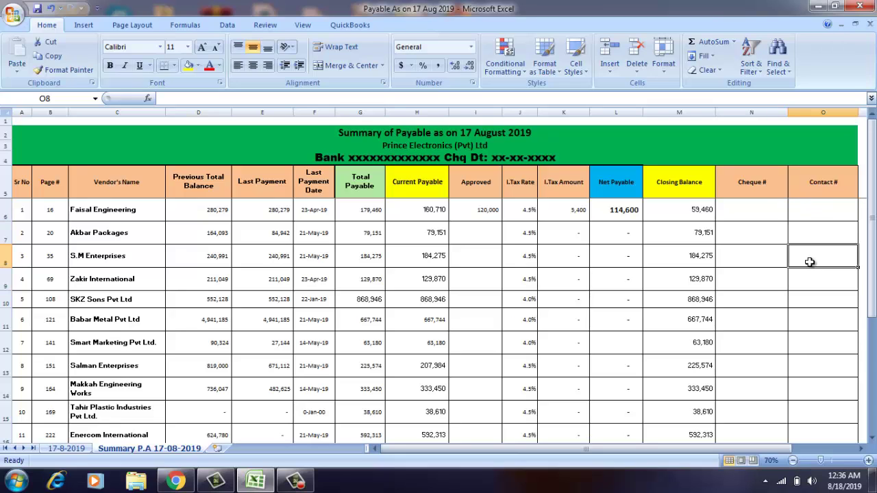
pyautogui.click(809, 296)
pyautogui.click(816, 336)
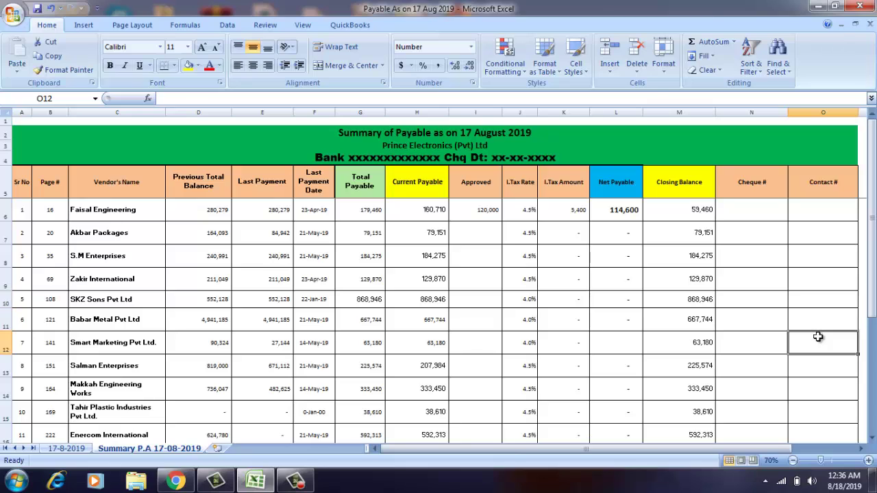
# Set Akbar Packages' Approved amount in I7 to its Current Payable with =H7, and check its I.Tax Amount in K7
pyautogui.click(566, 216)
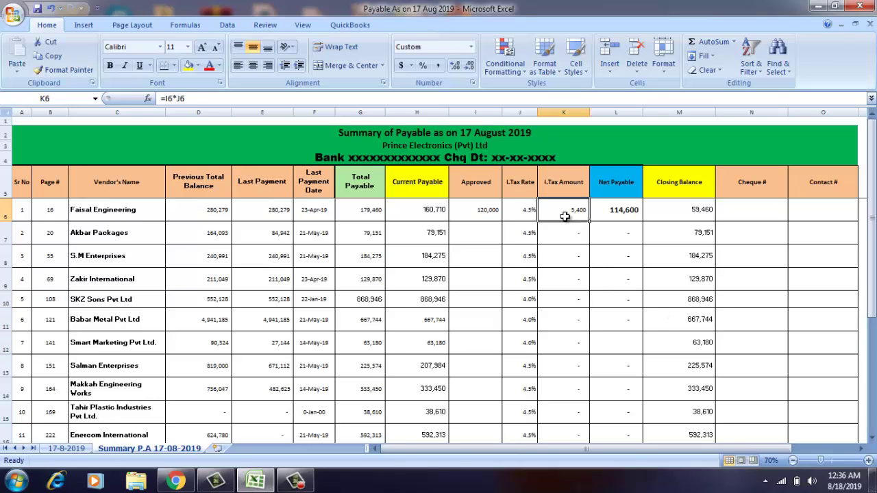
pyautogui.click(484, 236)
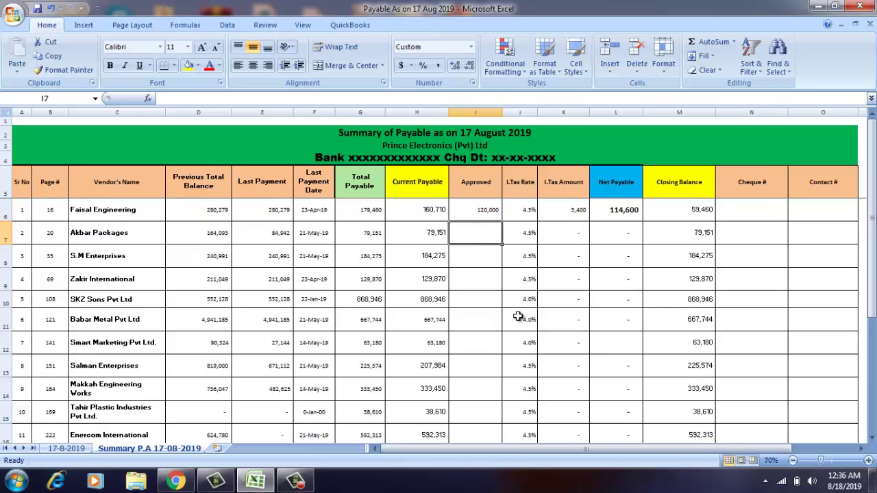
pyautogui.press('Left')
pyautogui.press('Left')
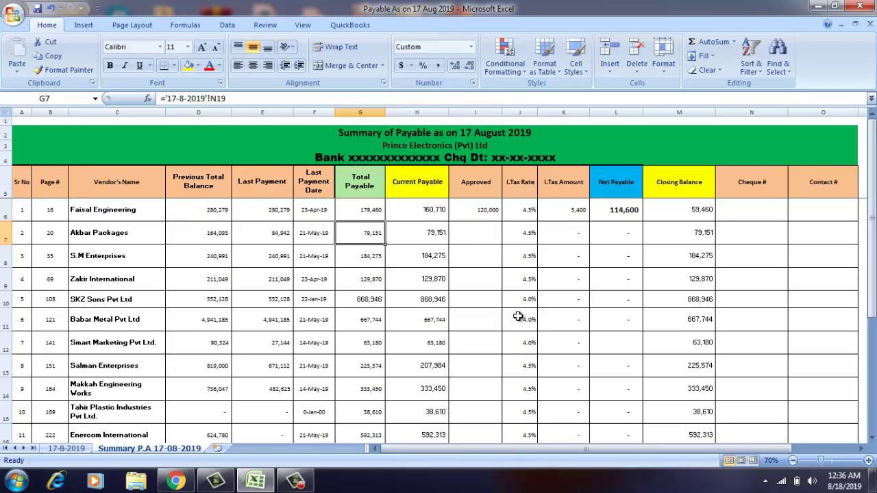
pyautogui.press('Right')
pyautogui.press('Right')
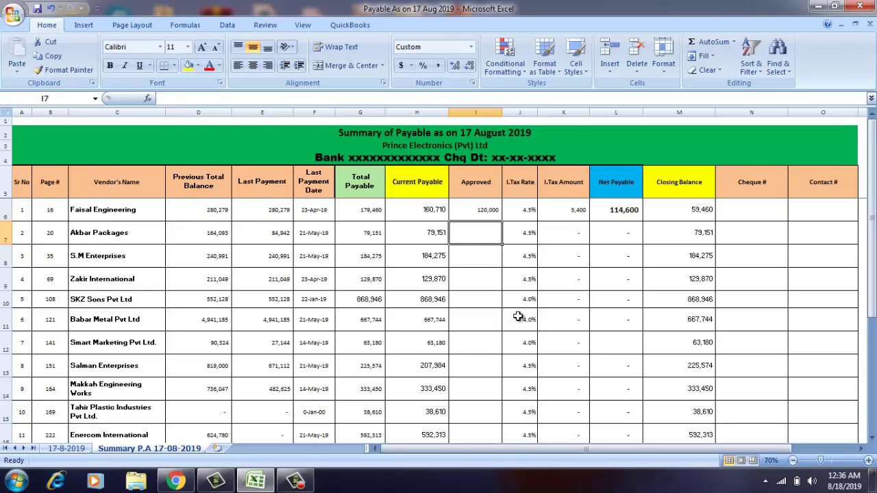
pyautogui.press('Left')
pyautogui.press('Right')
pyautogui.write('=')
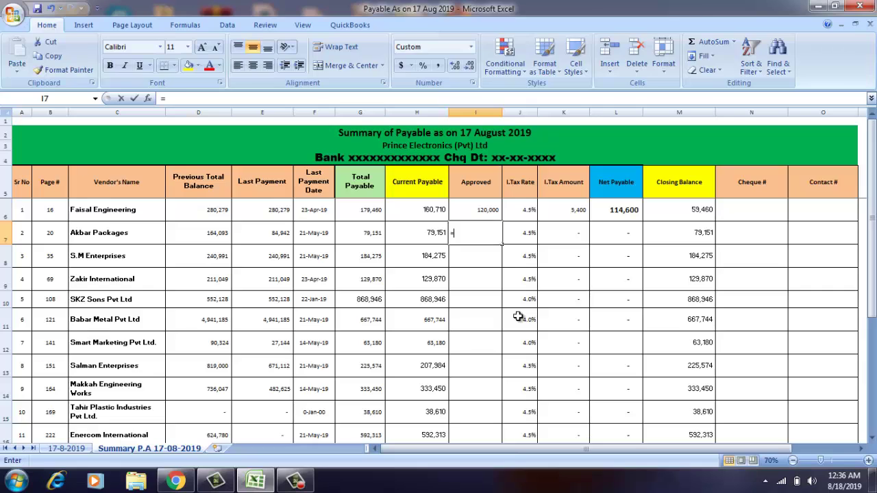
pyautogui.press('Left')
pyautogui.press('Return')
pyautogui.press('Up')
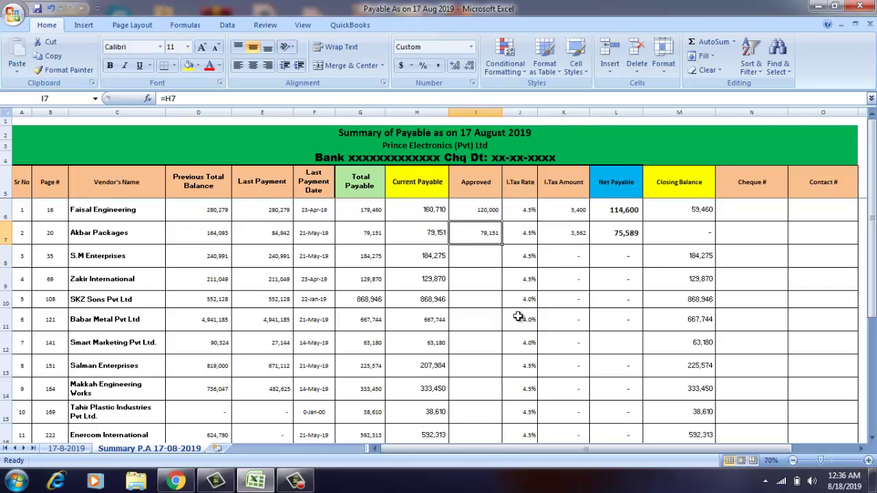
pyautogui.press('Right')
pyautogui.press('Right')
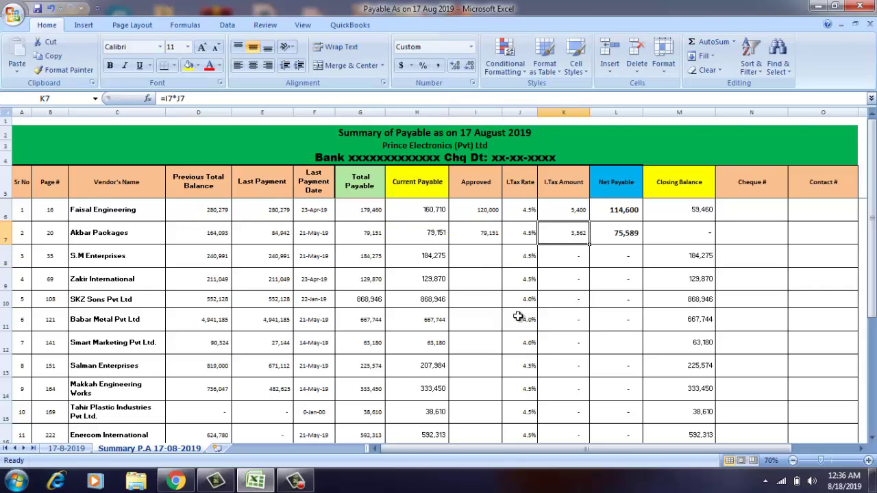
# Set S.M Enterprises' Approved amount in I8 to 150,000 and check its Net Payable in L8
pyautogui.press('Right')
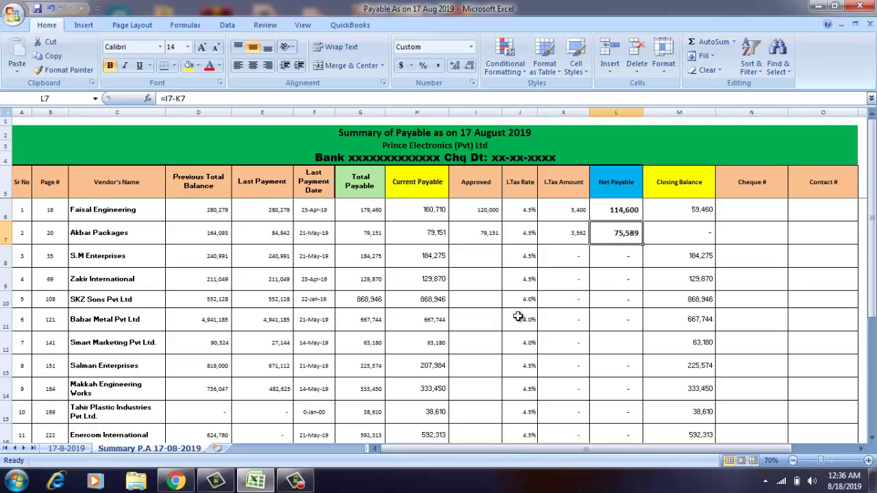
pyautogui.press('Down')
pyautogui.press('Left')
pyautogui.press('Left')
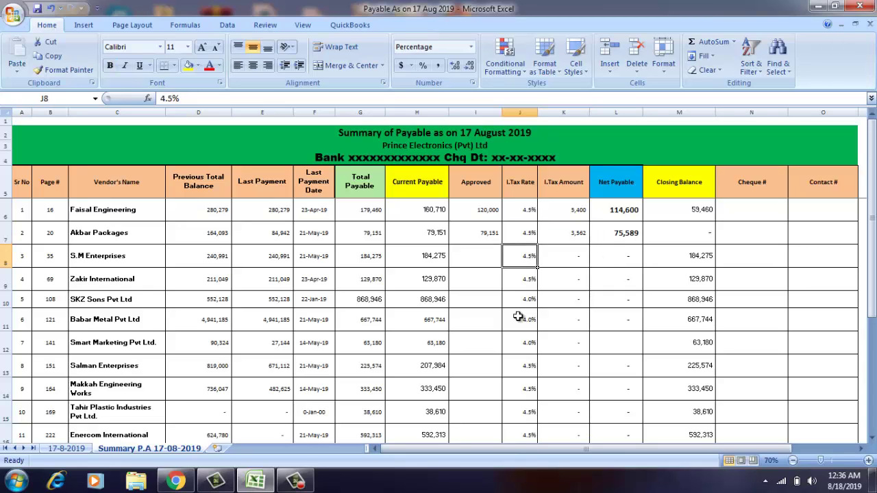
pyautogui.press('Left')
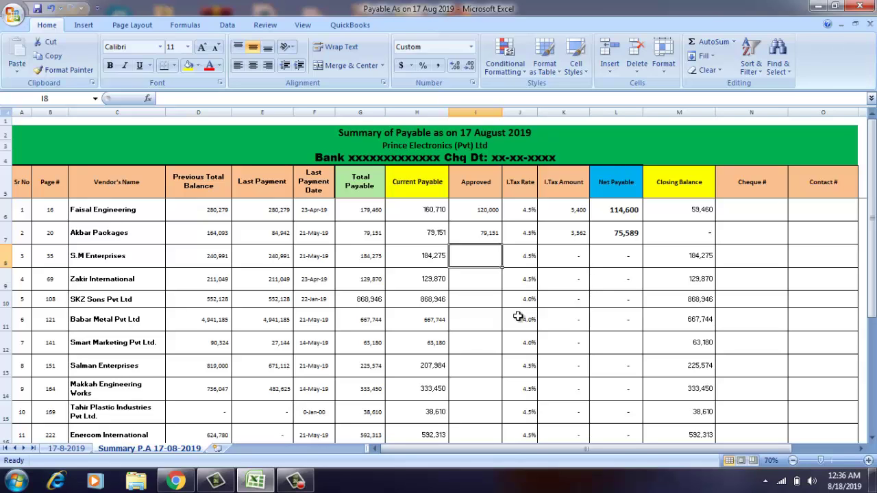
pyautogui.write('1')
pyautogui.write('50,000')
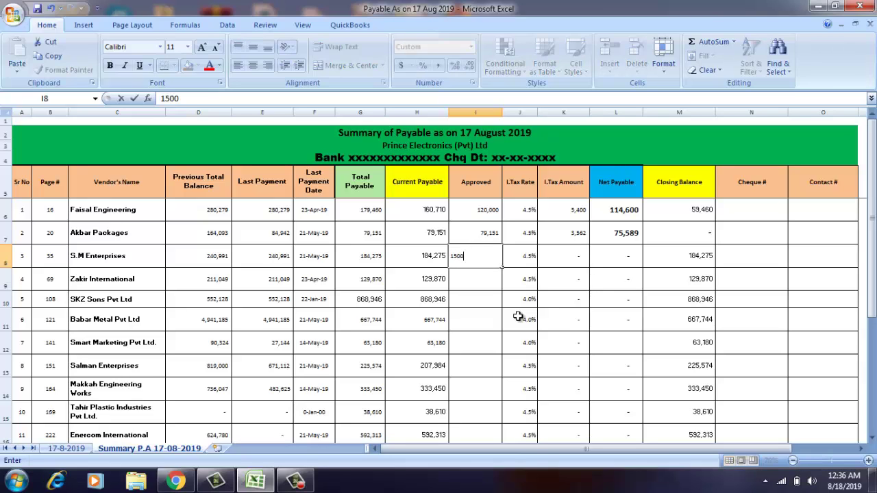
pyautogui.press('Return')
pyautogui.press('Up')
pyautogui.press('Right')
pyautogui.press('Right')
pyautogui.press('Right')
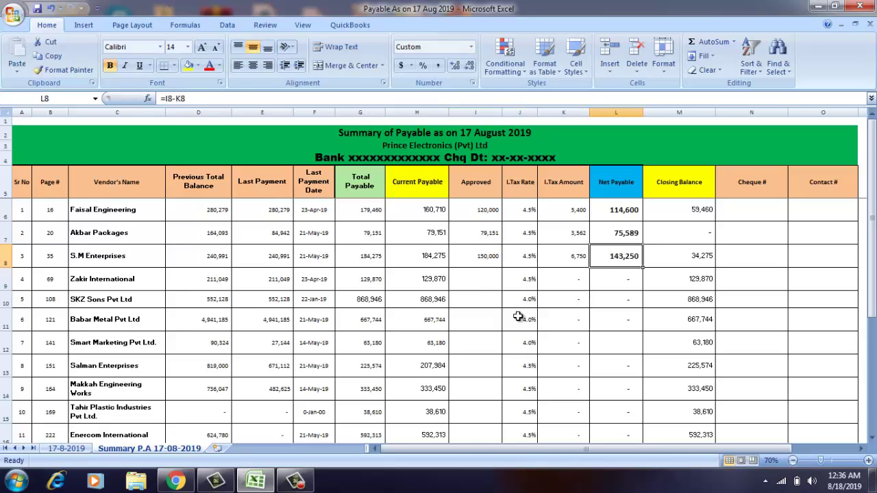
# Clear Mutahir Metals' Approved amount in I18
pyautogui.press('Down')
pyautogui.press('Left')
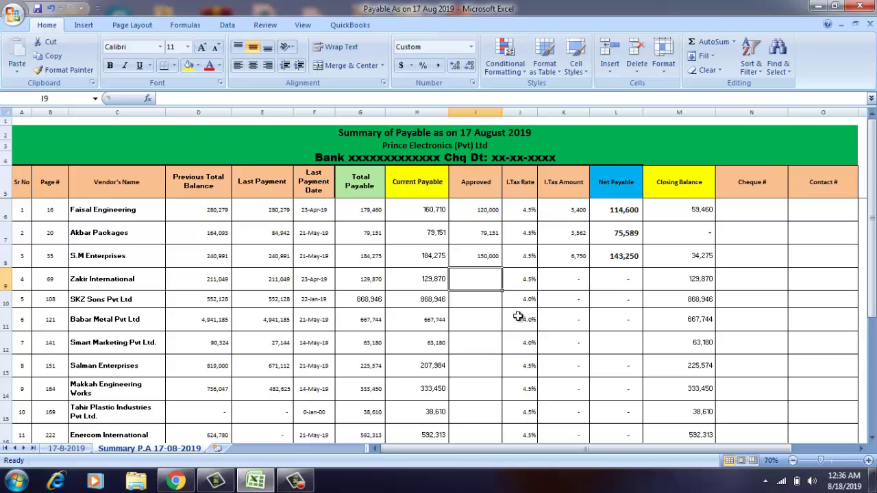
pyautogui.press('Down')
pyautogui.press('Down')
pyautogui.press('Down')
pyautogui.press('Down')
pyautogui.press('Down')
pyautogui.press('Down')
pyautogui.press('Down')
pyautogui.press('Down')
pyautogui.press('Up')
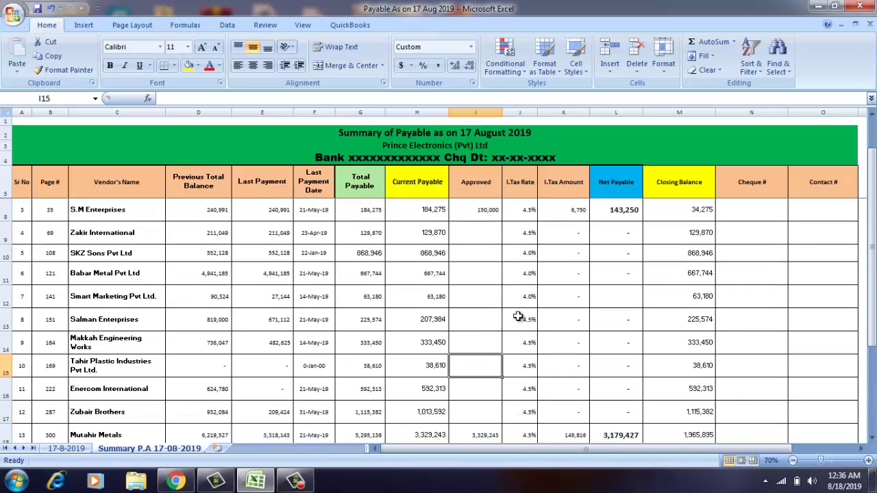
pyautogui.press('Up')
pyautogui.press('Down')
pyautogui.press('Down')
pyautogui.press('Down')
pyautogui.press('Down')
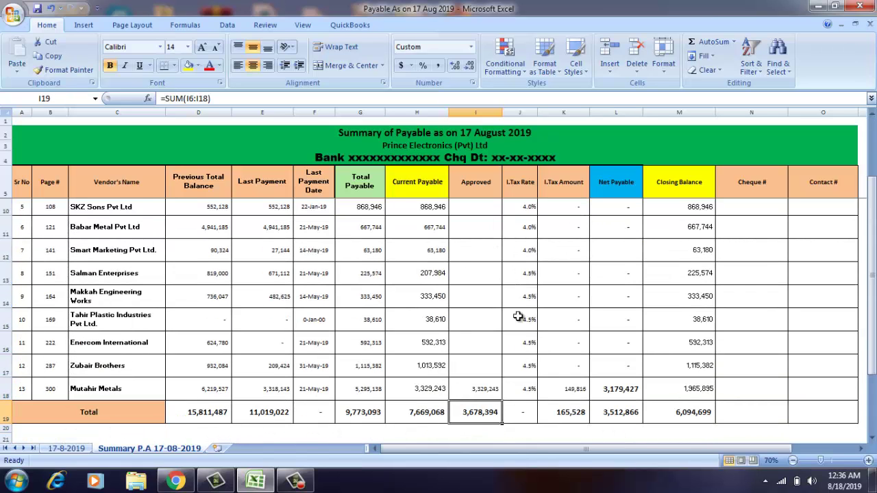
pyautogui.press('Up')
pyautogui.press('Delete')
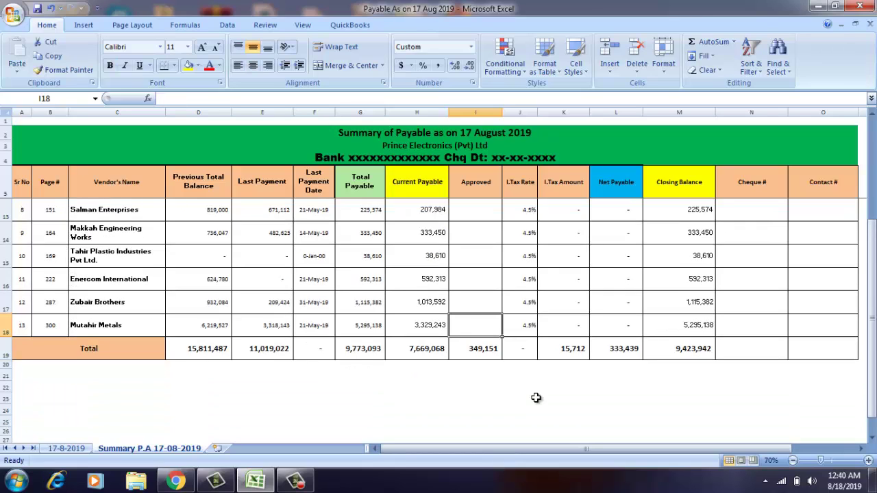
# Set Mutahir Metals' Approved amount in I18 to 2,000,000 and check its I.Tax Amount and Net Payable
pyautogui.click(84, 330)
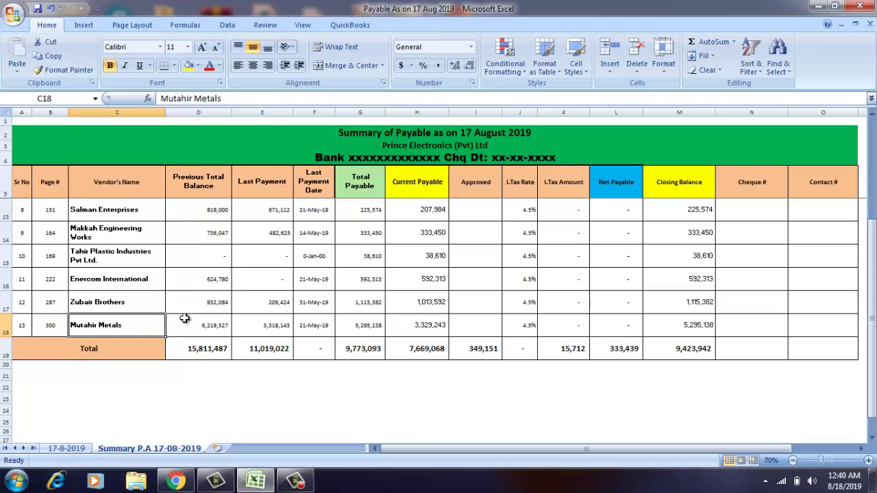
pyautogui.click(457, 324)
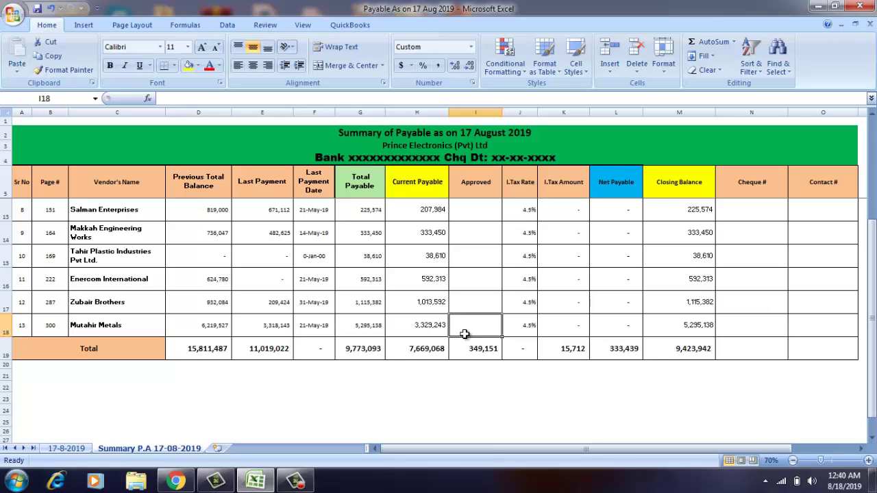
pyautogui.write('2000000')
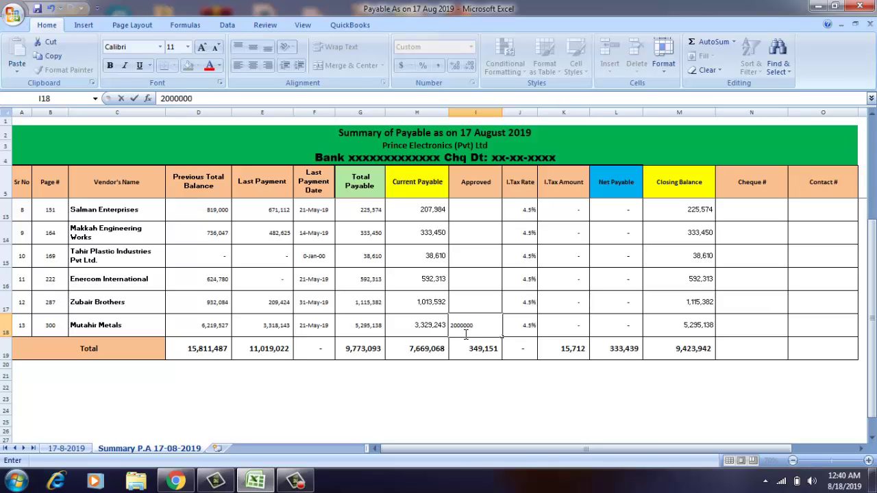
pyautogui.press('Return')
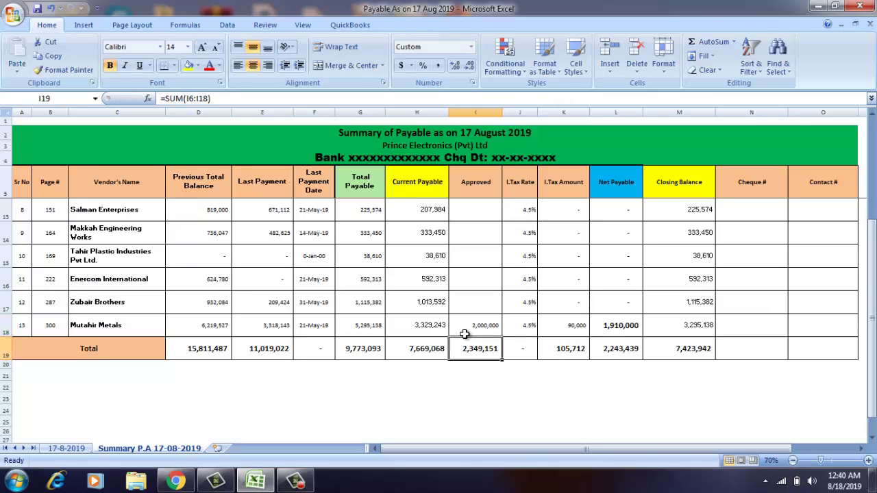
pyautogui.press('Up')
pyautogui.press('Right')
pyautogui.press('Right')
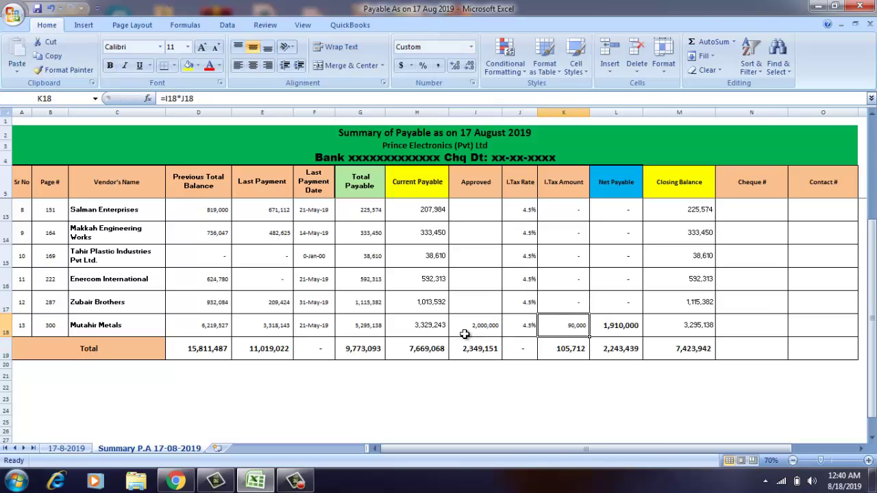
pyautogui.press('Right')
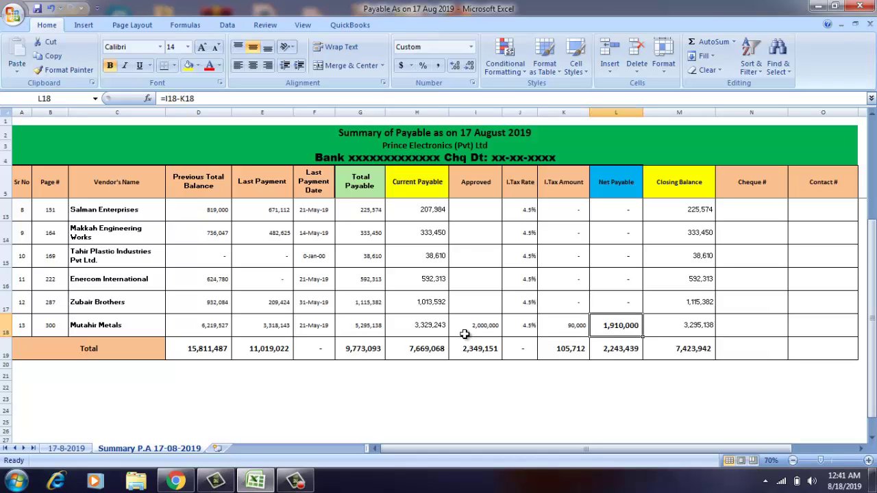
# Increase the font size of Mutahir Metals' Approved amount in I18 and I.Tax Amount in K18 to 14
pyautogui.press('Left')
pyautogui.press('Left')
pyautogui.press('Left')
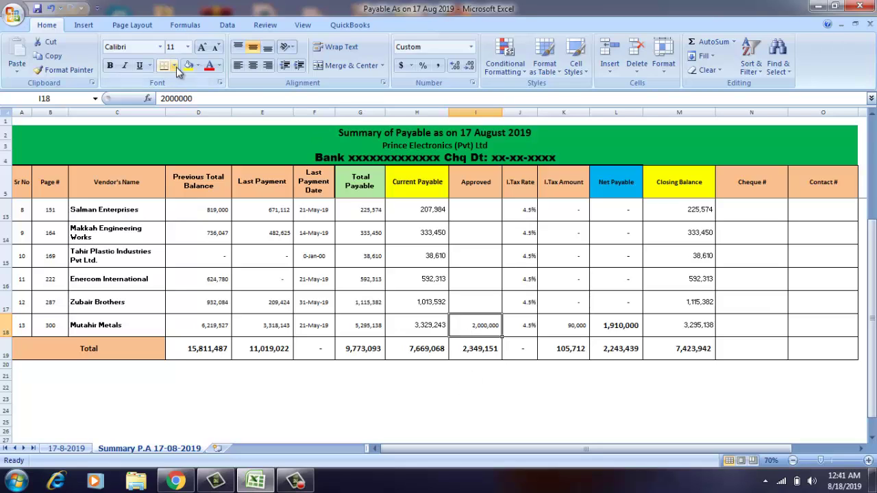
pyautogui.click(200, 47)
pyautogui.click(201, 47)
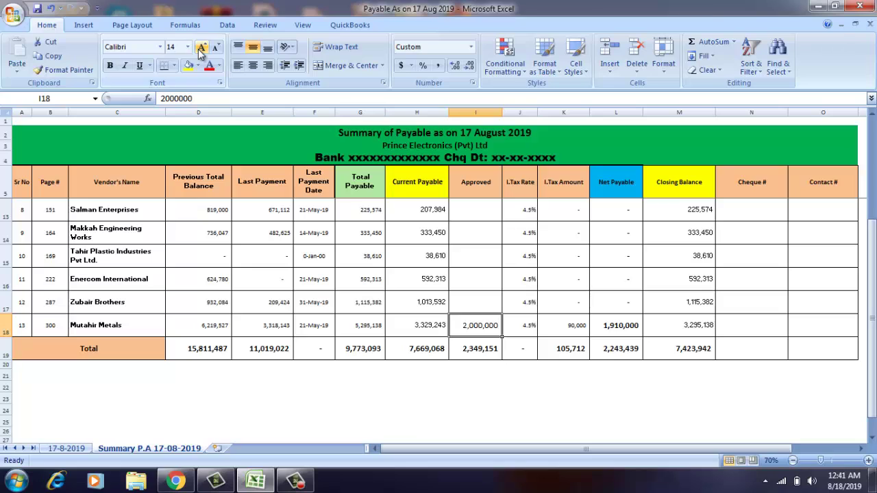
pyautogui.click(551, 327)
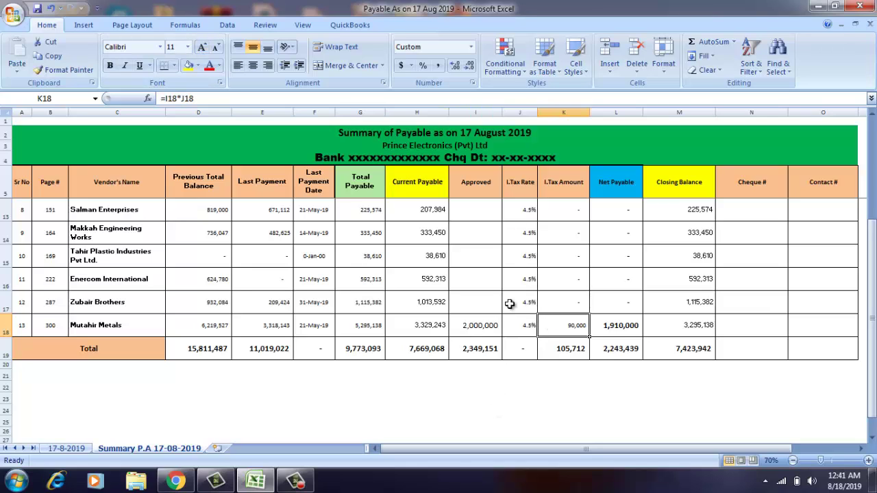
pyautogui.click(202, 48)
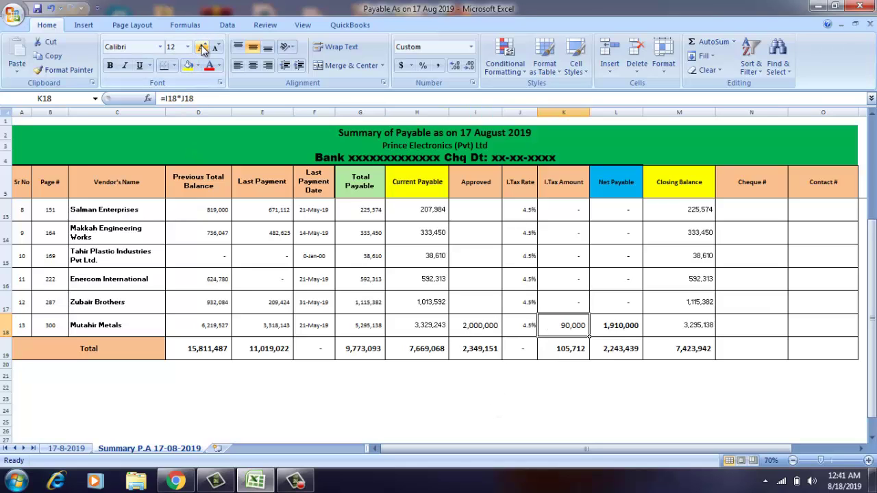
# Gross up Mutahir Metals' Approved amount for the 4.5% tax in I21, below the totals, with the formula =I18*100/95.5
pyautogui.click(465, 370)
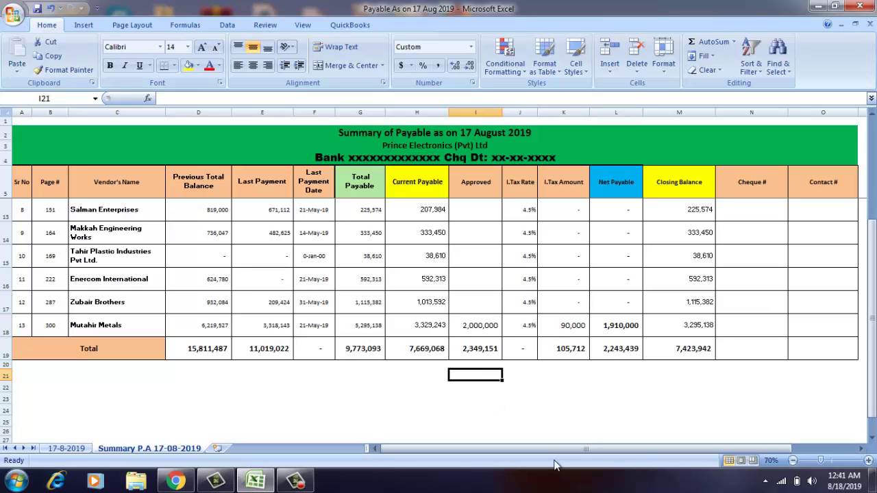
pyautogui.write('=')
pyautogui.press('Up')
pyautogui.press('Up')
pyautogui.press('Up')
pyautogui.press('Up')
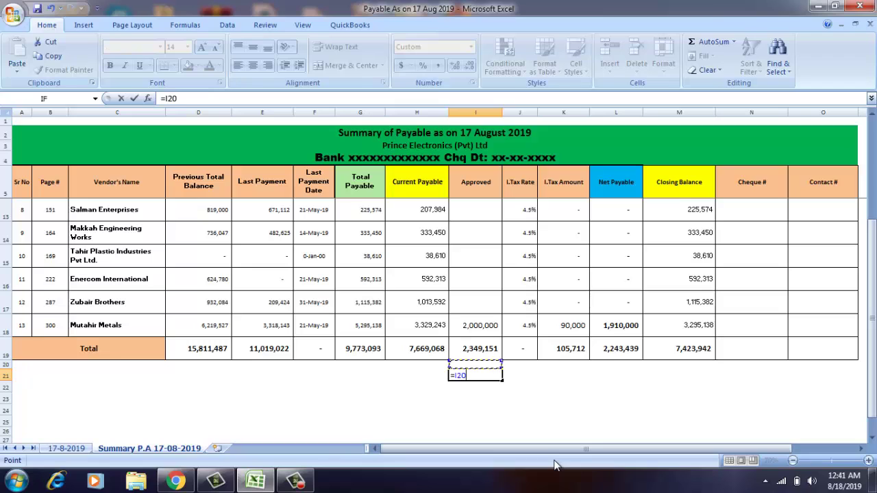
pyautogui.press('Down')
pyautogui.write('*1')
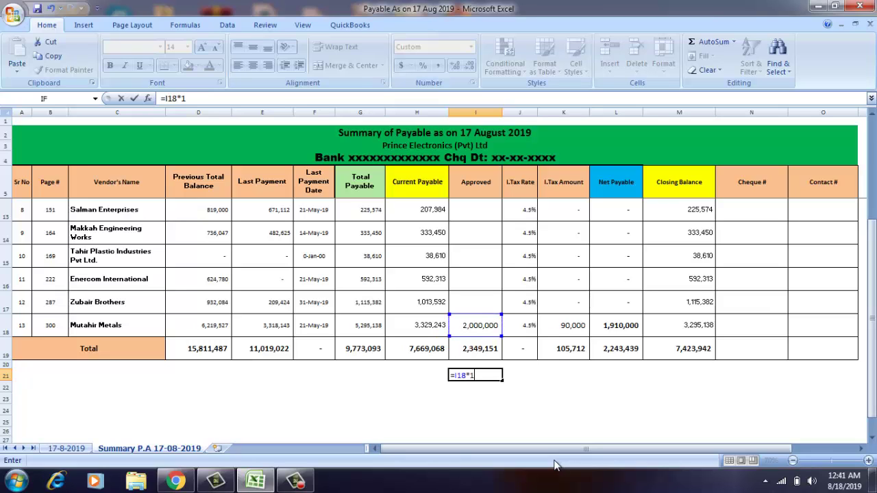
pyautogui.write('00/')
pyautogui.write('95')
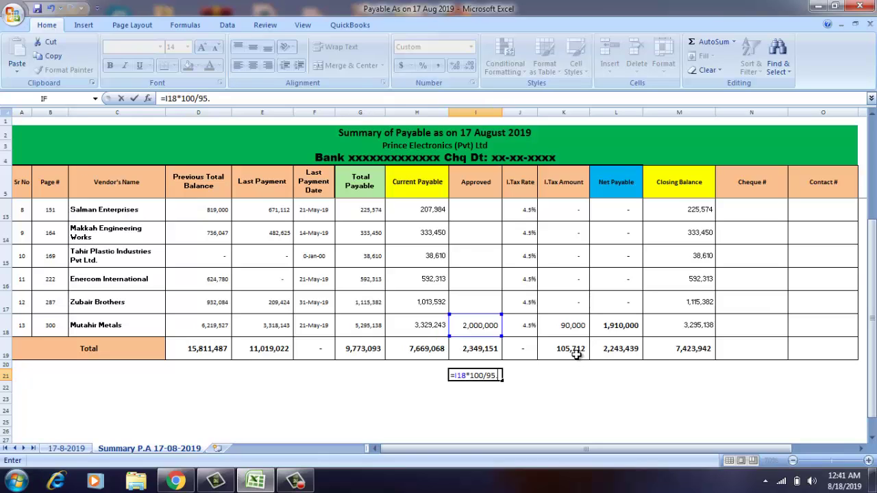
pyautogui.write('.5')
pyautogui.press('Return')
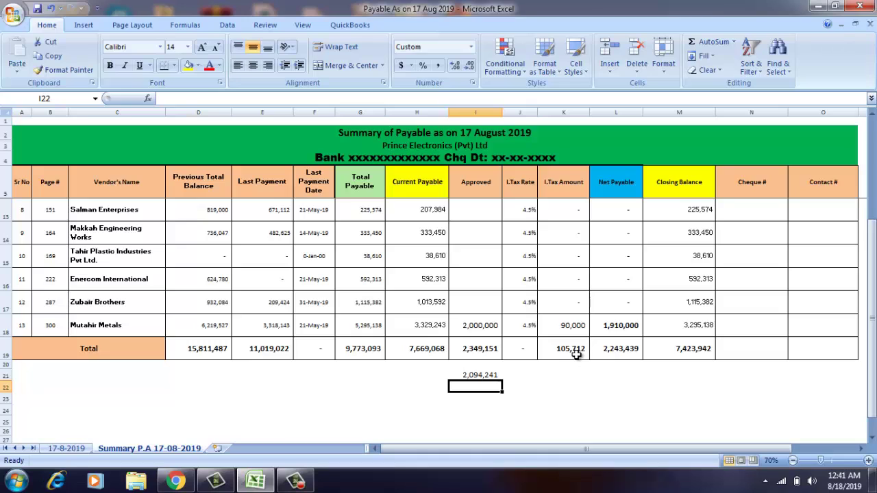
pyautogui.press('Up')
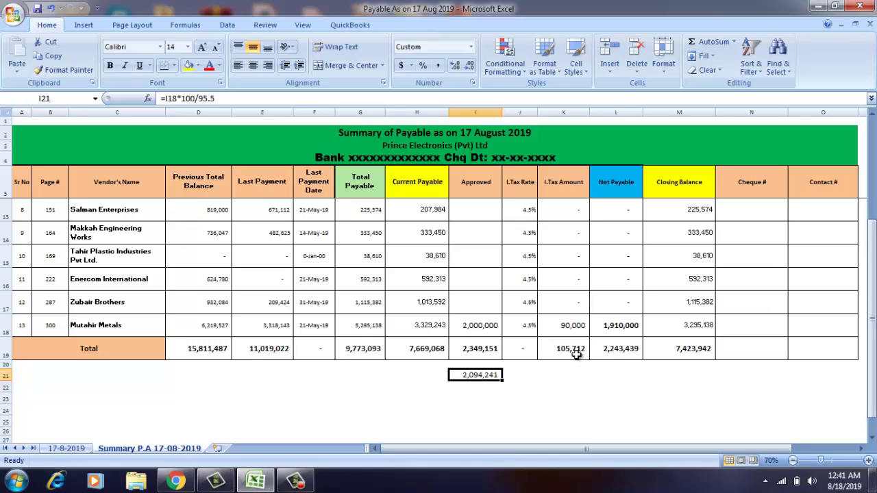
# Calculate the income tax on the grossed-up amount in I22 with the formula =I21*4.5%
pyautogui.press('Down')
pyautogui.write('=')
pyautogui.press('Up')
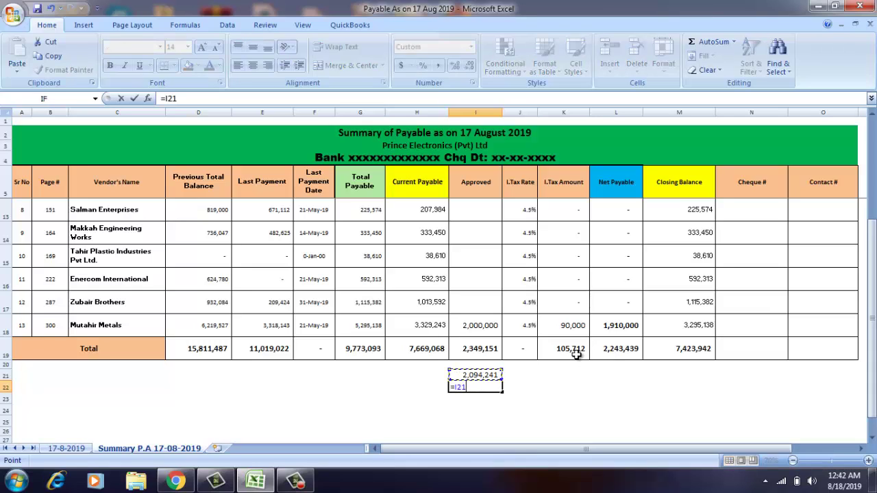
pyautogui.write('*4.5%')
pyautogui.press('Return')
pyautogui.press('Up')
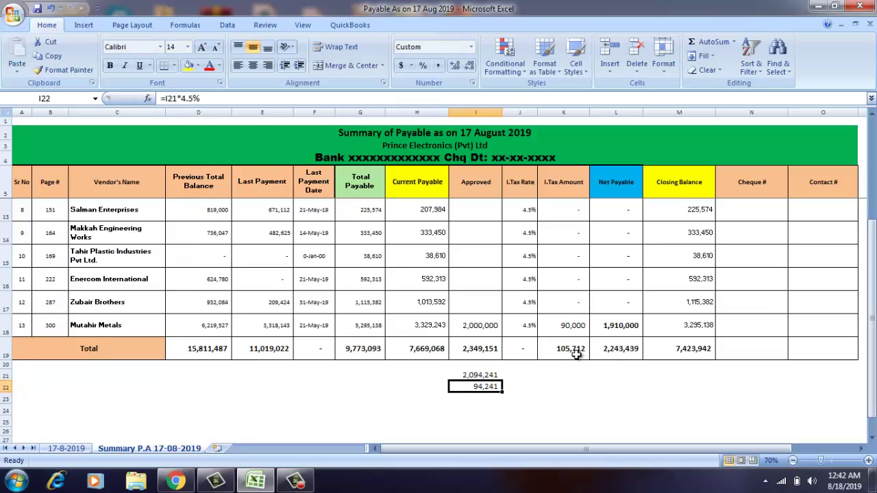
# Calculate the amount net of tax in I23 with the formula =I21-I22 and format it without decimals
pyautogui.press('Down')
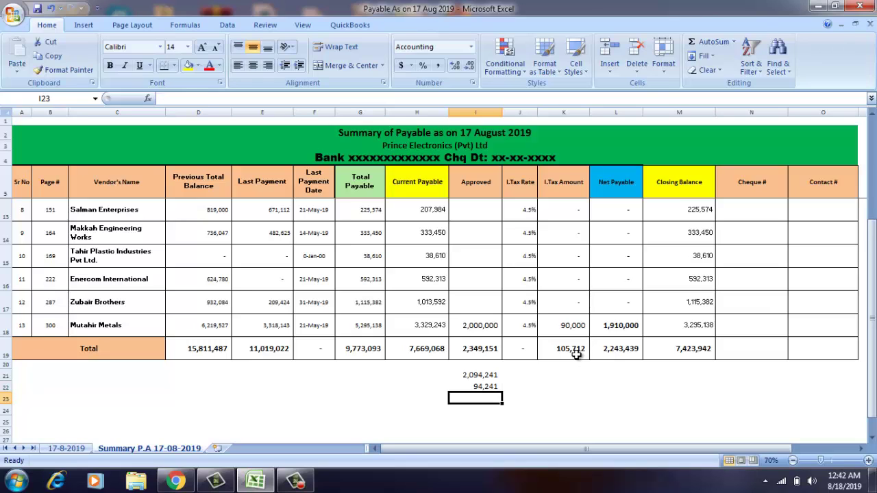
pyautogui.write('=')
pyautogui.press('Up')
pyautogui.press('Up')
pyautogui.write('-')
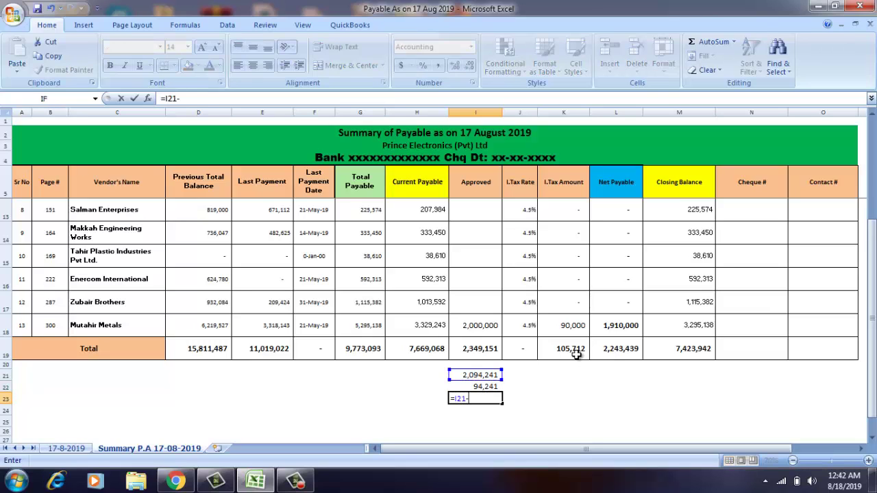
pyautogui.press('Up')
pyautogui.press('Return')
pyautogui.press('Up')
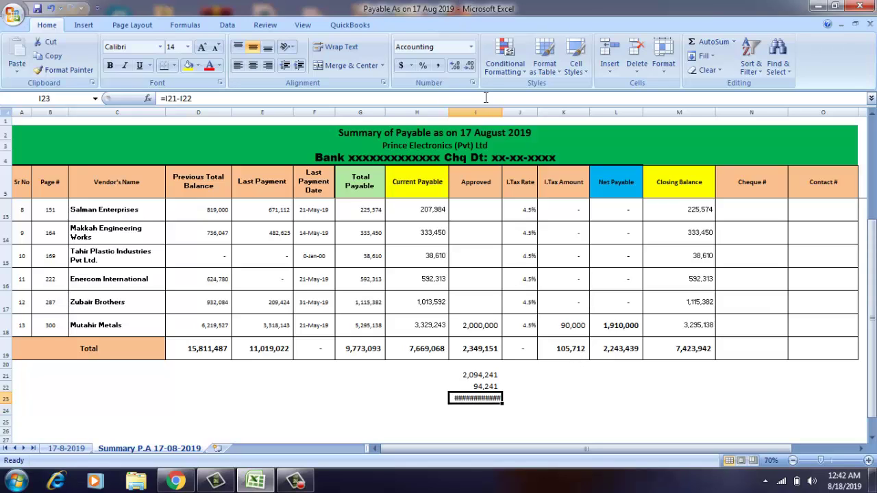
pyautogui.click(470, 66)
pyautogui.click(470, 66)
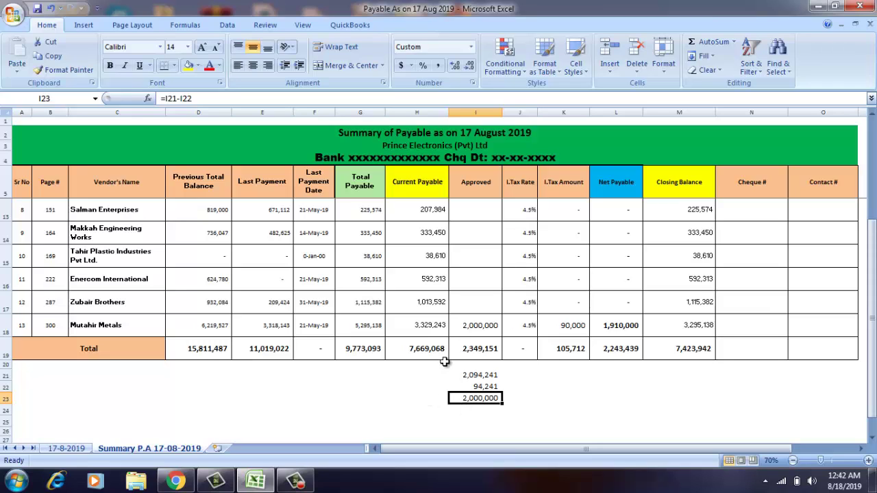
# Change Mutahir Metals' Approved amount in I18 to 2,094,241 and check its I.Tax Amount in K18
pyautogui.click(466, 332)
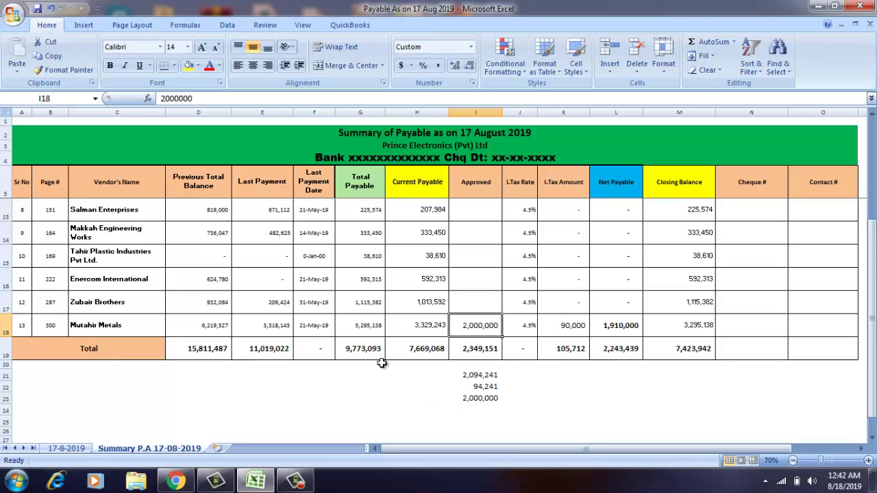
pyautogui.write('2')
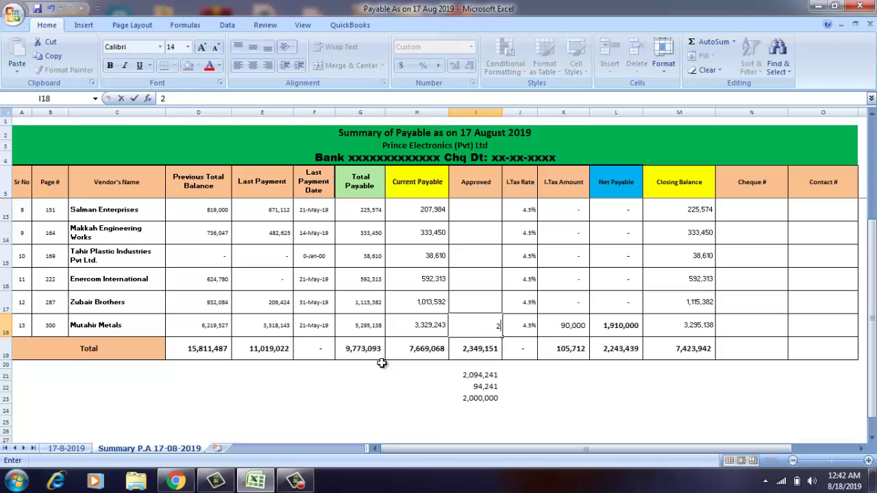
pyautogui.write(',094,')
pyautogui.write('241')
pyautogui.press('Return')
pyautogui.press('Up')
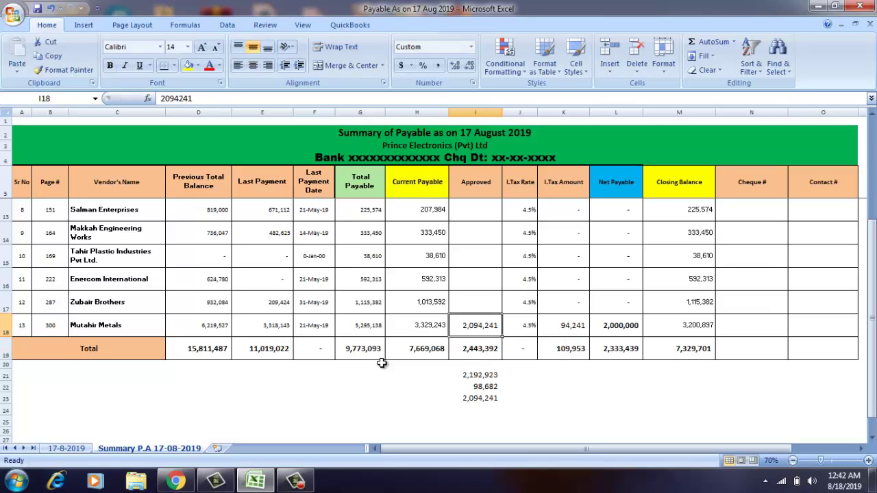
pyautogui.press('Right')
pyautogui.press('Right')
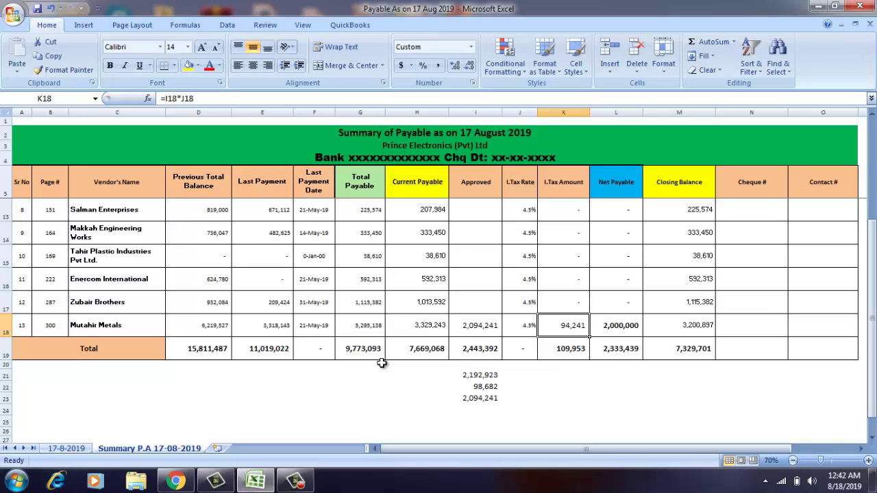
# Examine Mutahir Metals' Approved, I.Tax Rate, I.Tax Amount and Net Payable cells in row 18 and their formulas
pyautogui.press('Right')
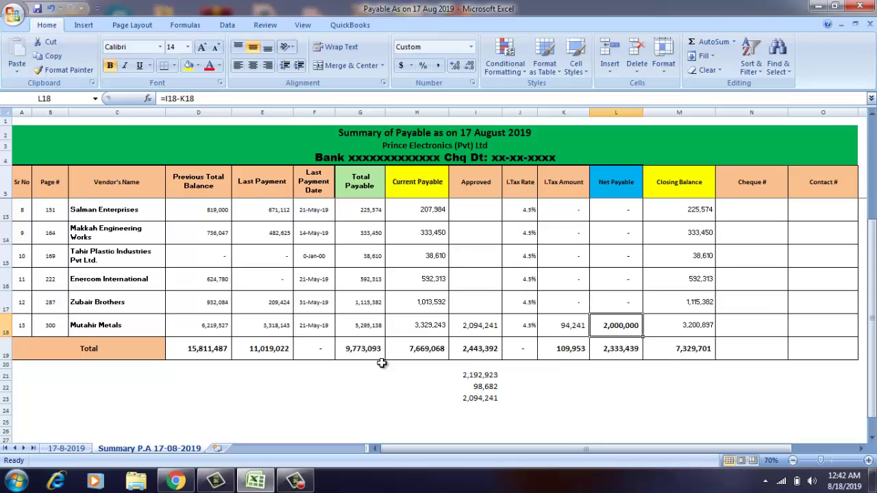
pyautogui.press('Left')
pyautogui.press('Left')
pyautogui.press('Left')
pyautogui.press('Right')
pyautogui.press('Right')
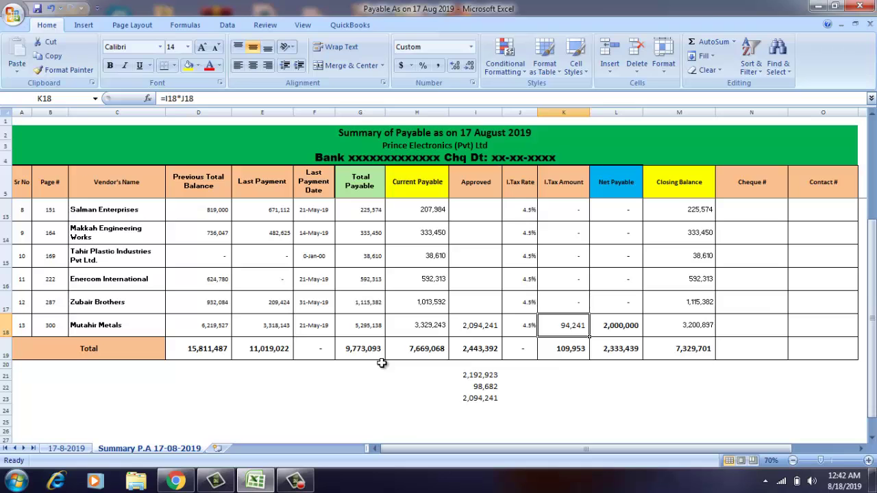
pyautogui.press('Right')
pyautogui.press('Down')
pyautogui.press('Up')
pyautogui.press('Up')
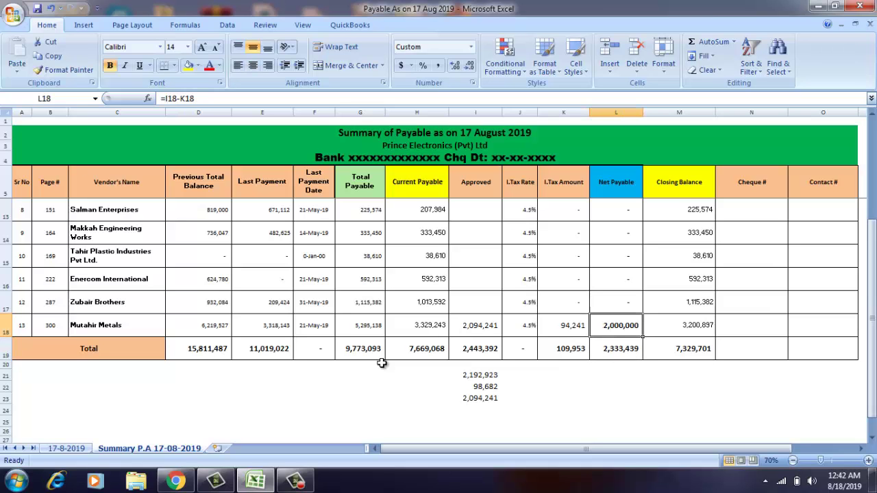
# Review the full payable summary along the Net Payable column, from the sheet heading to below the totals and back
pyautogui.press('Up')
pyautogui.press('Up')
pyautogui.press('Up')
pyautogui.press('Up')
pyautogui.press('Up')
pyautogui.press('Up')
pyautogui.press('Up')
pyautogui.press('Up')
pyautogui.press('Up')
pyautogui.press('Up')
pyautogui.press('Up')
pyautogui.press('Up')
pyautogui.press('Up')
pyautogui.press('Up')
pyautogui.press('Up')
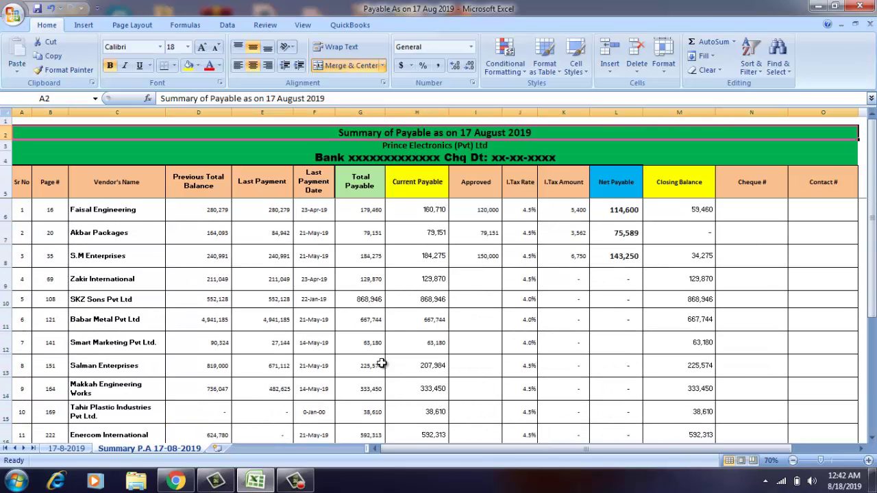
pyautogui.press('Down')
pyautogui.press('Down')
pyautogui.press('Down')
pyautogui.press('Down')
pyautogui.press('Down')
pyautogui.press('Down')
pyautogui.press('Down')
pyautogui.press('Down')
pyautogui.press('Down')
pyautogui.press('Down')
pyautogui.press('Down')
pyautogui.press('Down')
pyautogui.press('Down')
pyautogui.press('Down')
pyautogui.press('Down')
pyautogui.press('Down')
pyautogui.press('Down')
pyautogui.press('Down')
pyautogui.press('Down')
pyautogui.press('Down')
pyautogui.press('Down')
pyautogui.press('Up')
pyautogui.press('Up')
pyautogui.press('Up')
pyautogui.press('Up')
pyautogui.press('Up')
pyautogui.press('Up')
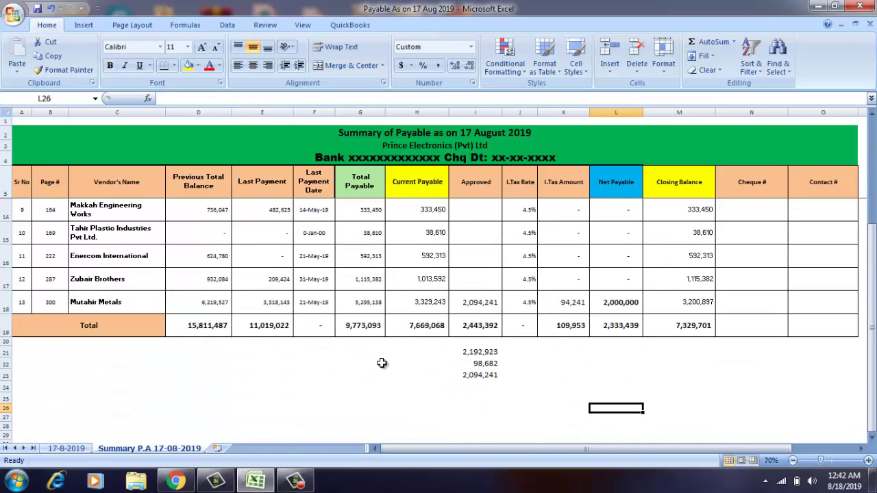
pyautogui.press('Up')
pyautogui.press('Up')
pyautogui.press('Up')
pyautogui.press('Up')
pyautogui.press('Up')
pyautogui.press('Up')
pyautogui.press('Up')
pyautogui.press('Up')
pyautogui.press('Up')
pyautogui.press('Up')
pyautogui.press('Up')
pyautogui.press('Up')
pyautogui.press('Up')
pyautogui.press('Up')
pyautogui.press('Up')
pyautogui.press('Up')
pyautogui.press('Up')
pyautogui.press('Up')
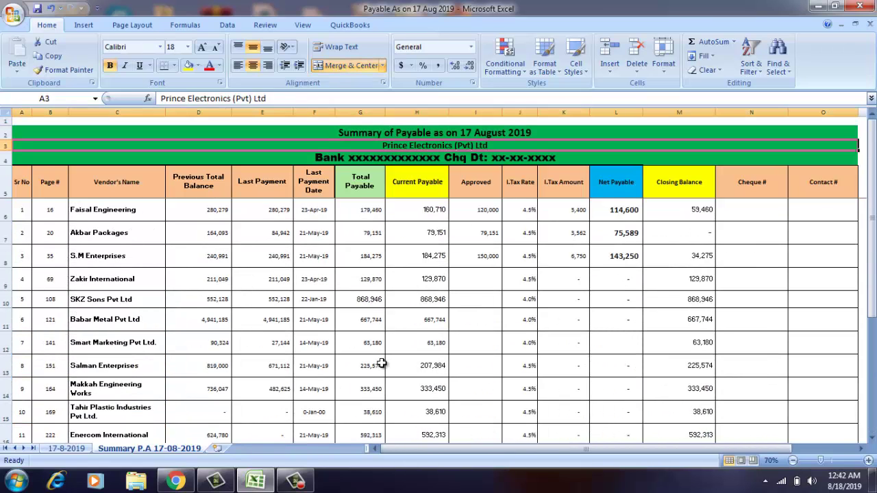
pyautogui.press('Down')
pyautogui.press('Down')
pyautogui.press('Down')
pyautogui.press('Down')
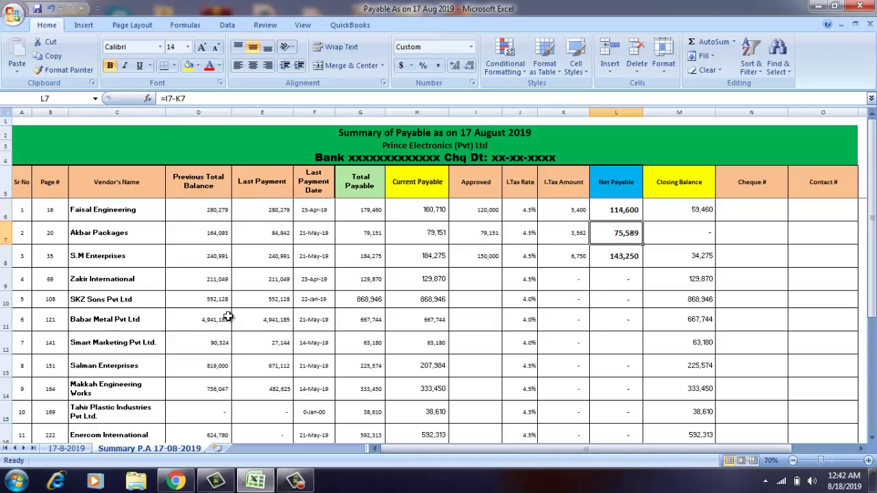
pyautogui.click(140, 256)
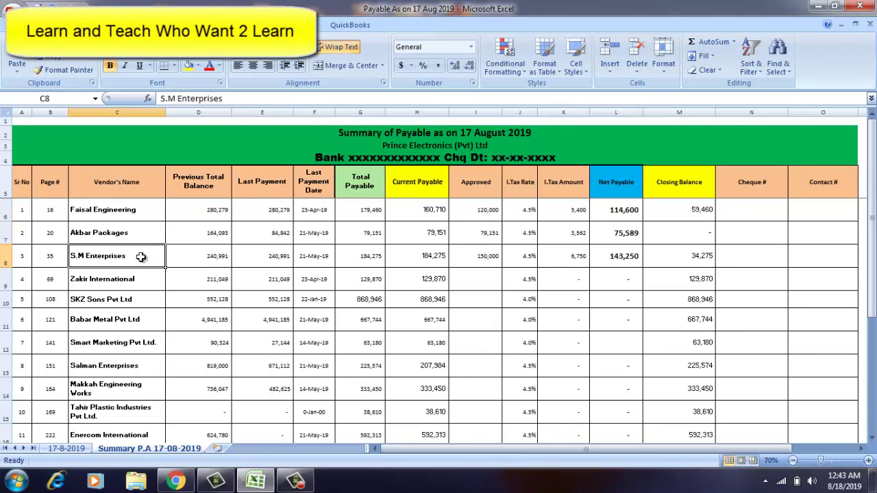
pyautogui.click(360, 234)
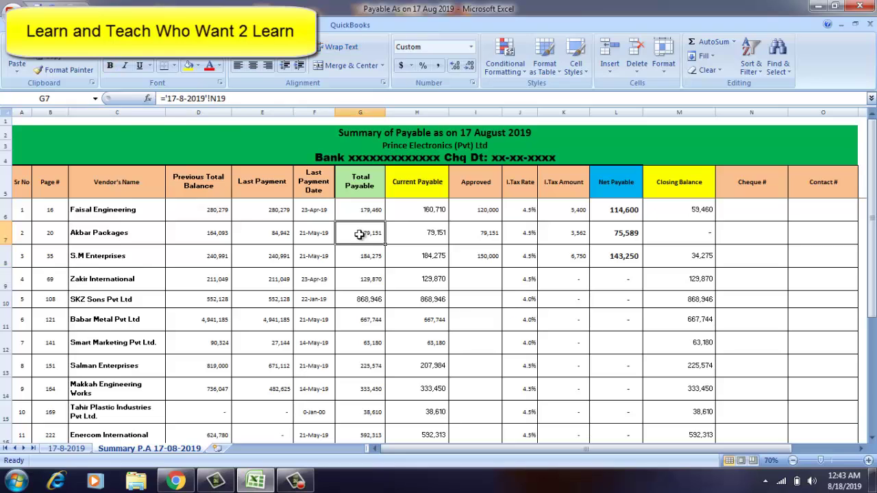